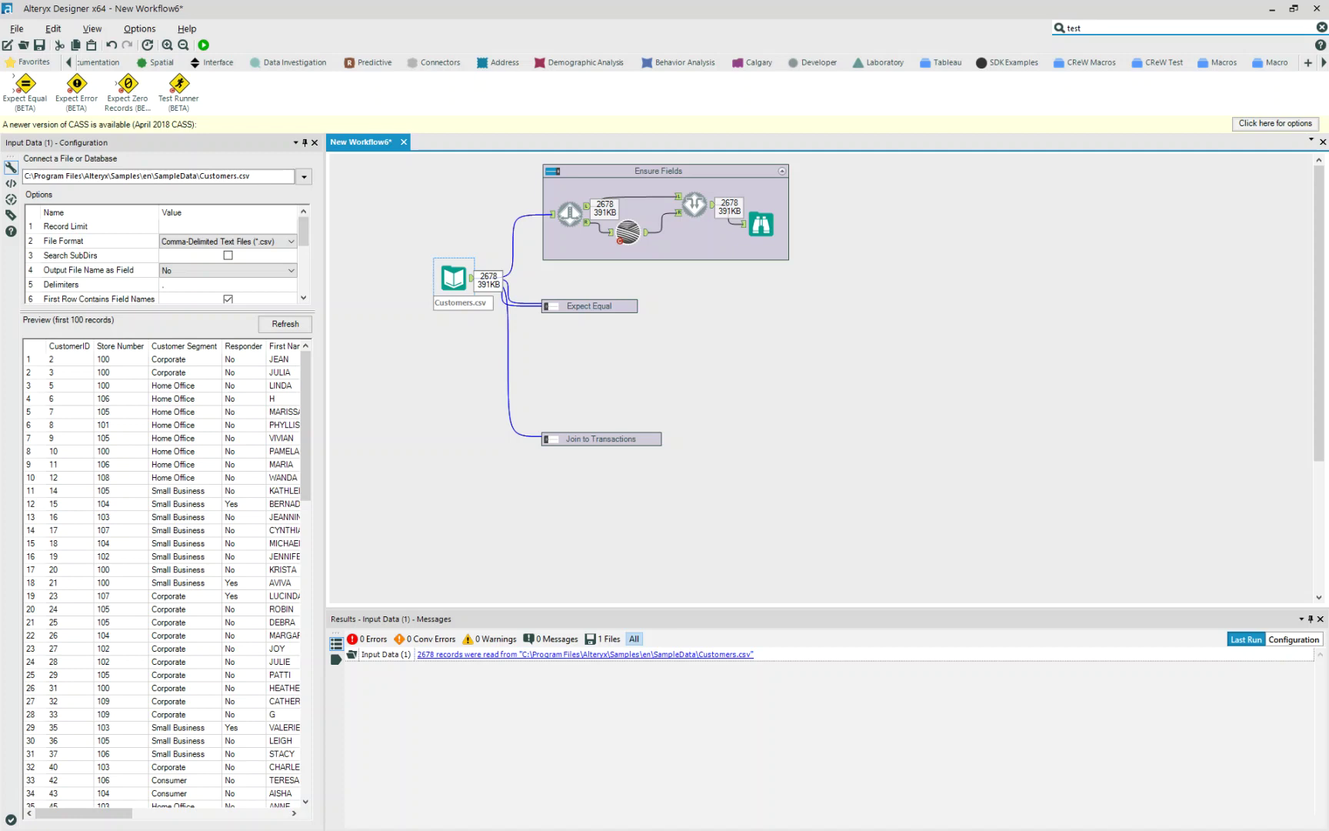
# Step: Add Todays Date as a new line in the Ensure Fields macro's list of field names
pyautogui.click(628, 227)
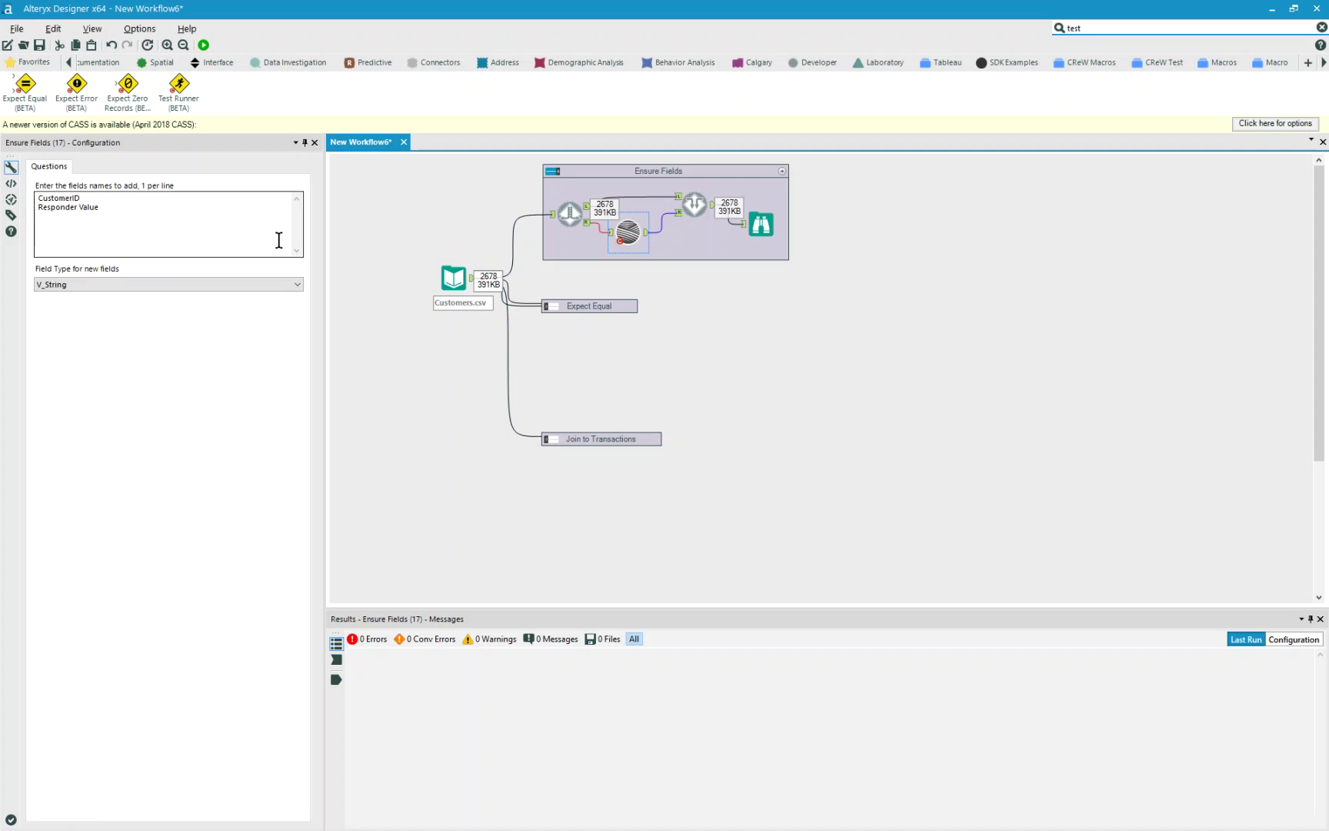
pyautogui.click(110, 208)
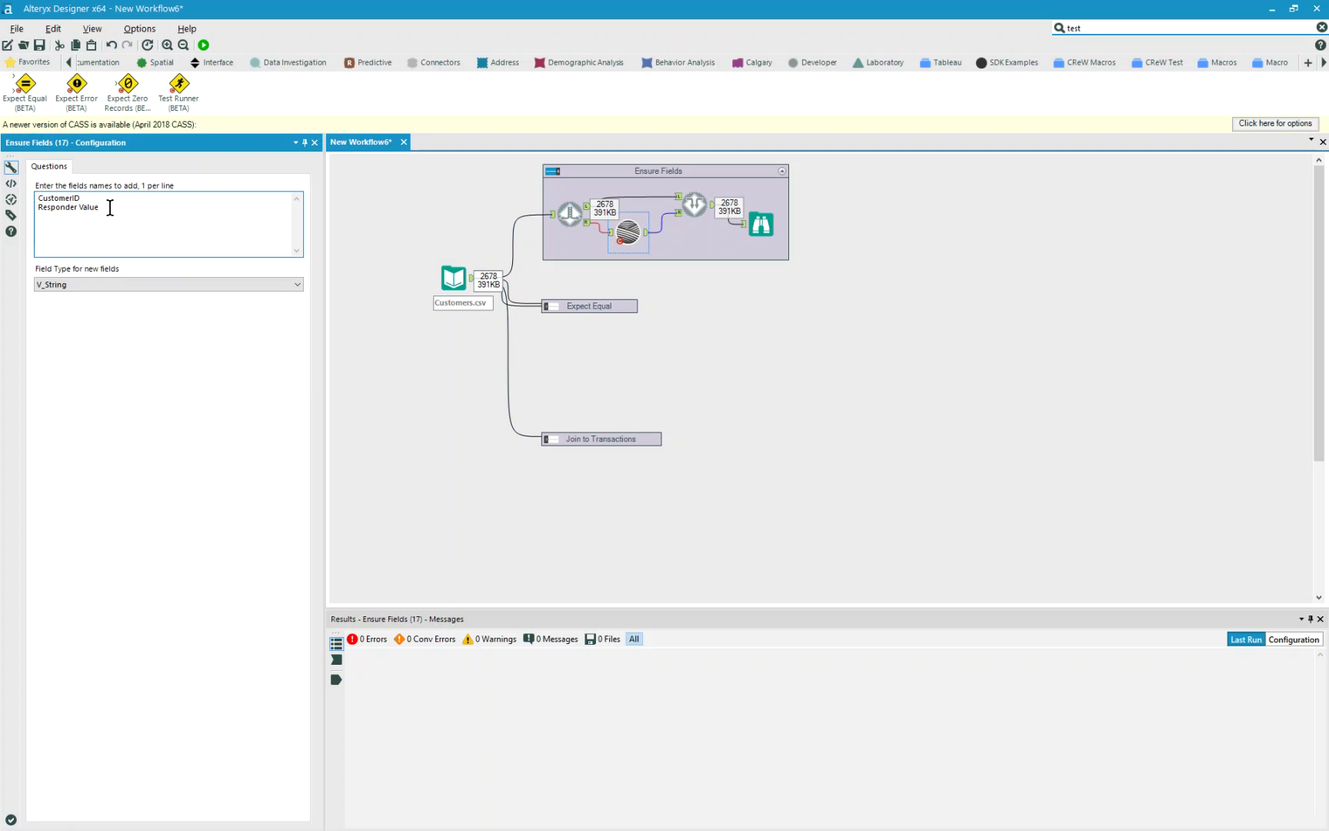
pyautogui.press('Return')
pyautogui.write('Todays Date')
pyautogui.doubleClick(80, 198)
# Step: Set the Ensure Fields container's Detour to the right and run the workflow to inspect the macro's output data
pyautogui.click(334, 659)
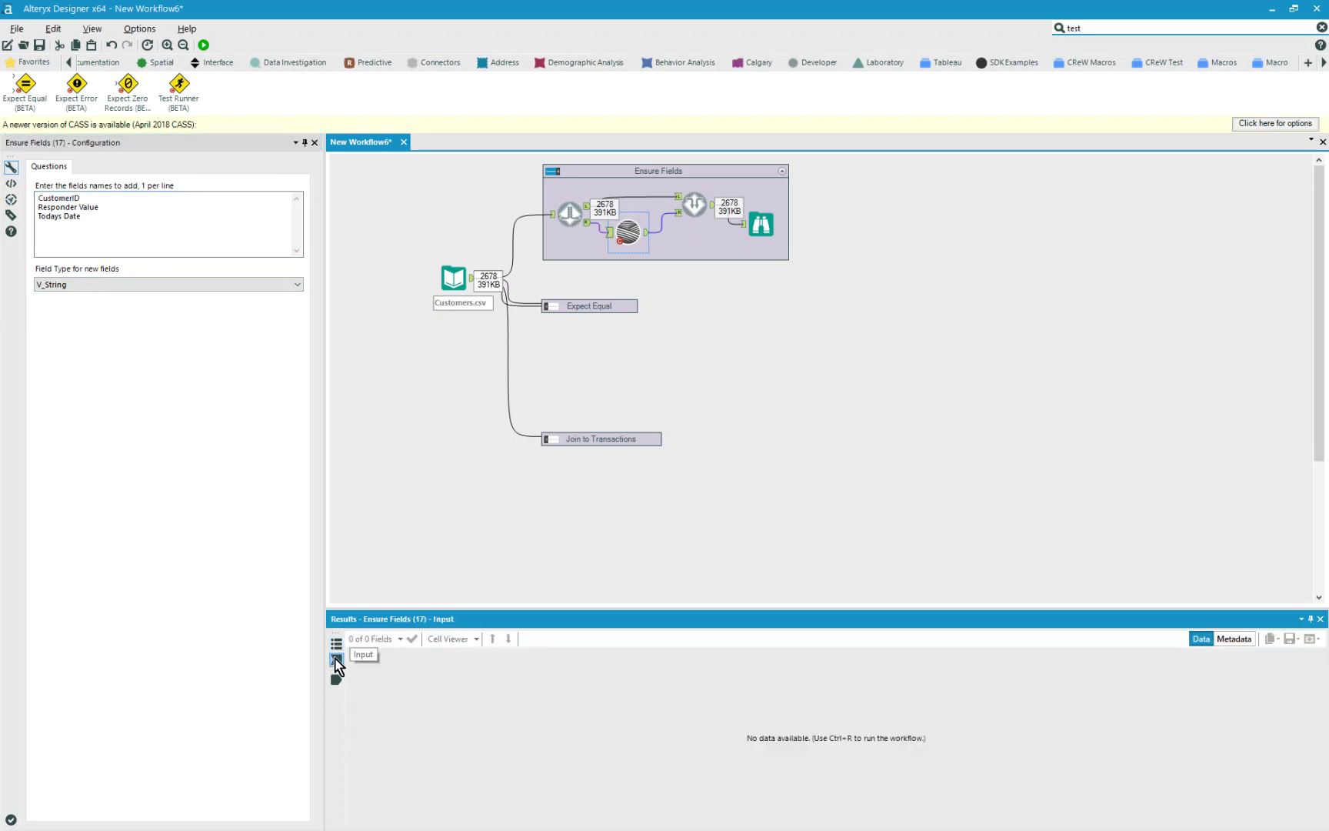
pyautogui.click(569, 218)
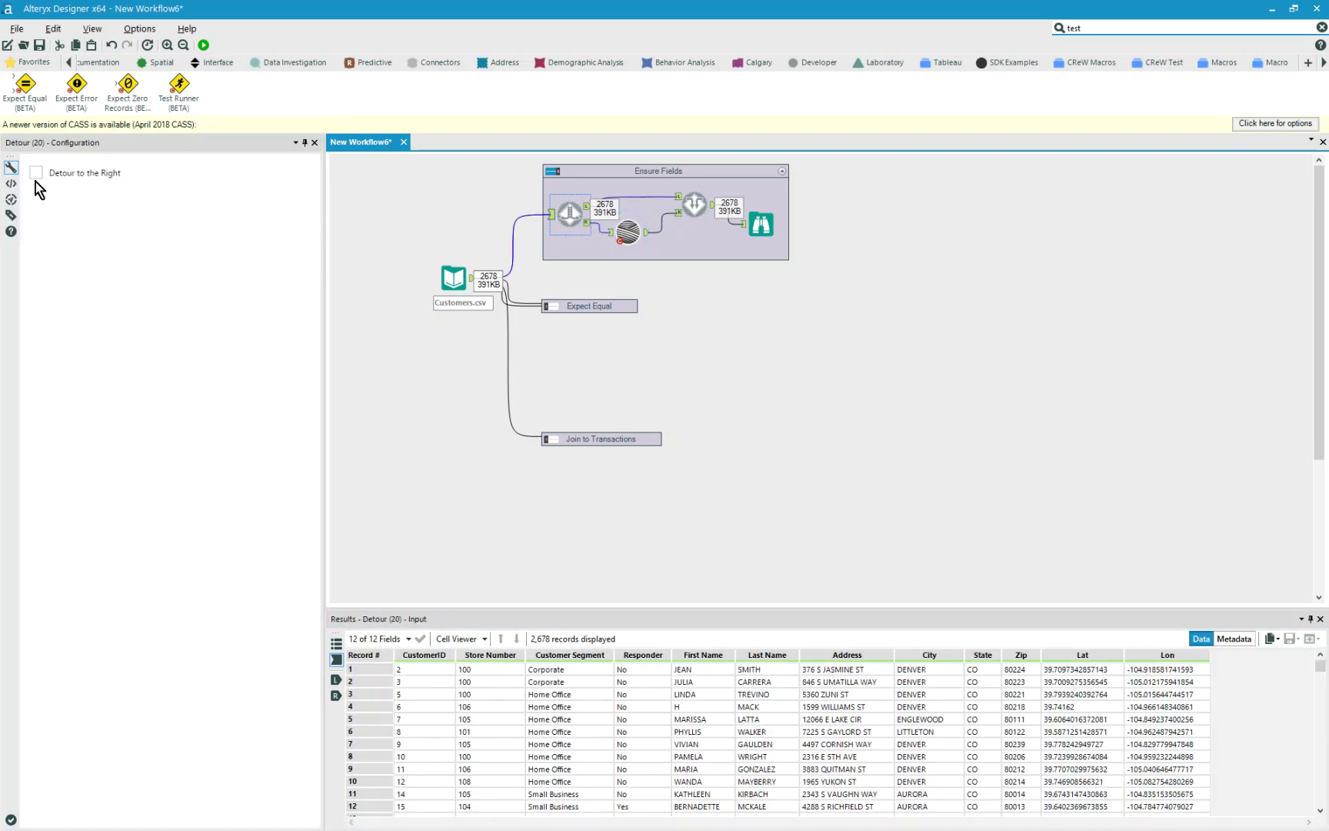
pyautogui.click(34, 174)
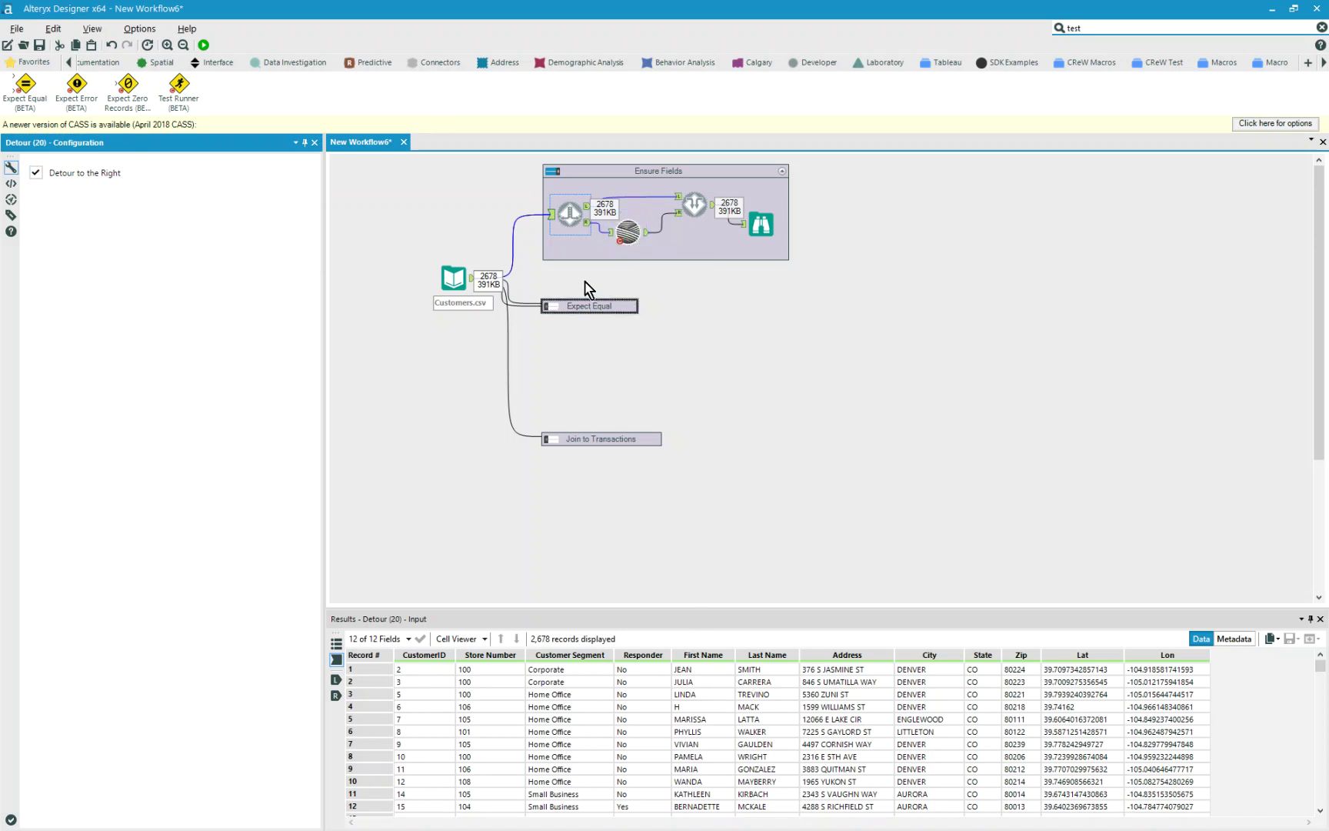
pyautogui.click(629, 244)
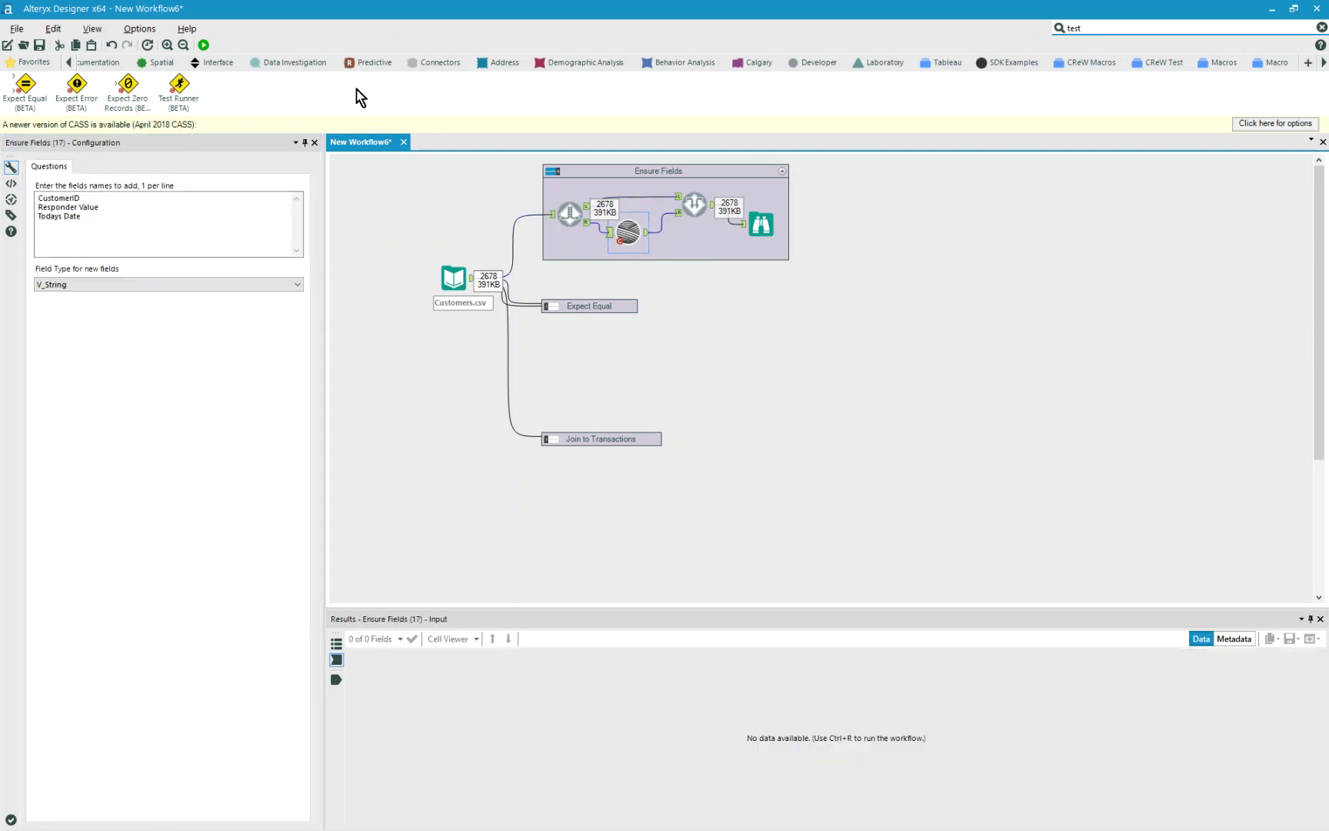
pyautogui.click(207, 45)
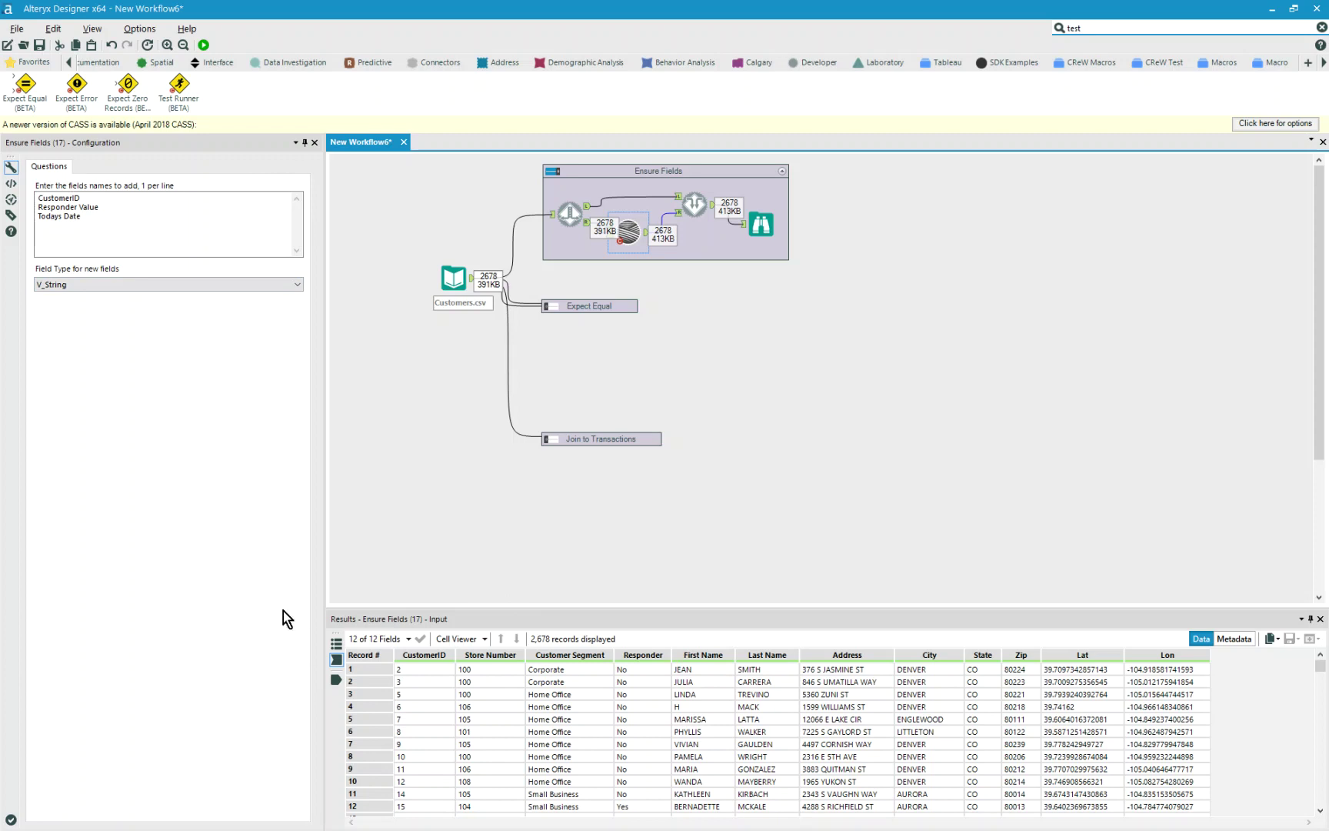
pyautogui.click(336, 680)
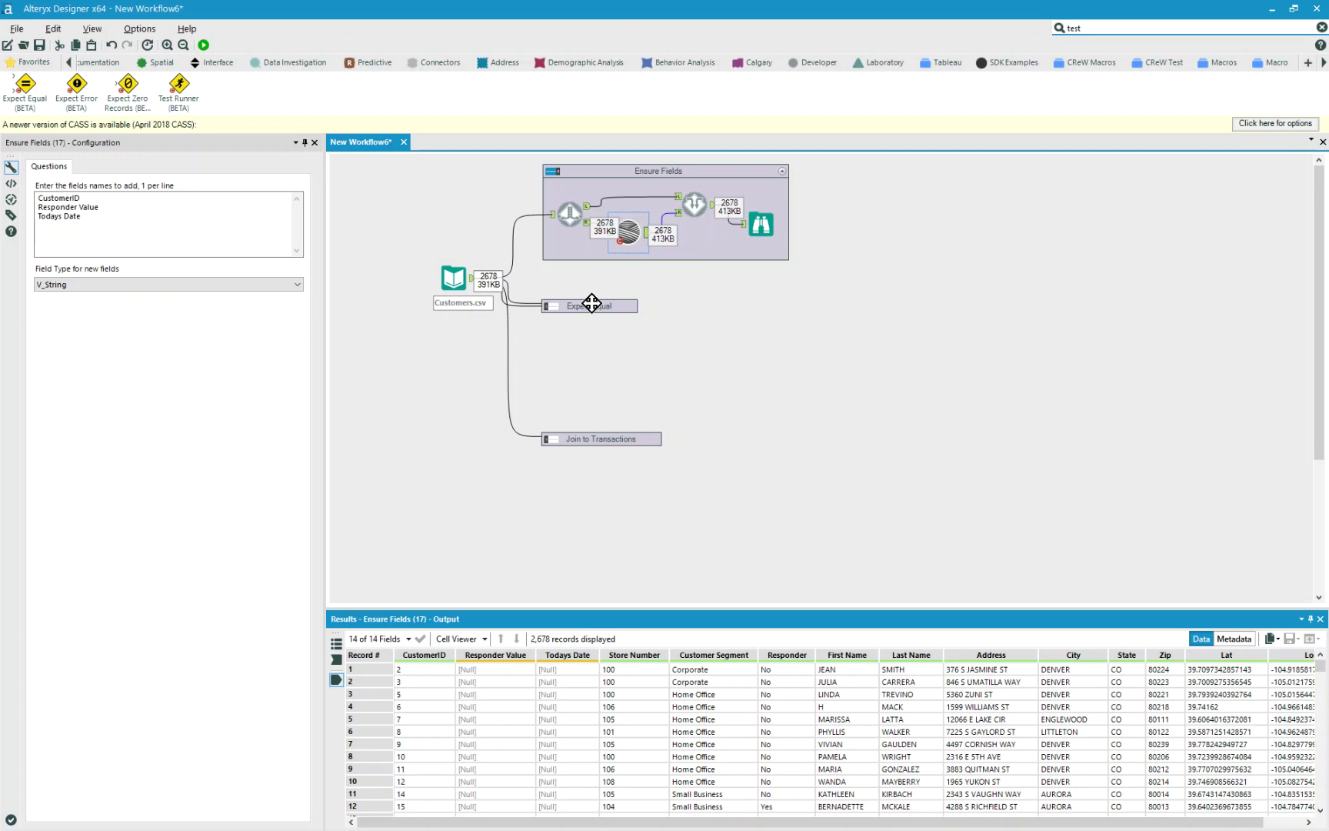
# Step: Disable the Ensure Fields container, then enable the Expect Equal container and move it up above Join to Transactions
pyautogui.click(552, 174)
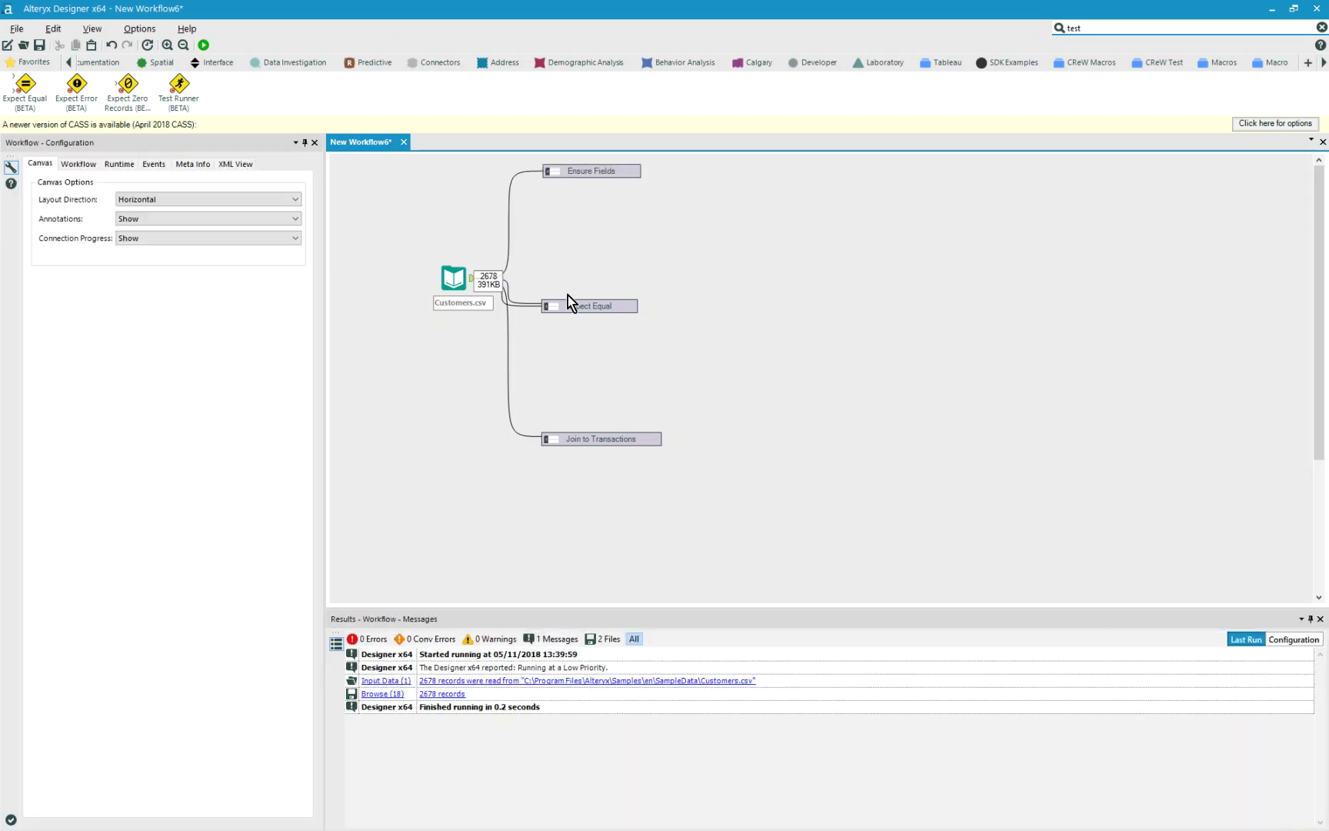
pyautogui.click(569, 306)
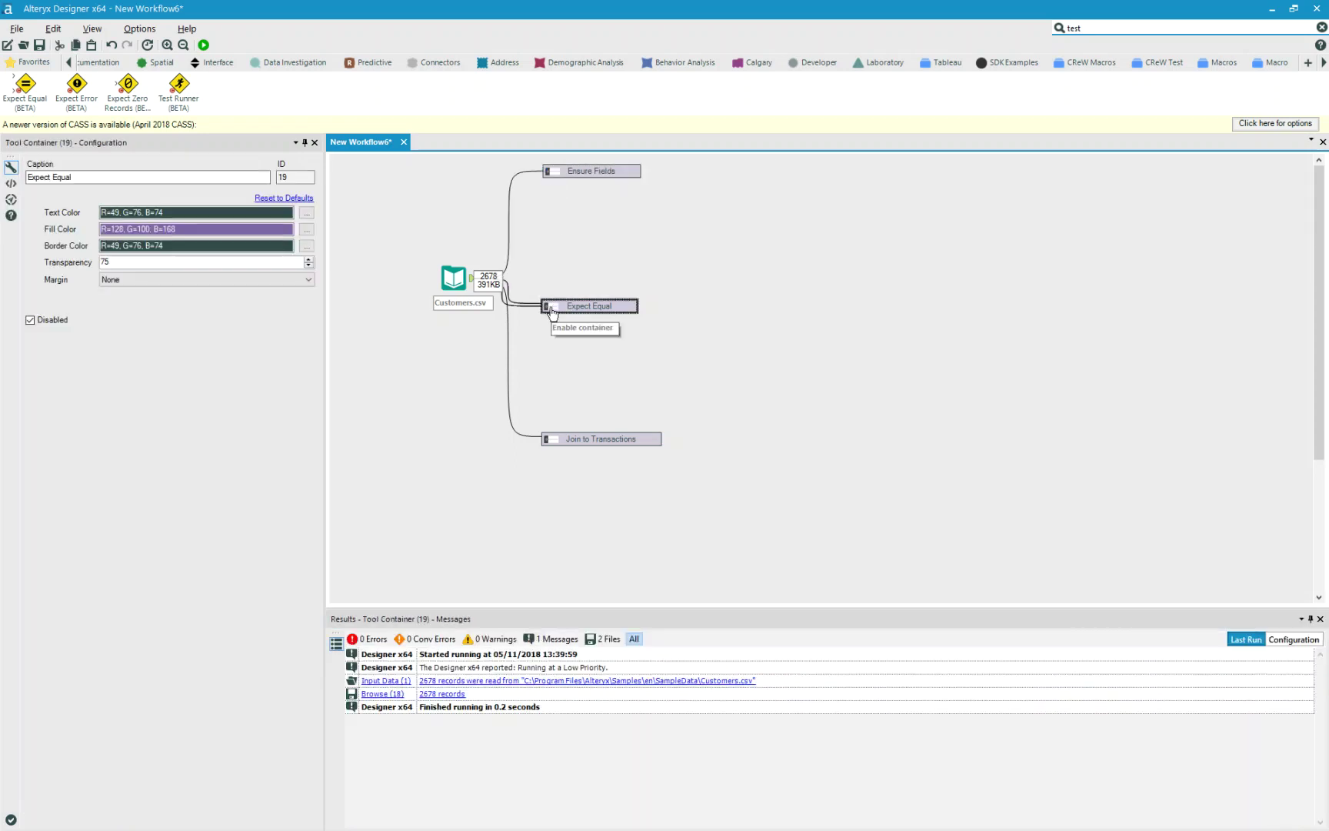
pyautogui.click(549, 307)
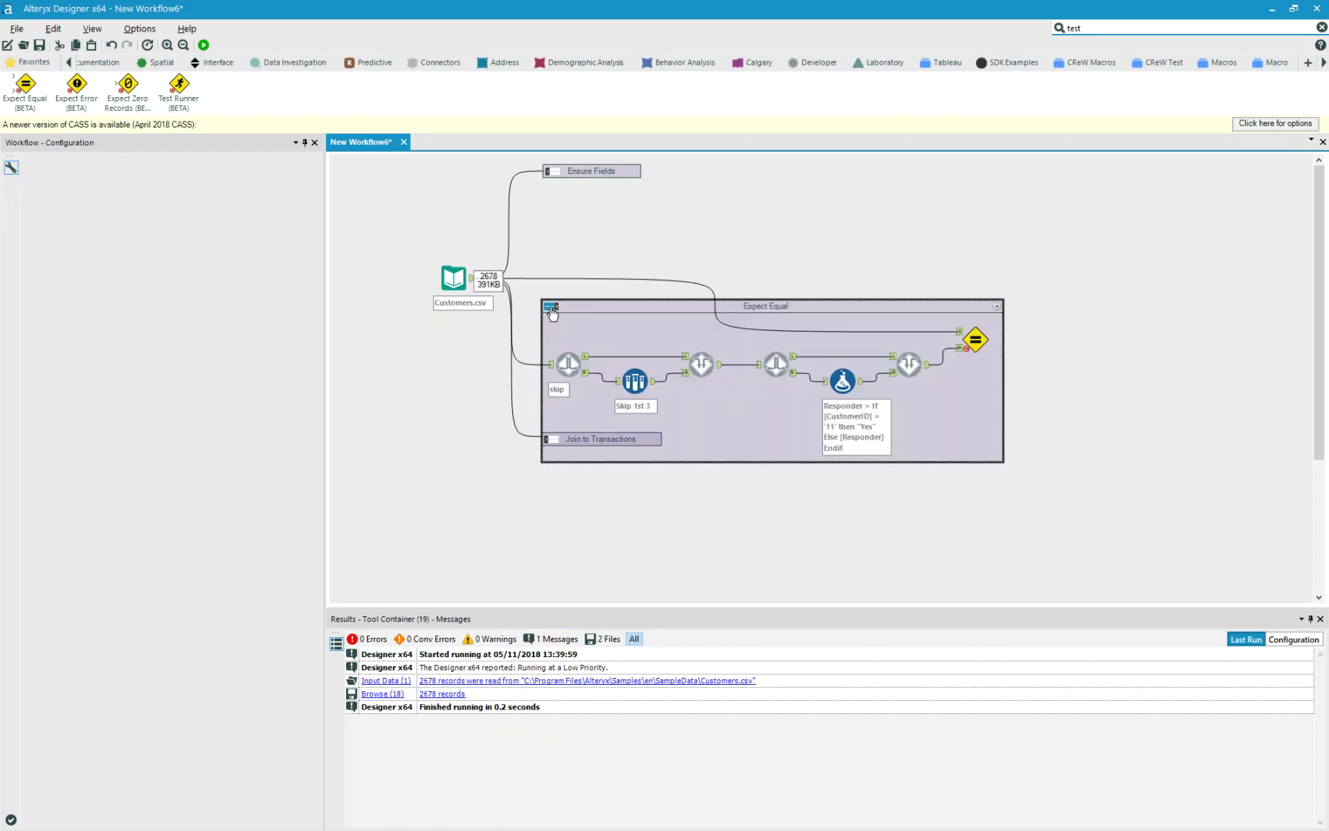
pyautogui.moveTo(595, 301); pyautogui.dragTo(585, 215)
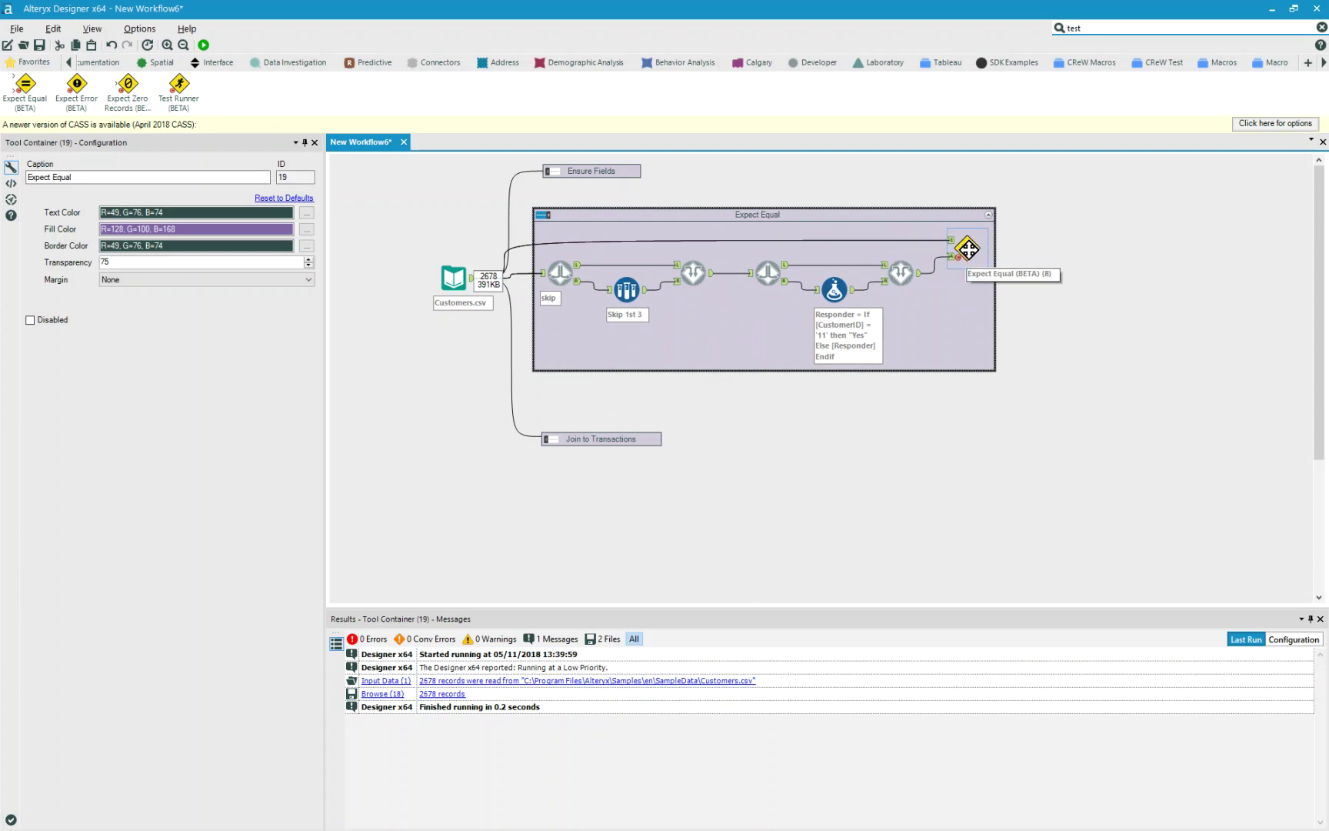
# Step: Check that both Detours in the Expect Equal container are unchecked and run the workflow as a baseline comparison
pyautogui.click(547, 281)
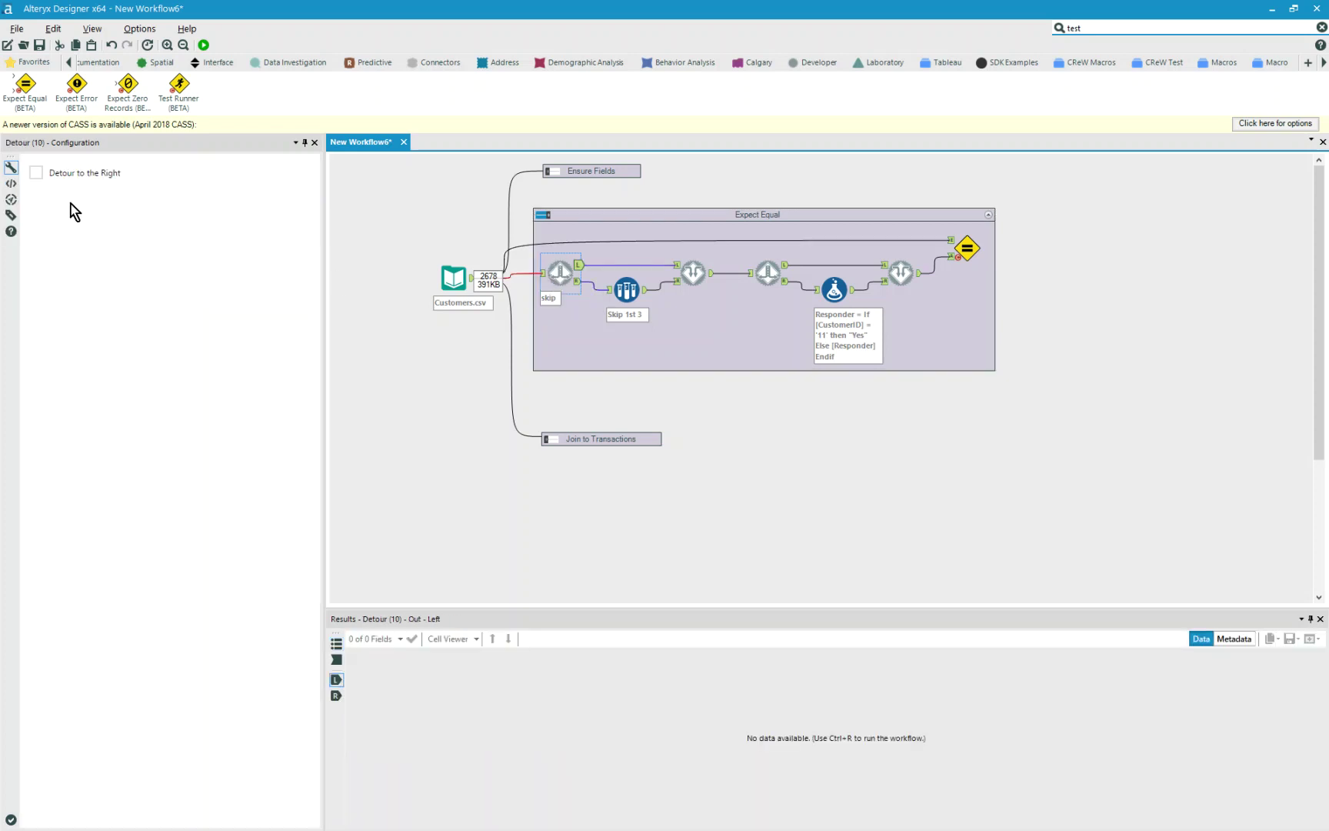
pyautogui.click(763, 273)
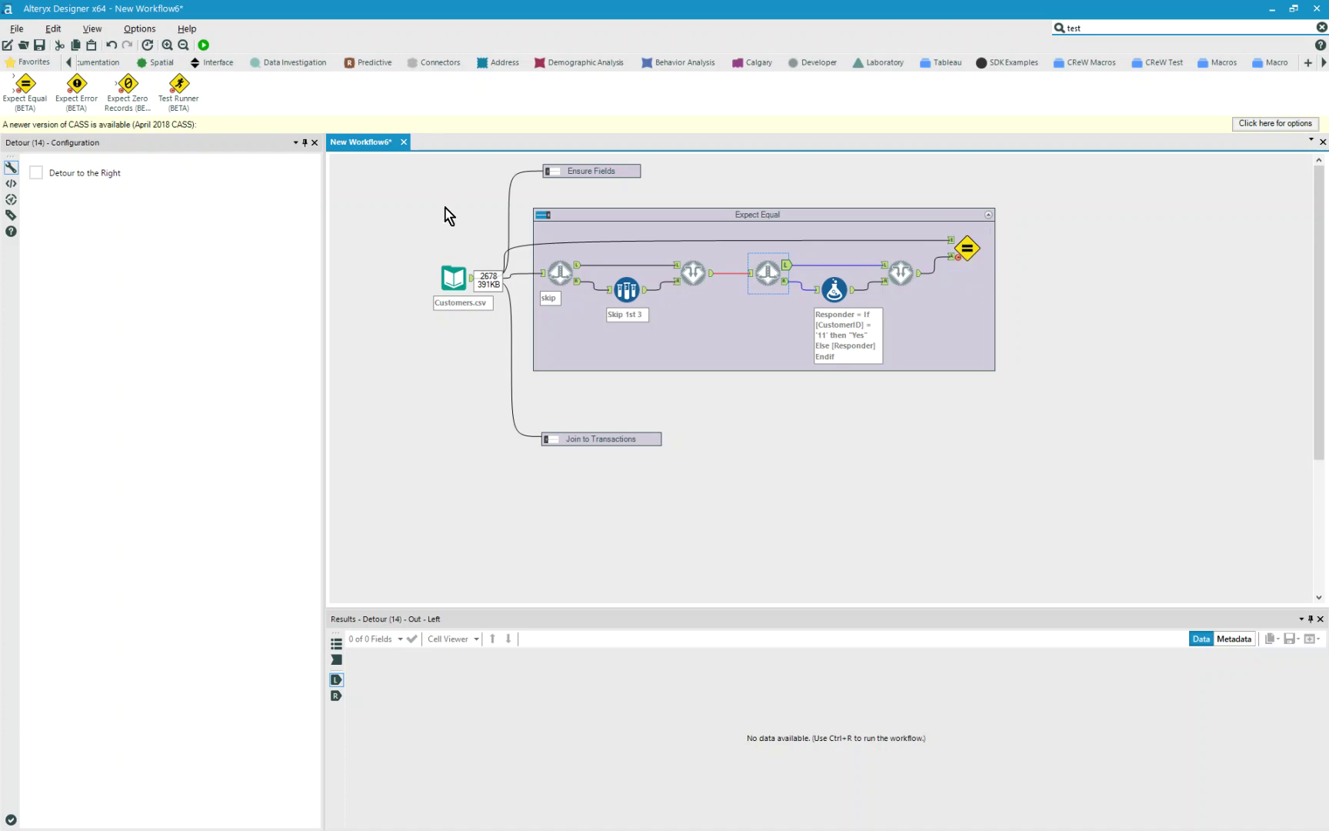
pyautogui.click(203, 44)
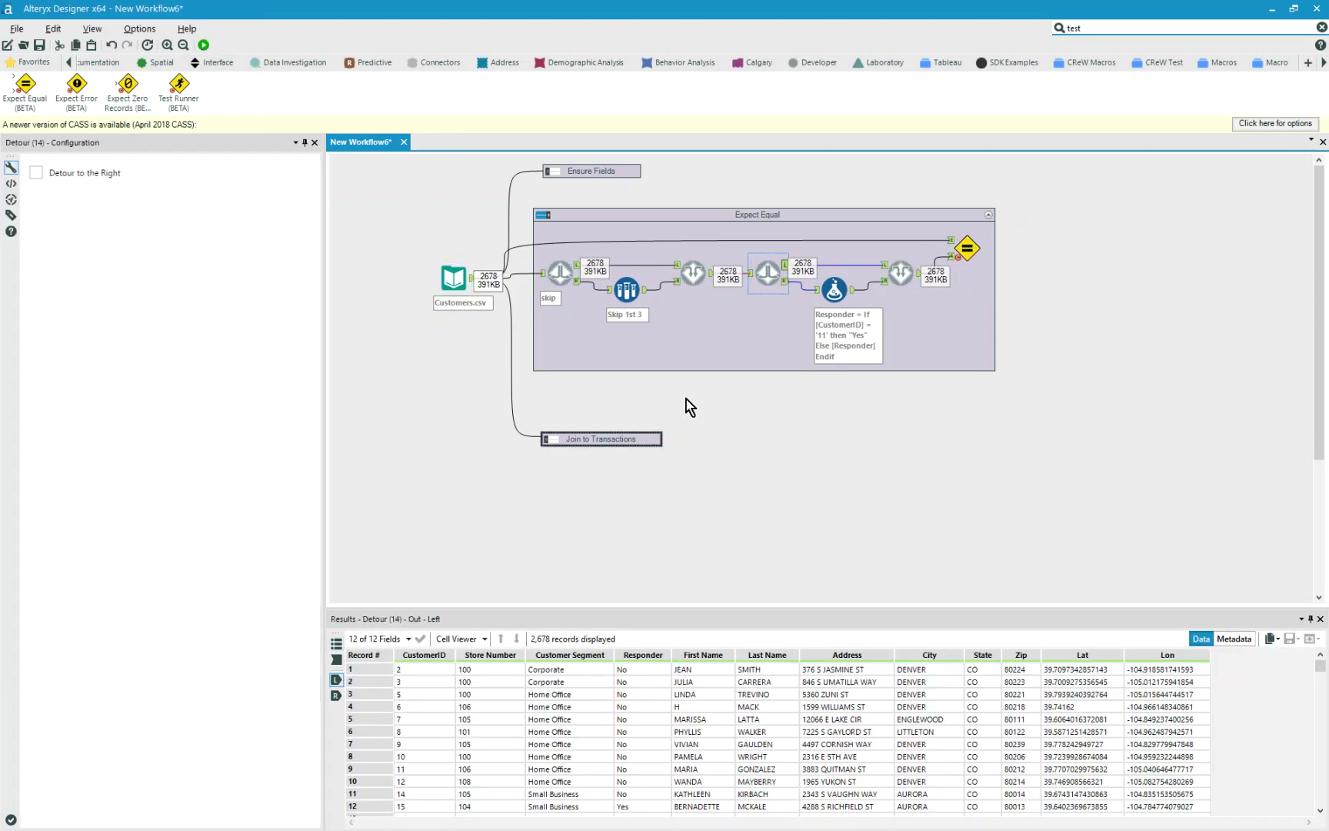
pyautogui.click(960, 246)
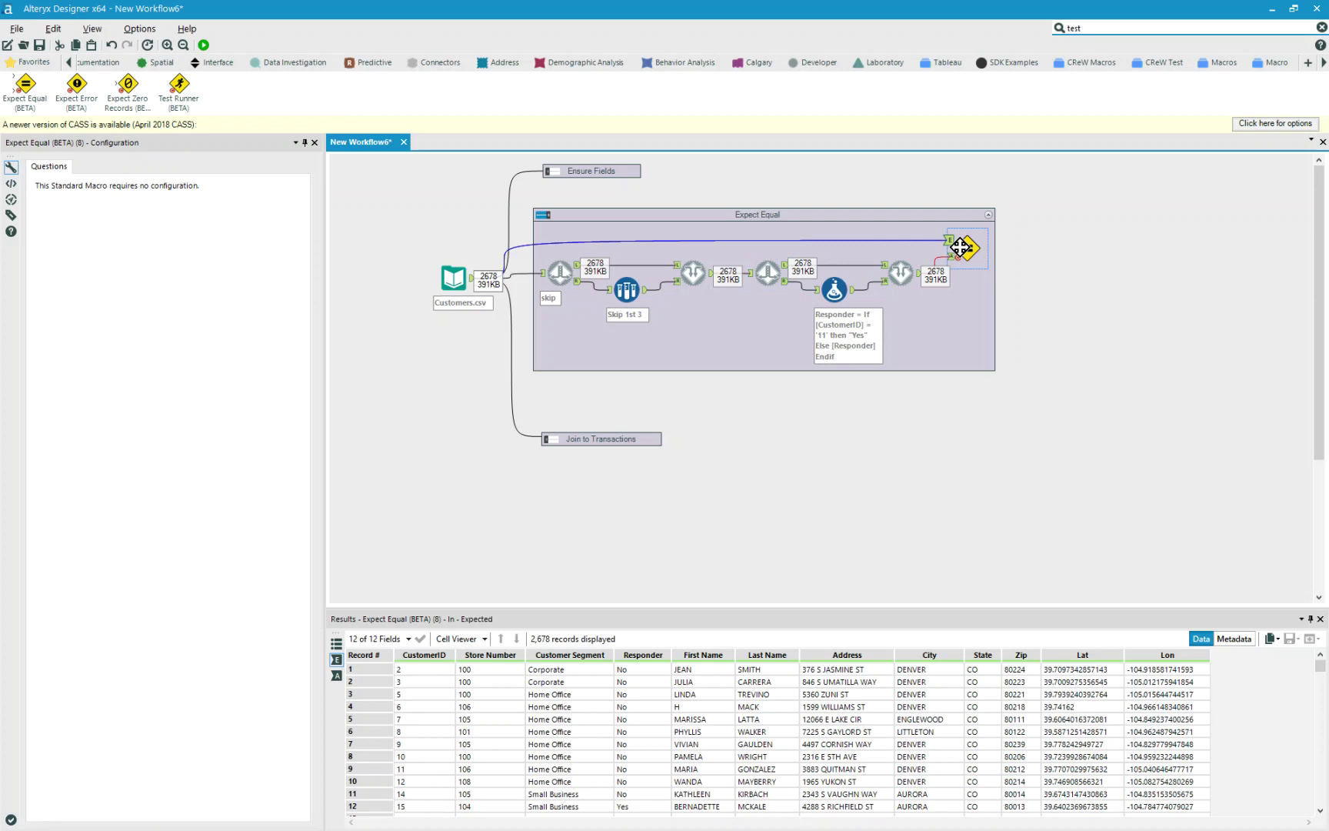
pyautogui.click(1112, 248)
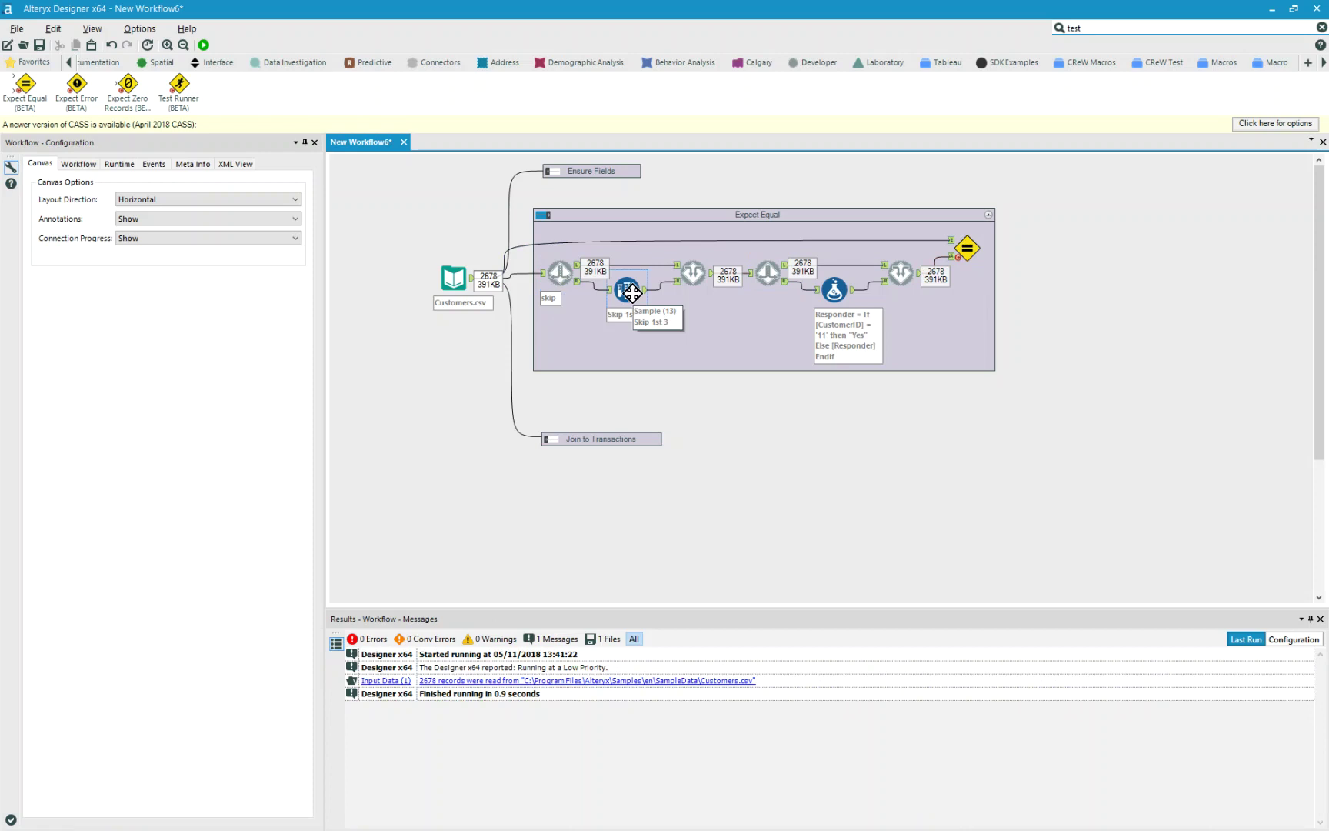
# Step: Route the skip Detour to the right through the Skip 1st 3 Sample tool and run the workflow
pyautogui.click(557, 270)
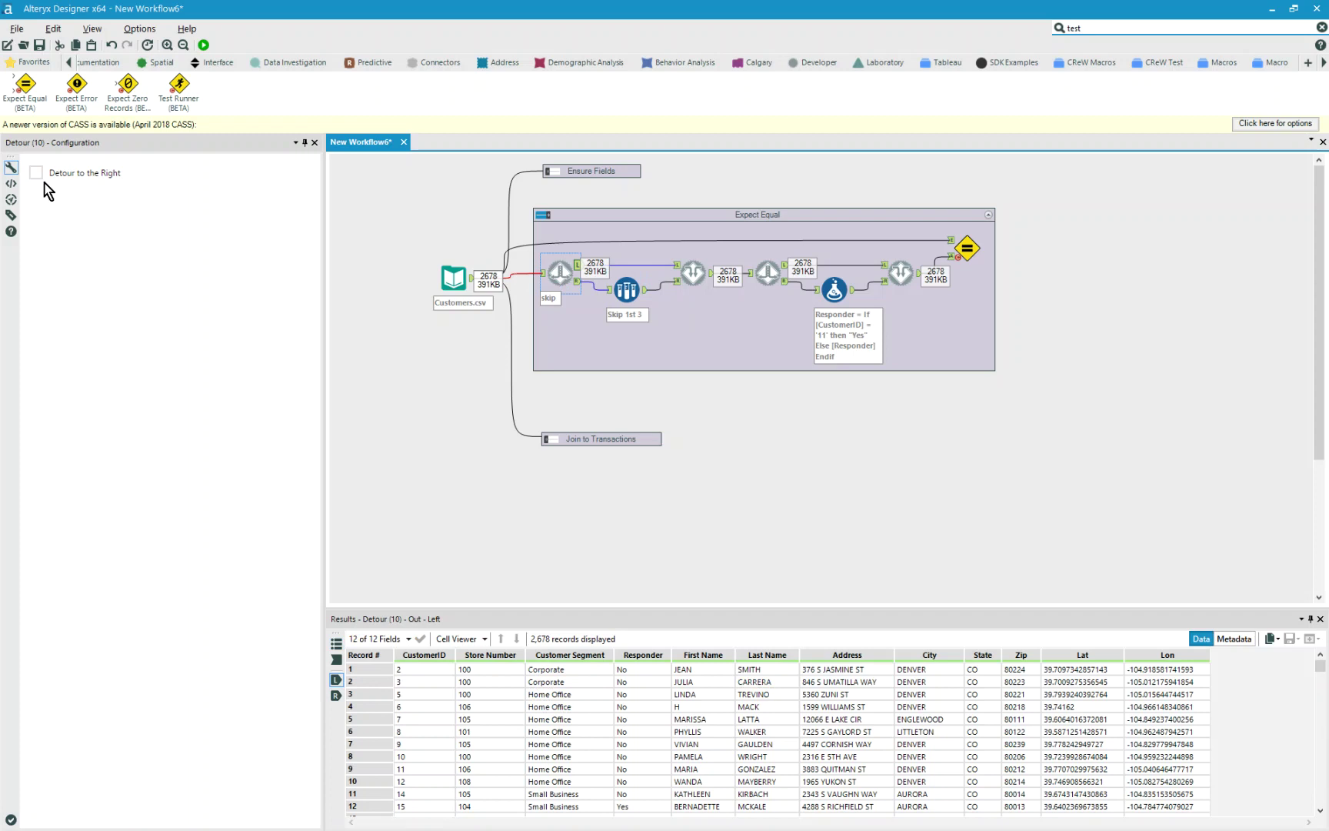
pyautogui.click(36, 172)
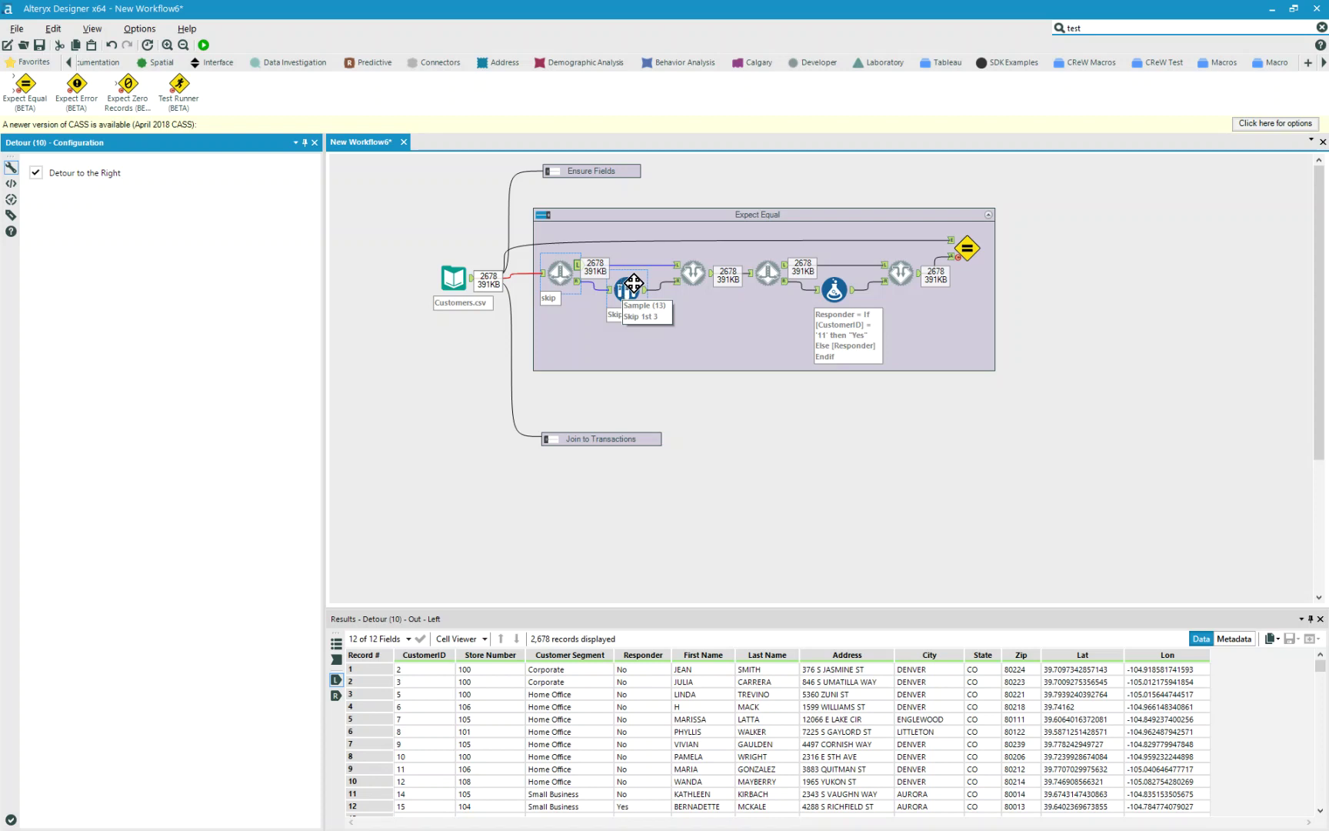
pyautogui.click(203, 46)
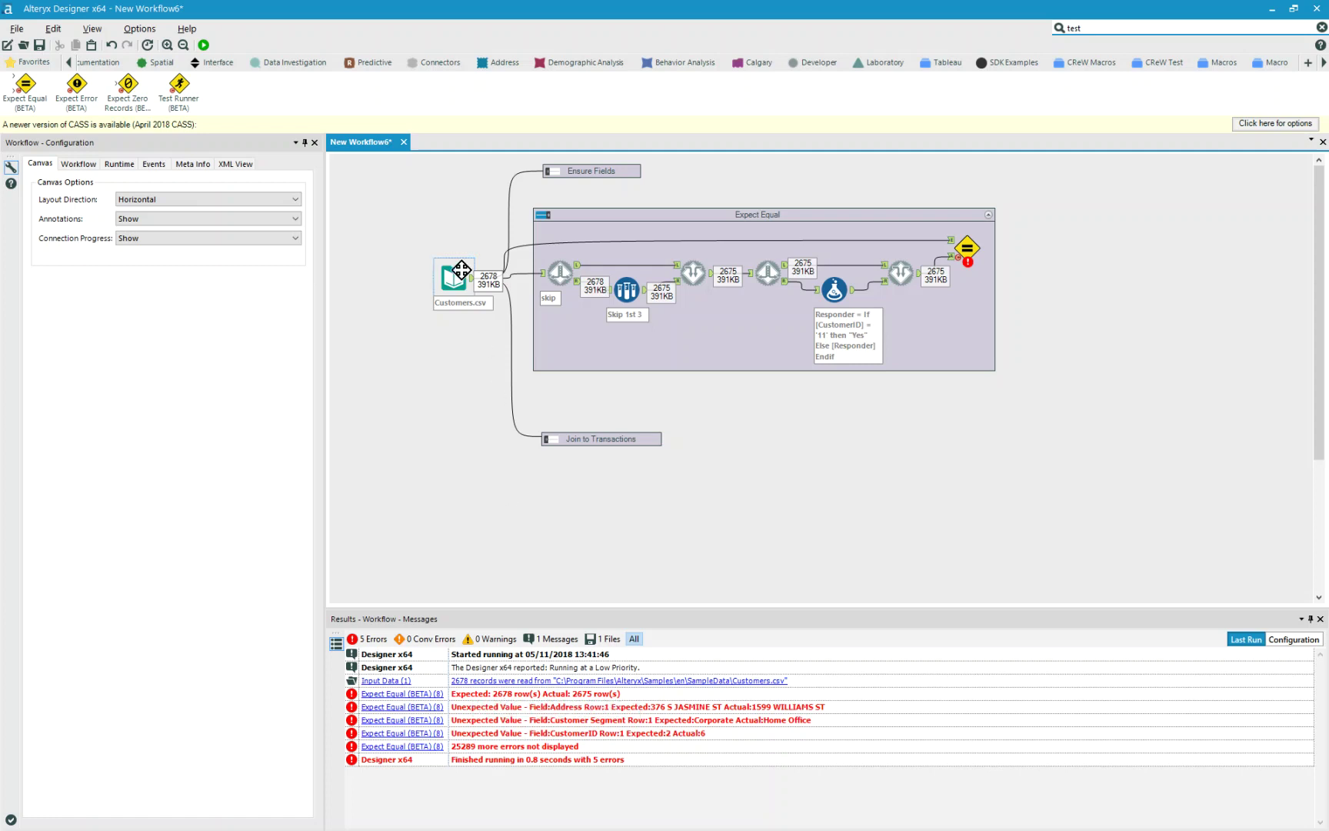
pyautogui.click(618, 244)
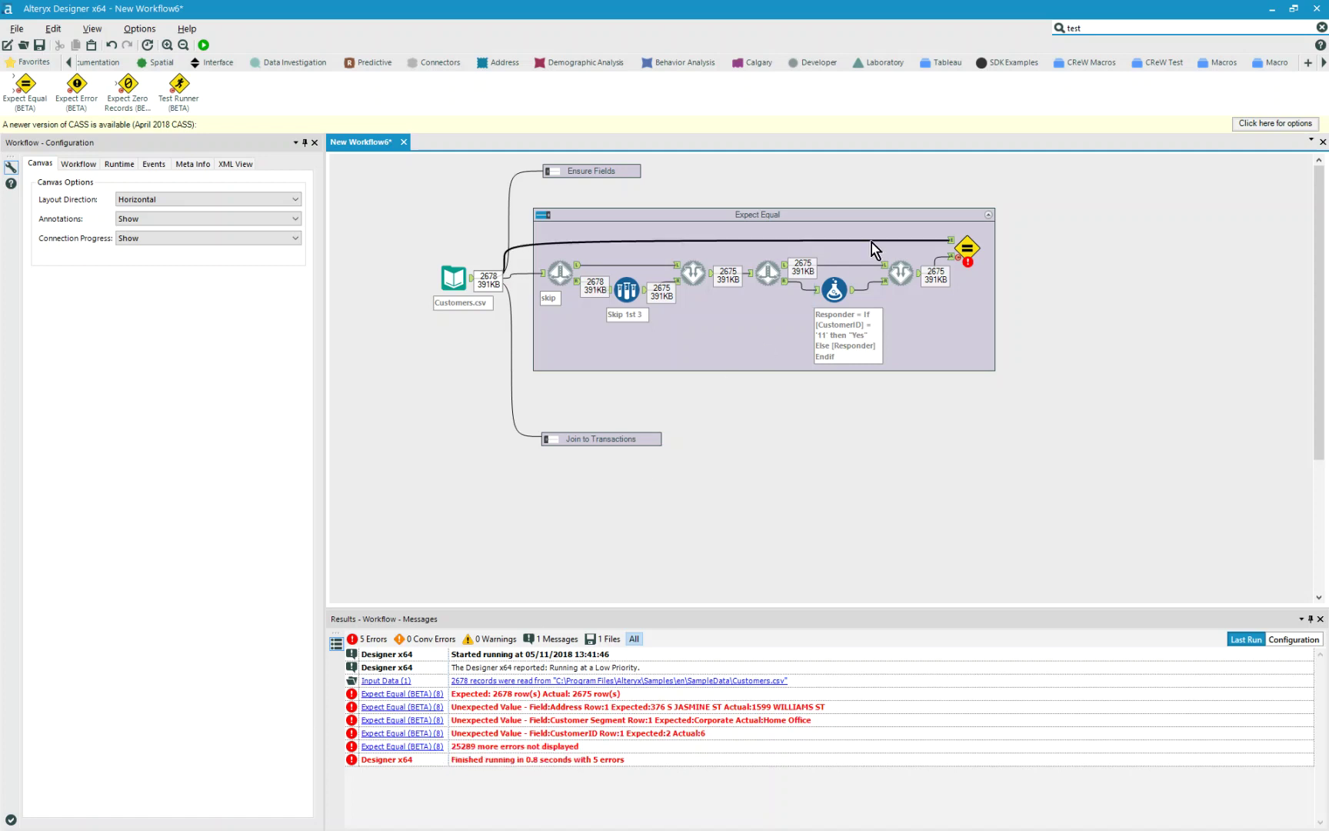
# Step: Switch the rightward detour from the Sample branch to the Responder formula branch and run the workflow
pyautogui.click(563, 274)
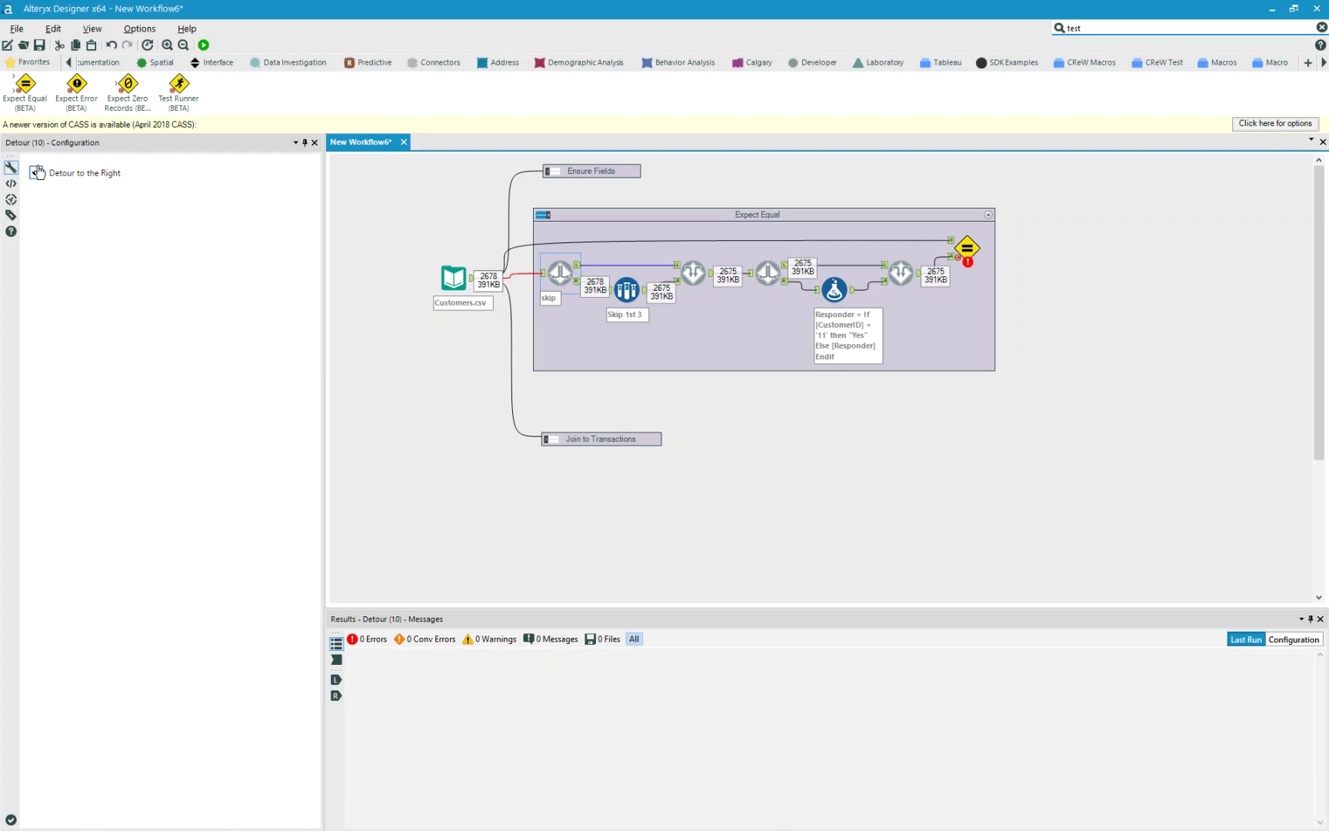
pyautogui.click(39, 172)
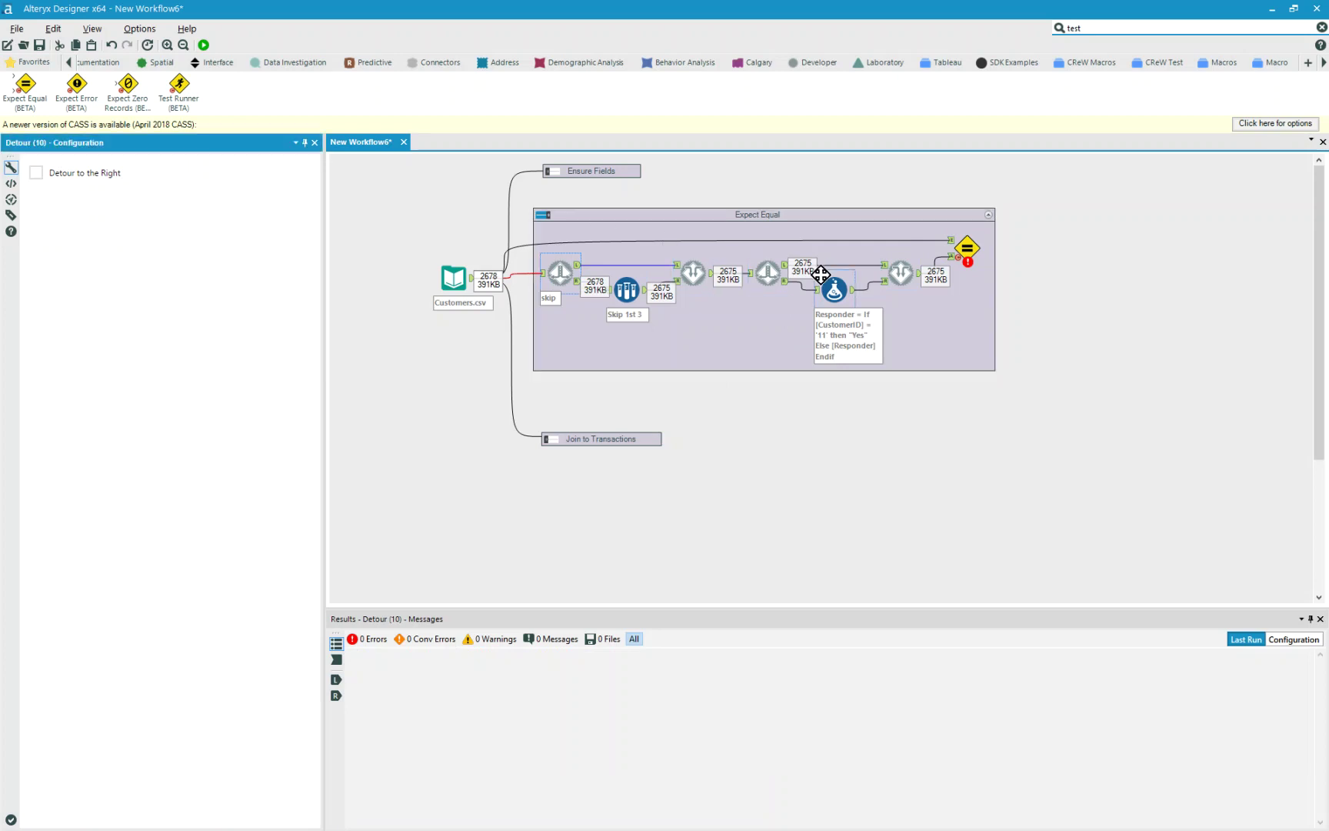
pyautogui.click(764, 268)
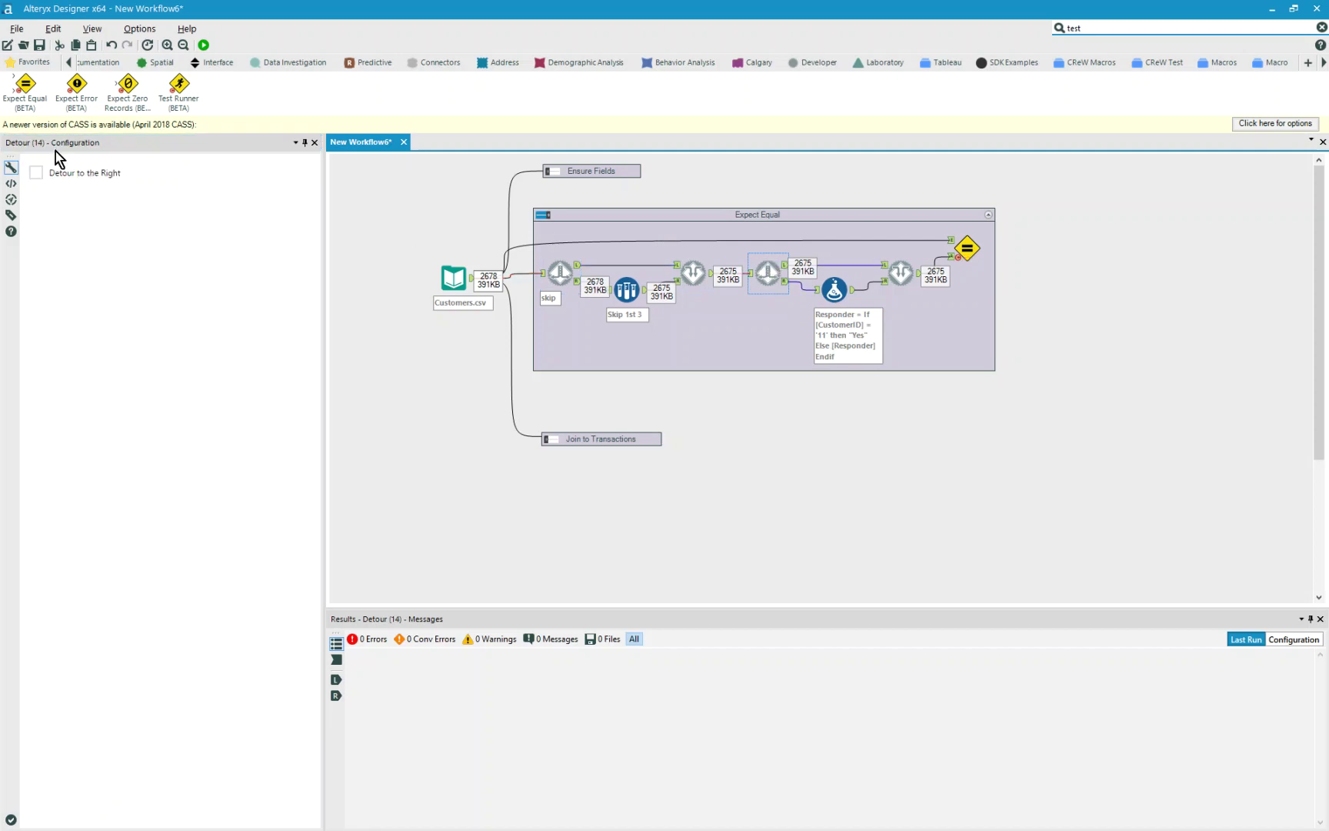
pyautogui.click(41, 176)
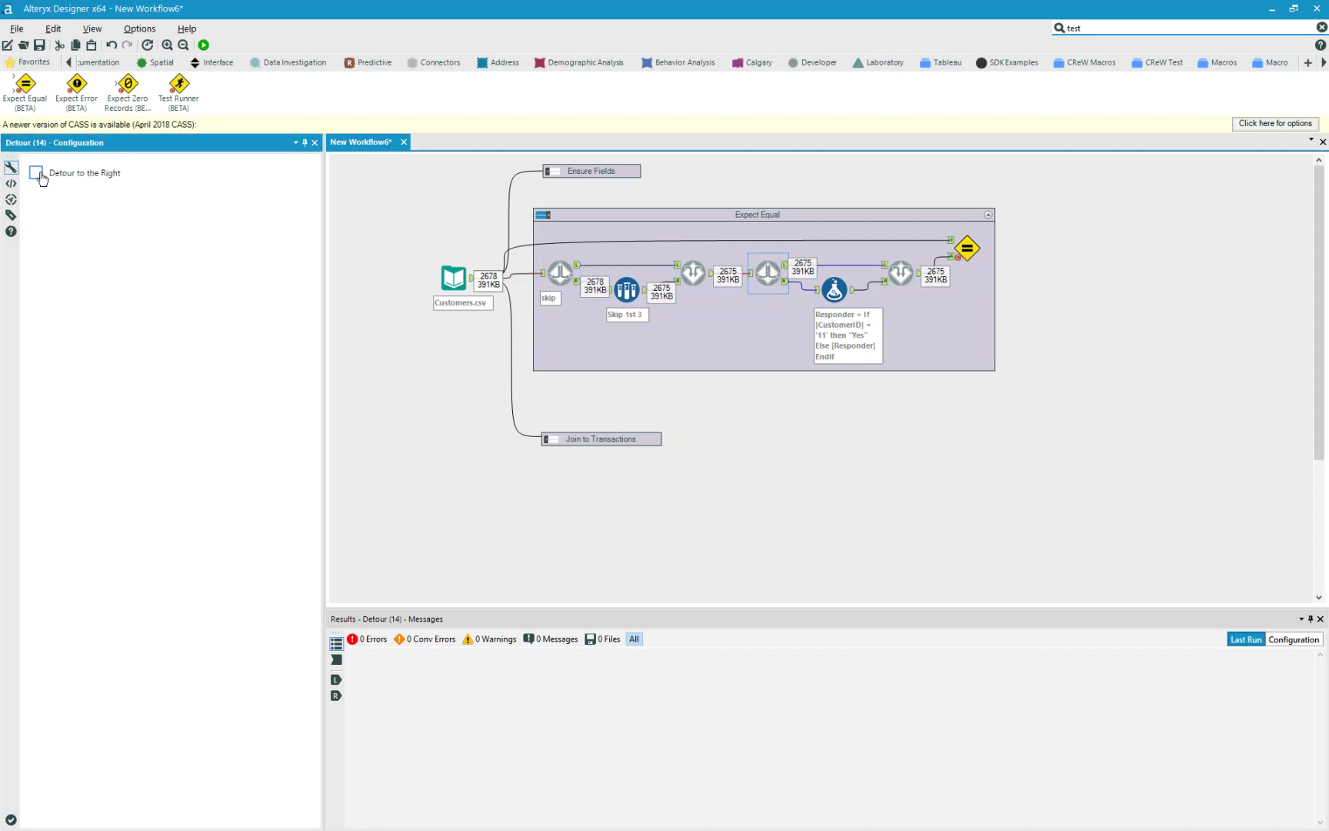
pyautogui.click(835, 291)
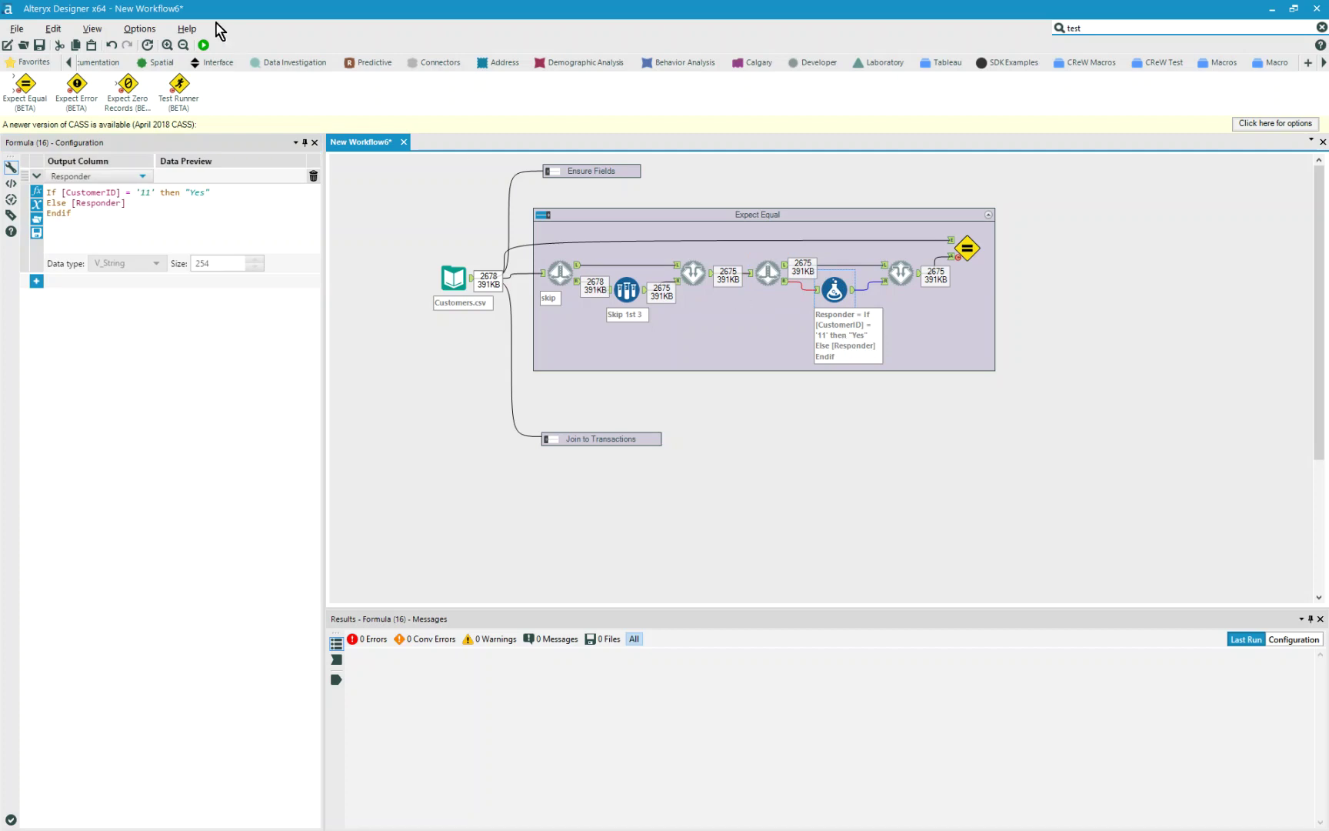
pyautogui.click(203, 44)
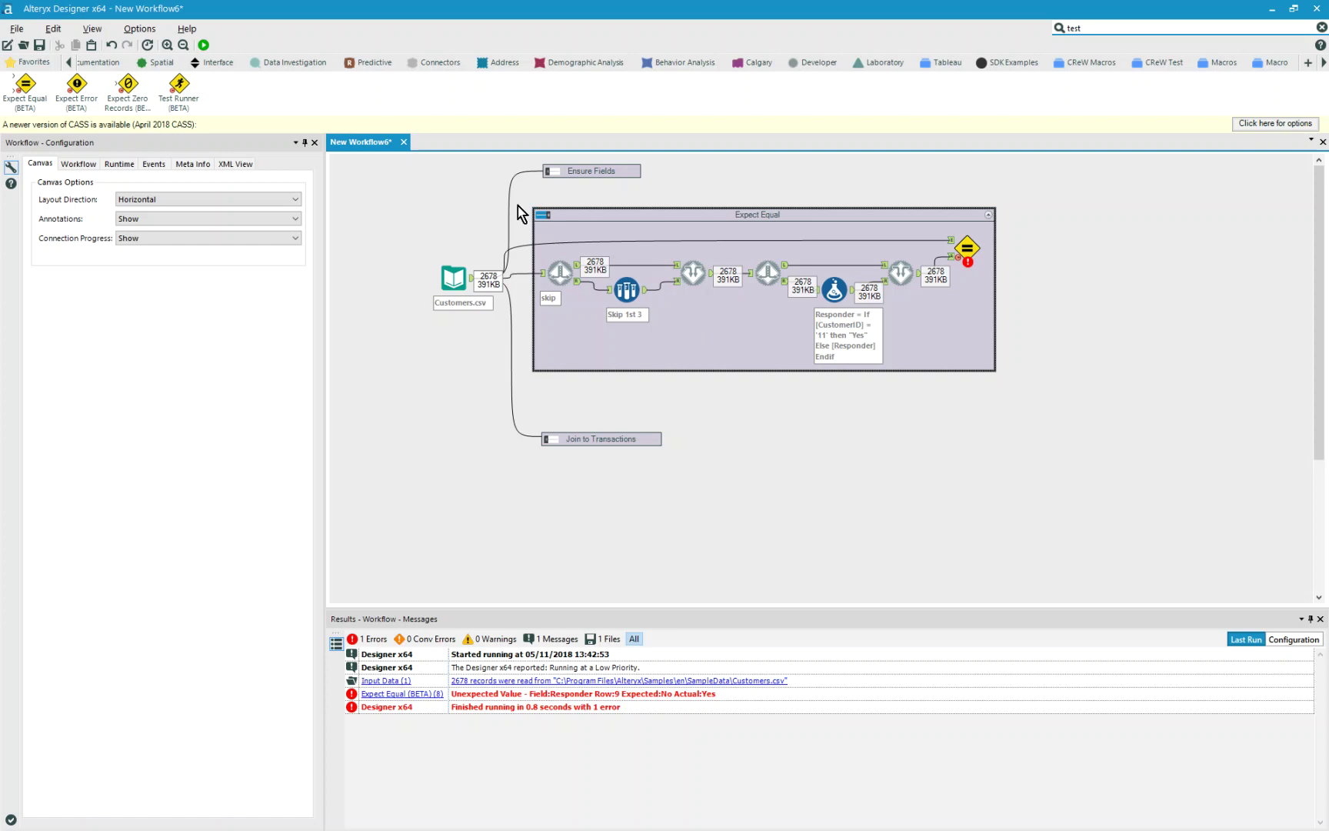
# Step: Swap the active container from Expect Equal to Join to Transactions and run the workflow to check its Expect Zero Records tool
pyautogui.click(540, 215)
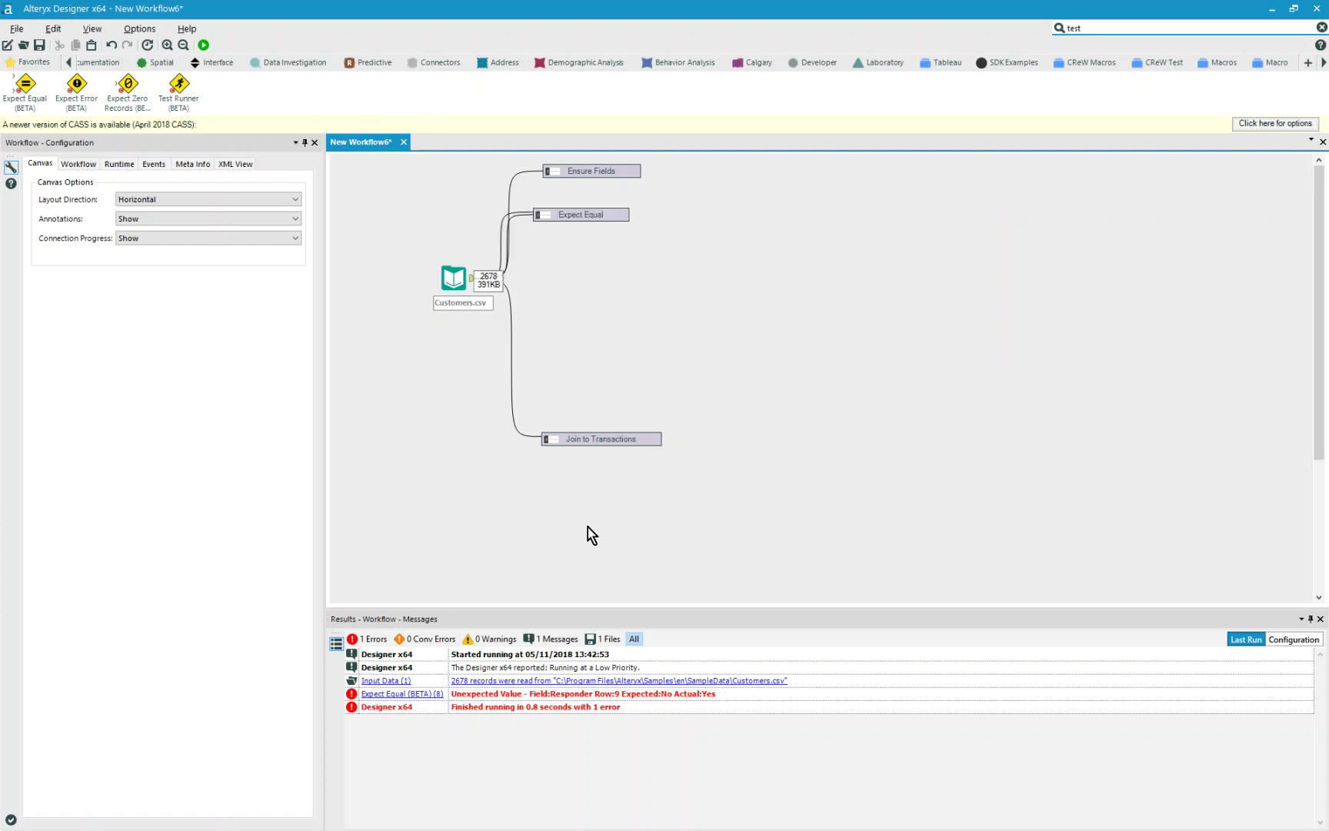
pyautogui.click(549, 440)
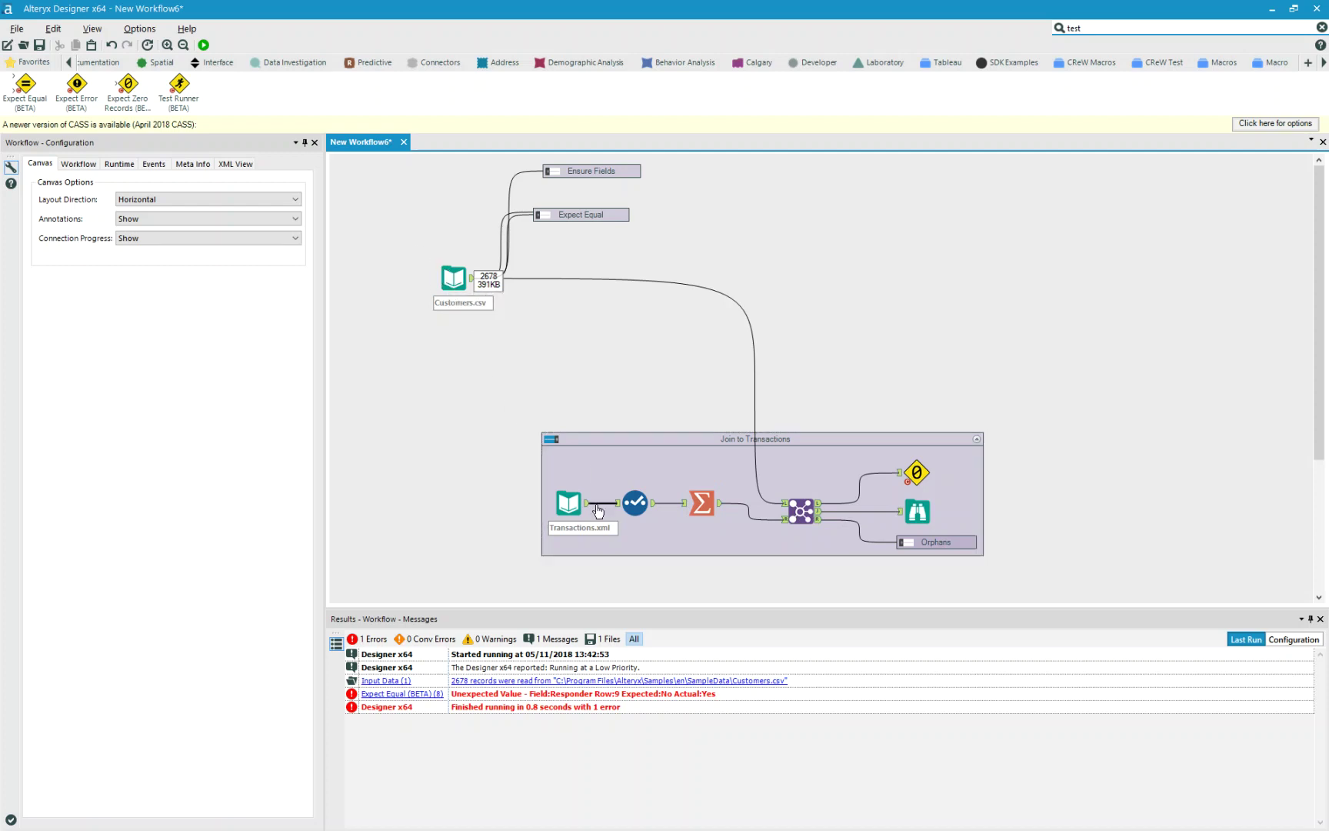
pyautogui.click(204, 46)
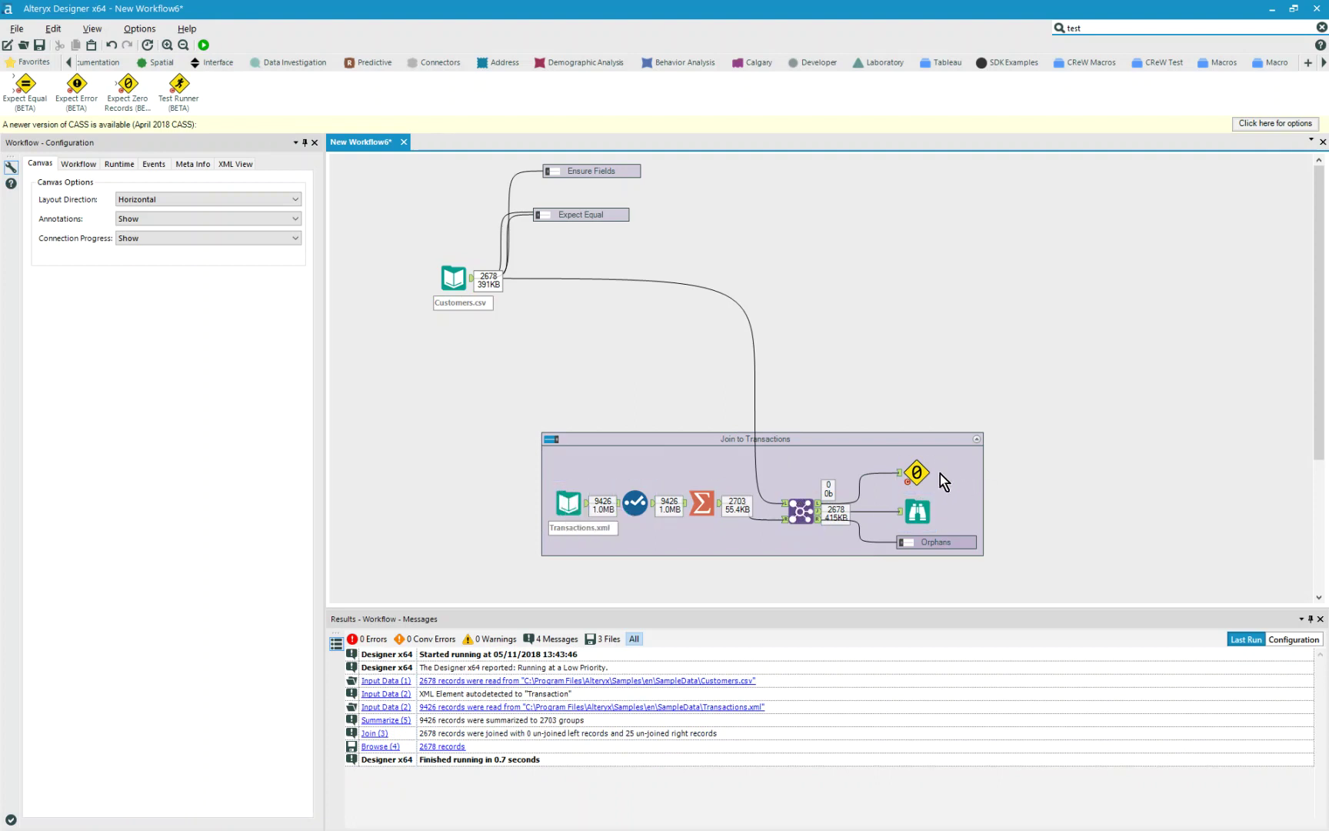
pyautogui.click(920, 470)
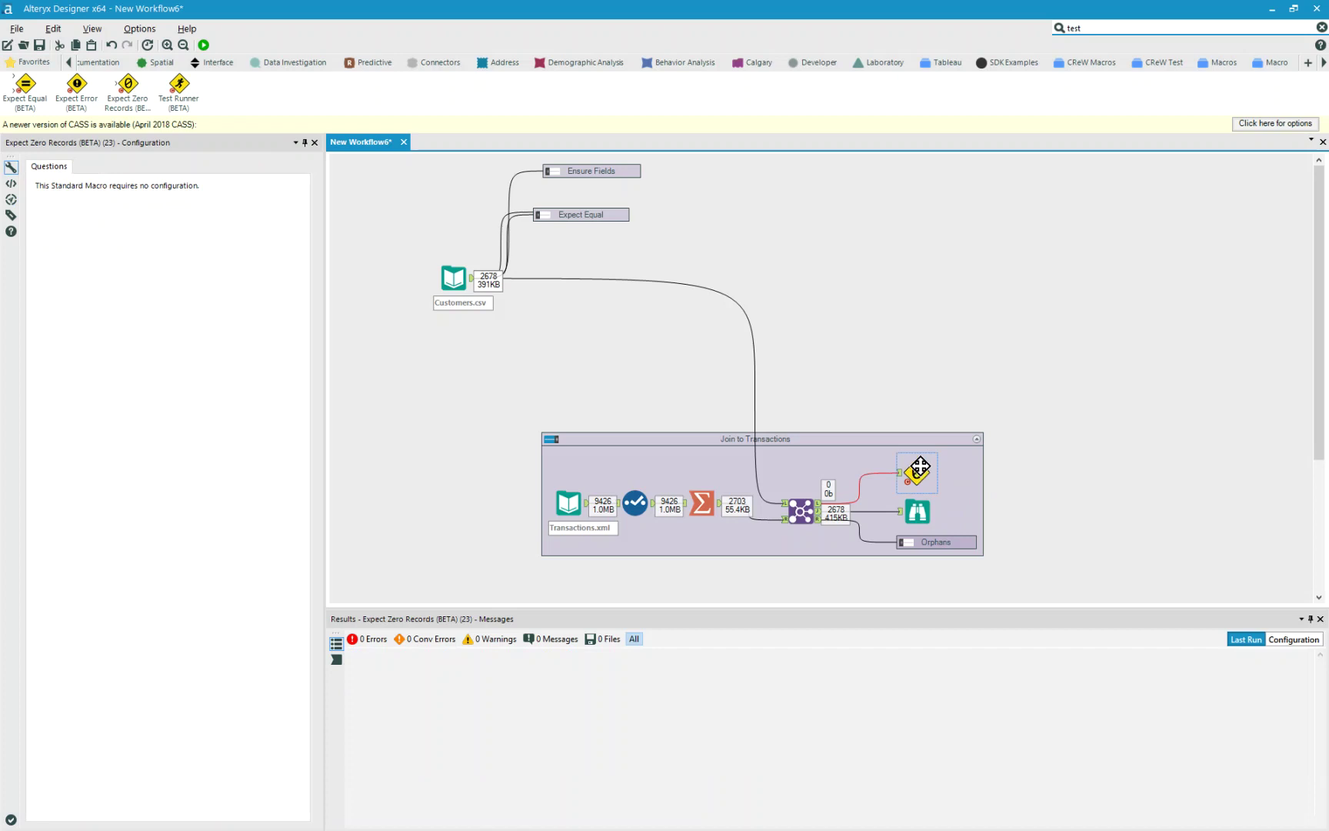
# Step: Enable the nested Orphans container with its Expect Zero Records test and run the workflow
pyautogui.click(903, 543)
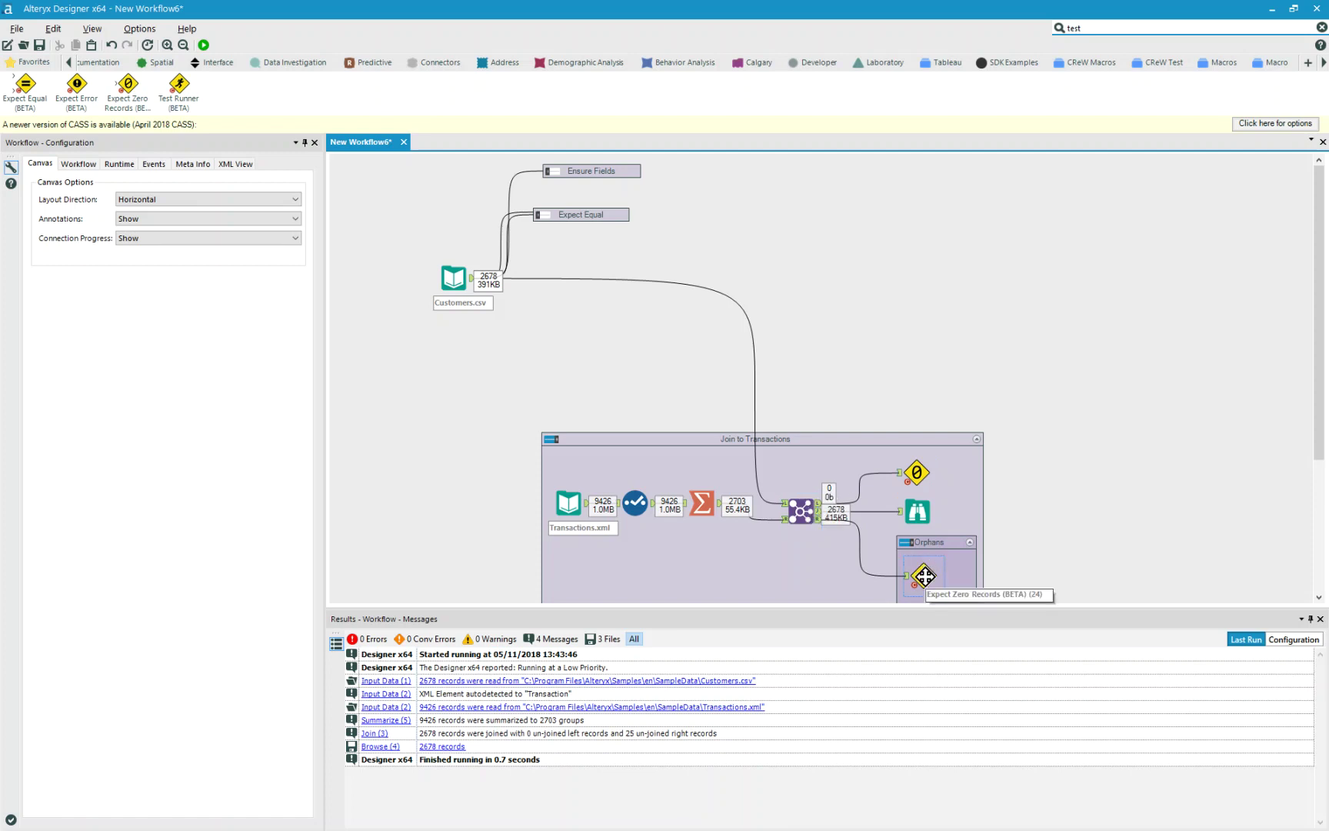
pyautogui.click(203, 46)
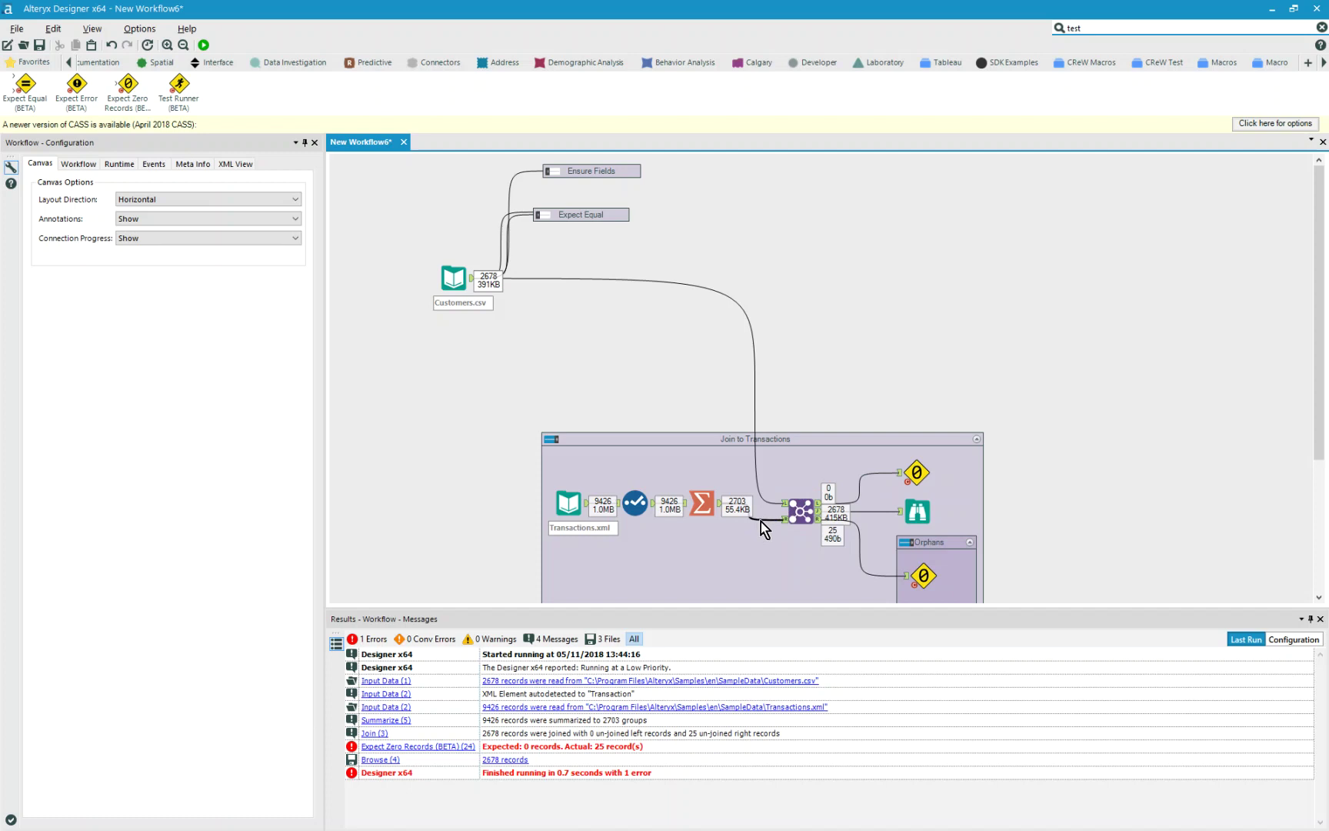
# Step: Delete the upper Expect Zero Records tool and the Orphans container from the Join to Transactions container
pyautogui.click(912, 472)
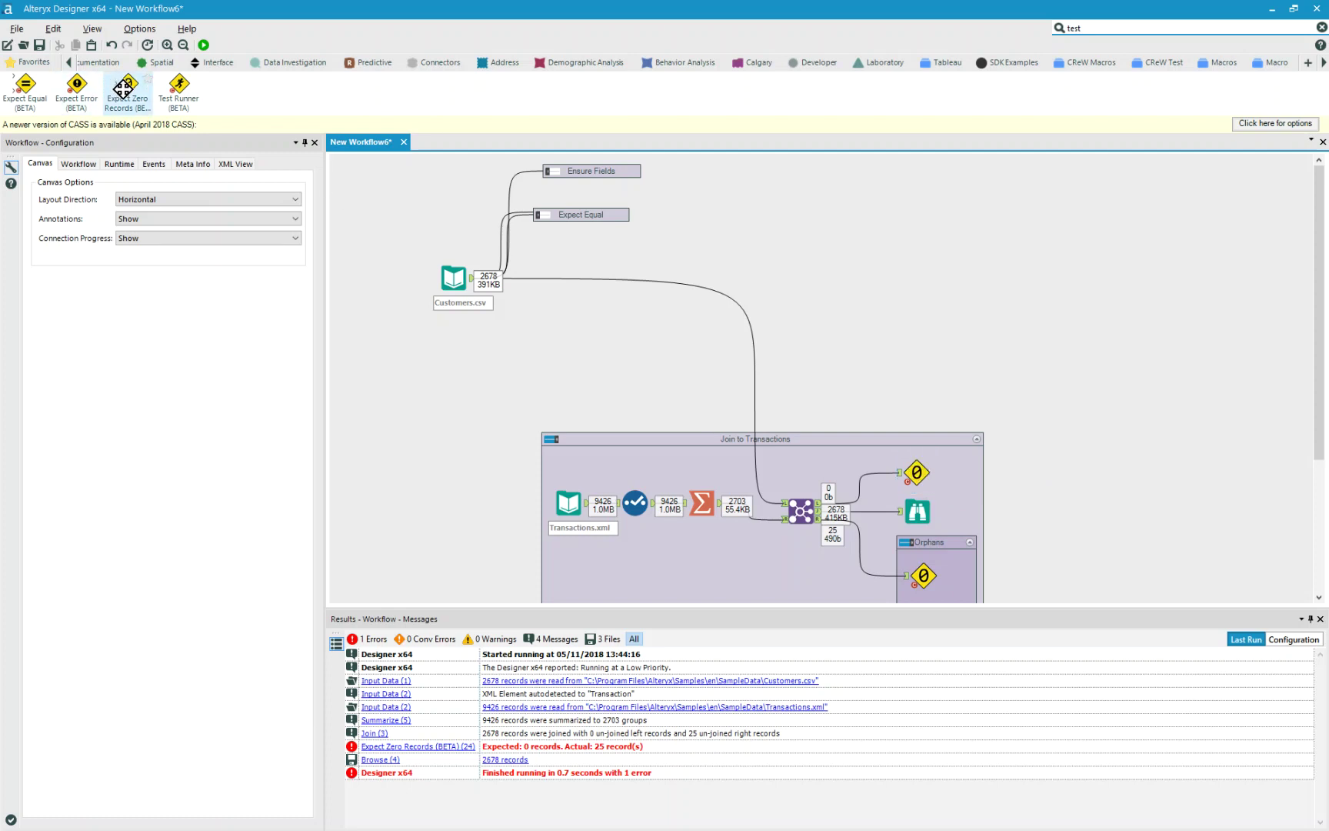
pyautogui.click(921, 472)
pyautogui.press('Delete')
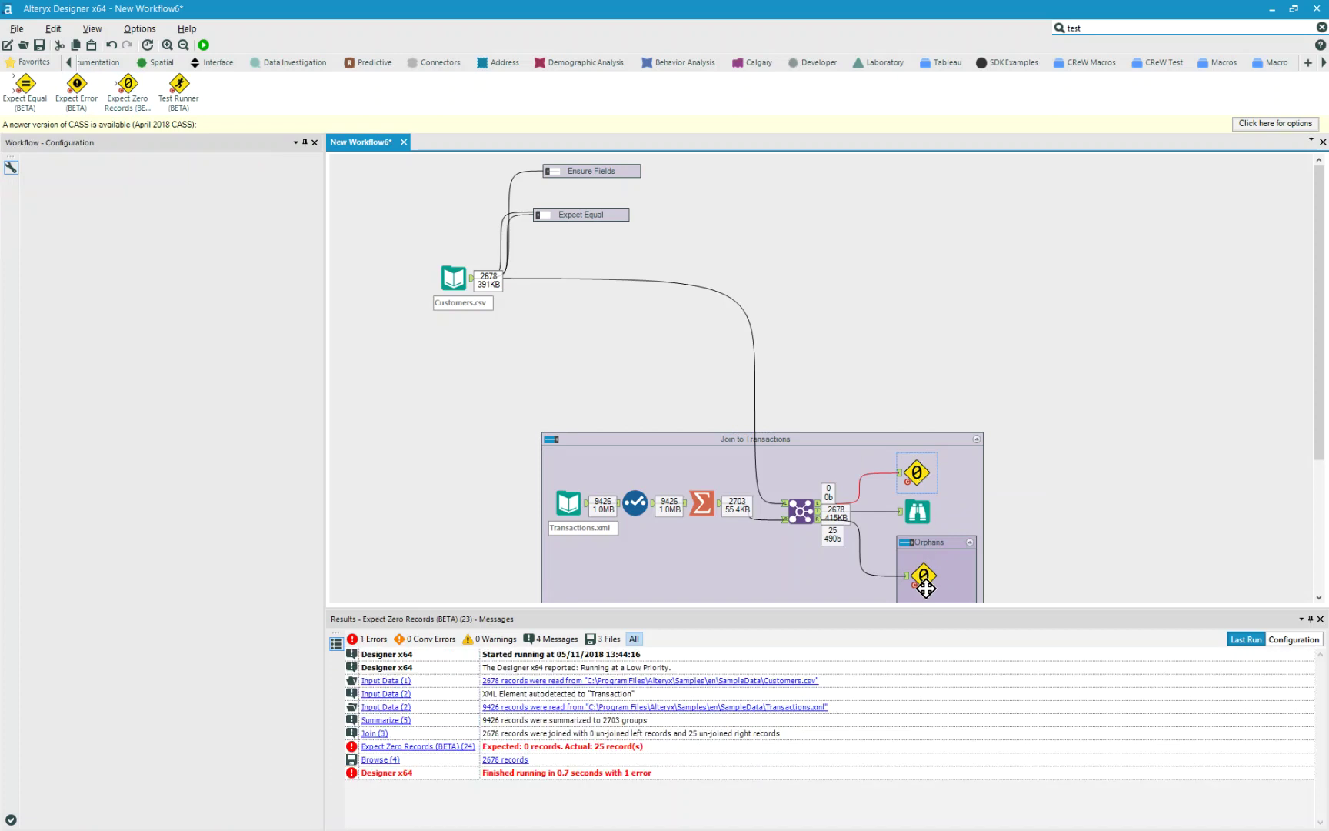
pyautogui.click(923, 541)
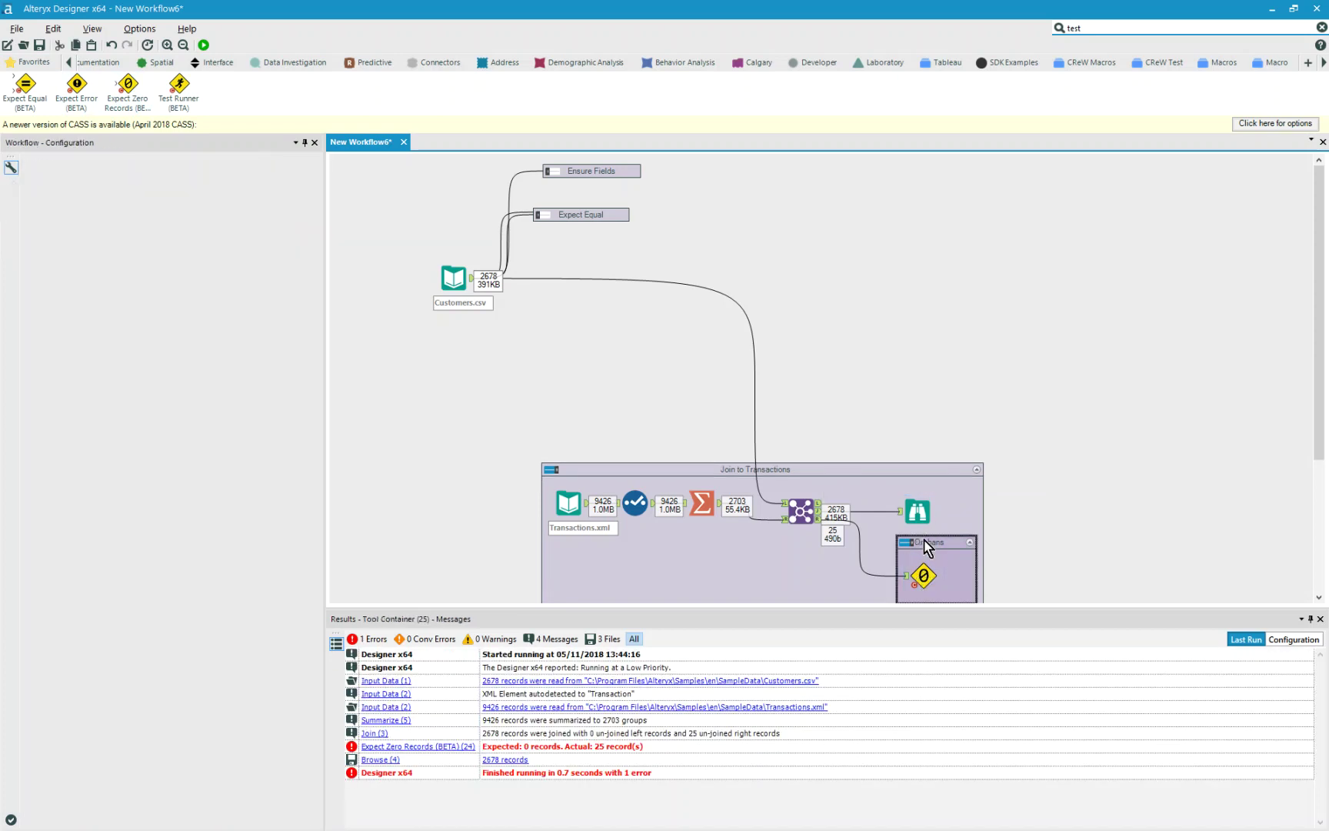
pyautogui.press('Delete')
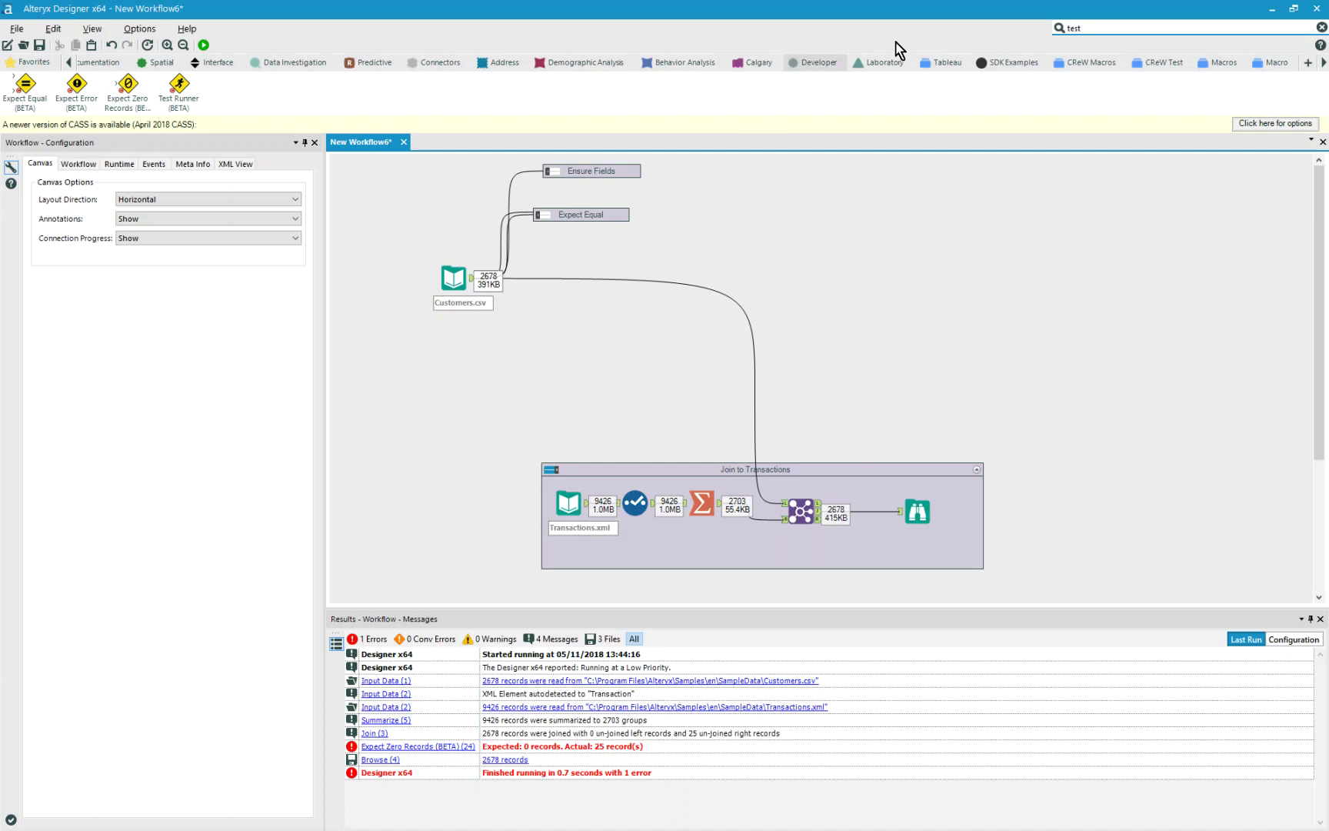
# Step: Add a Test tool to the canvas above Join to Transactions and connect the Join's unmatched customers output to it
pyautogui.click(1113, 27)
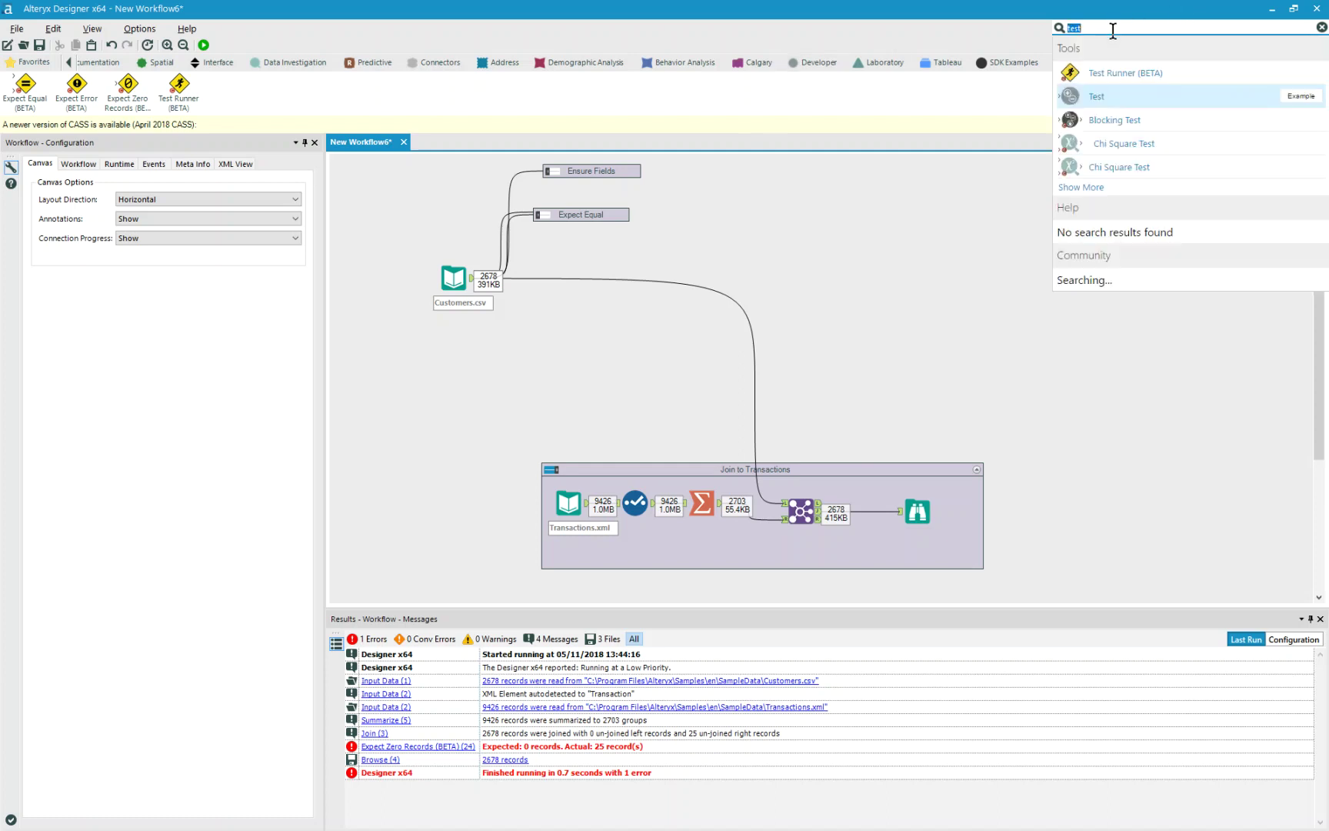
pyautogui.moveTo(1109, 98); pyautogui.dragTo(994, 342)
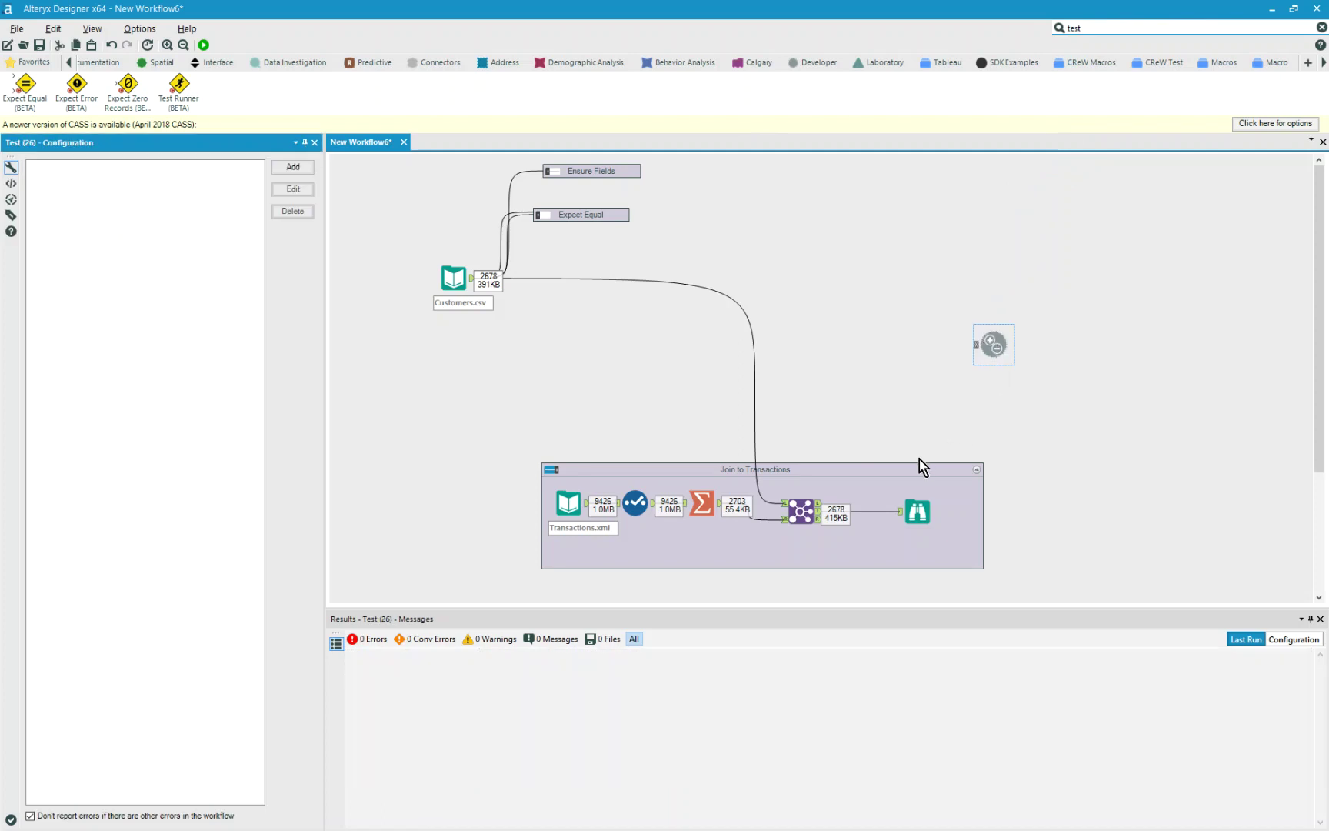
pyautogui.moveTo(820, 507); pyautogui.dragTo(985, 352)
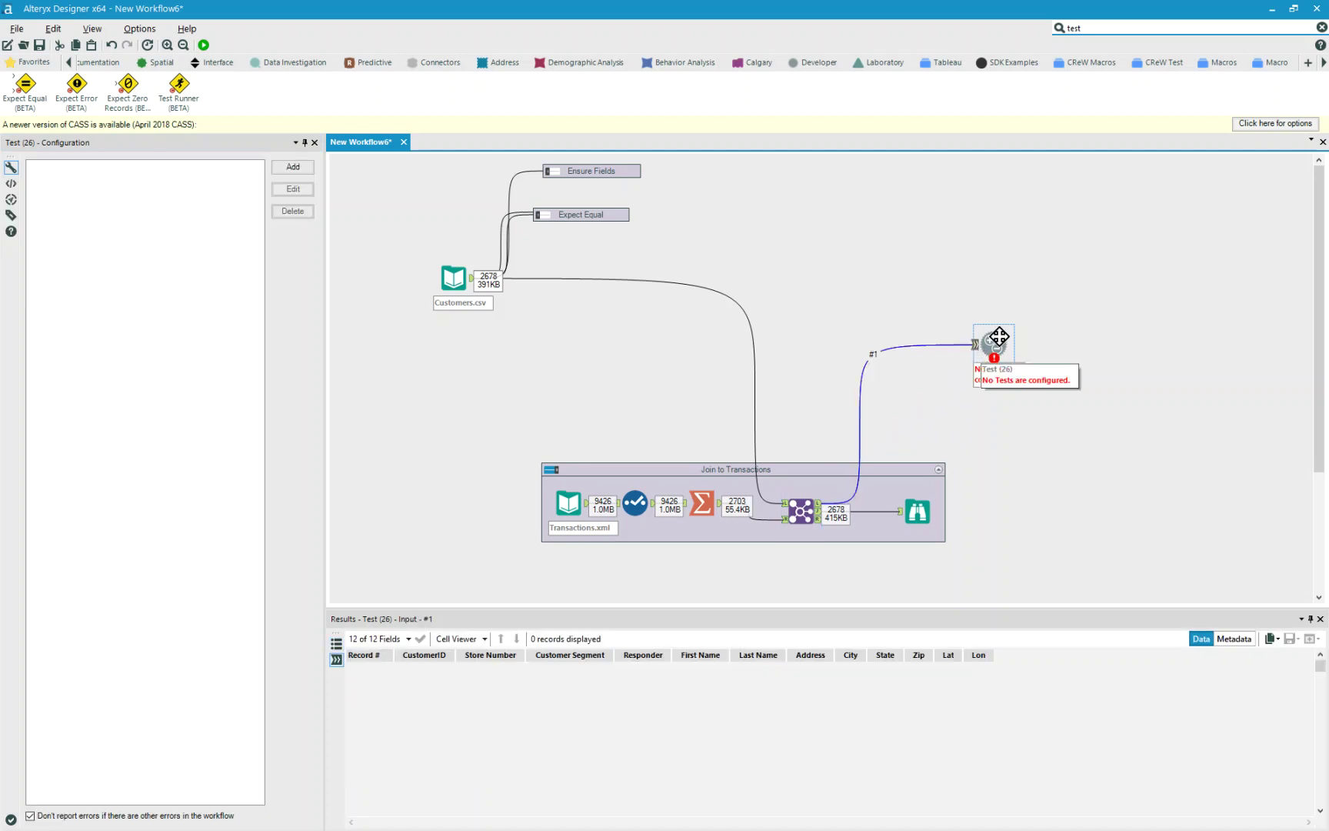
# Step: Add a test named No unmatched customers on connection #1, with record count matching 0, and run the workflow
pyautogui.click(275, 169)
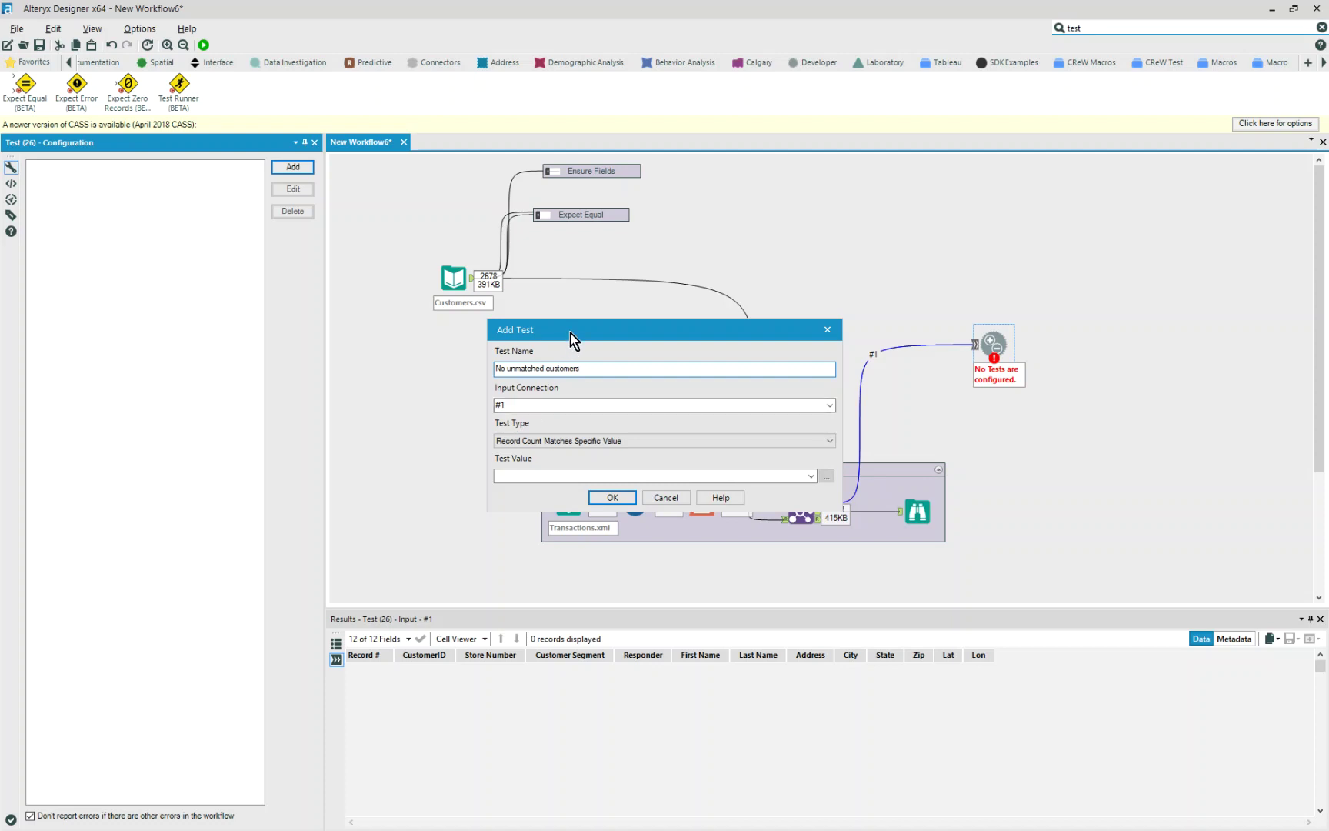
pyautogui.moveTo(284, 302); pyautogui.dragTo(279, 303)
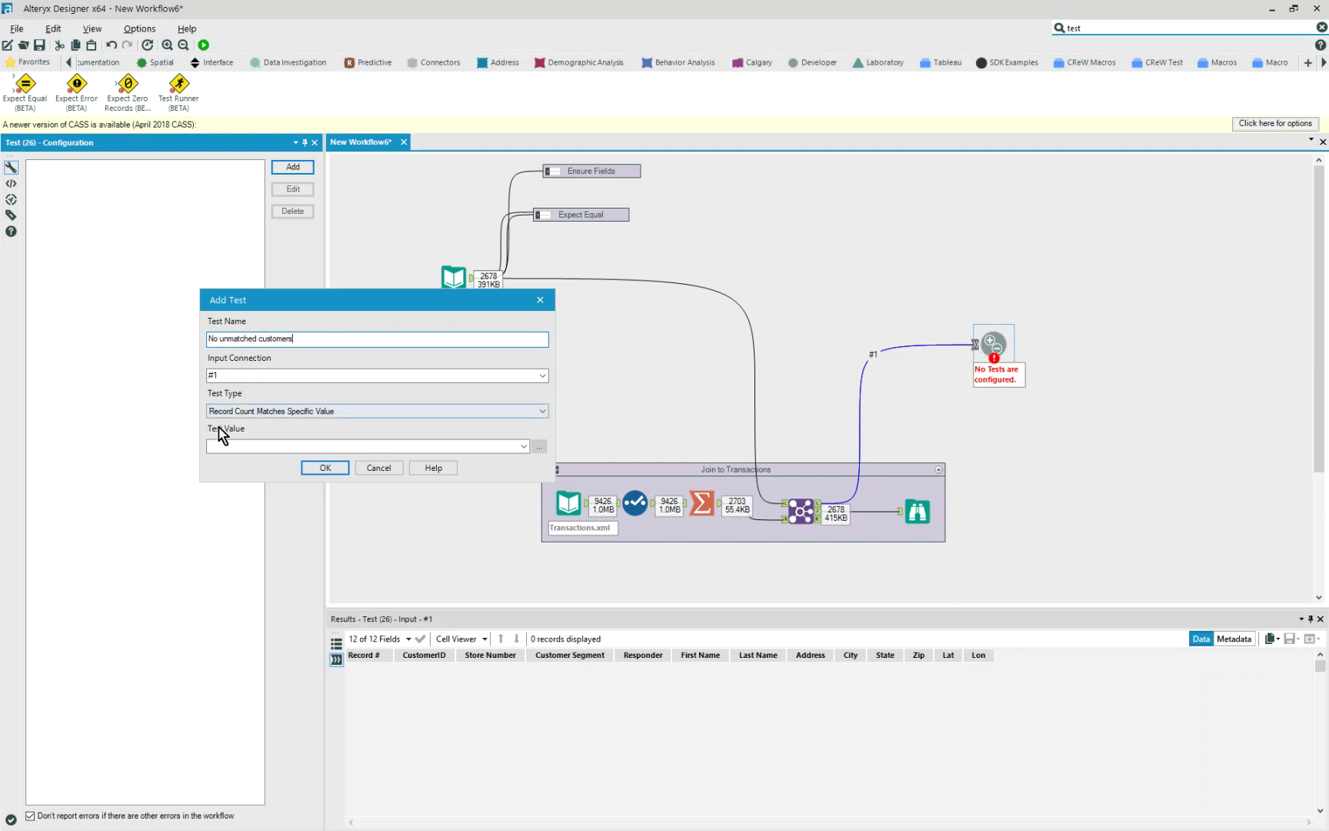
pyautogui.click(245, 447)
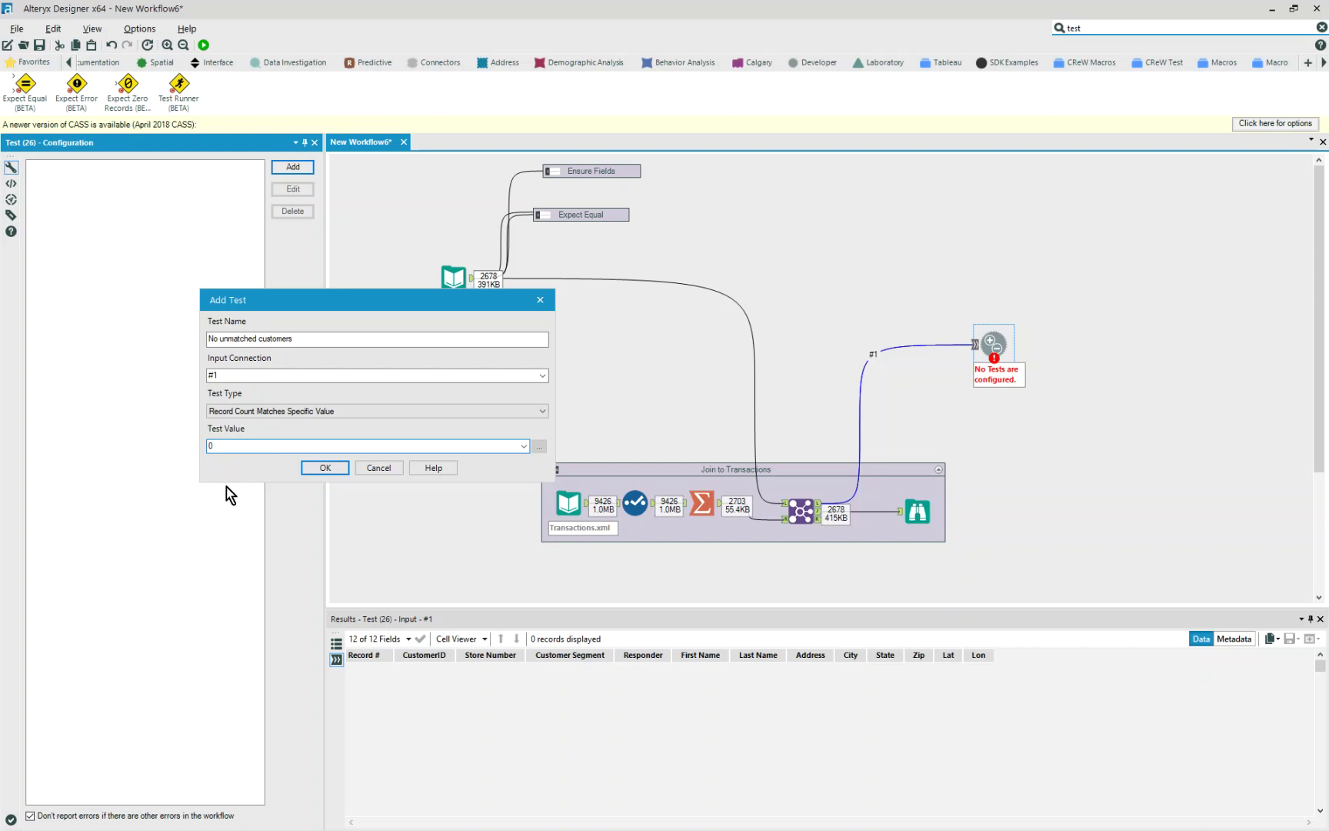
pyautogui.click(311, 469)
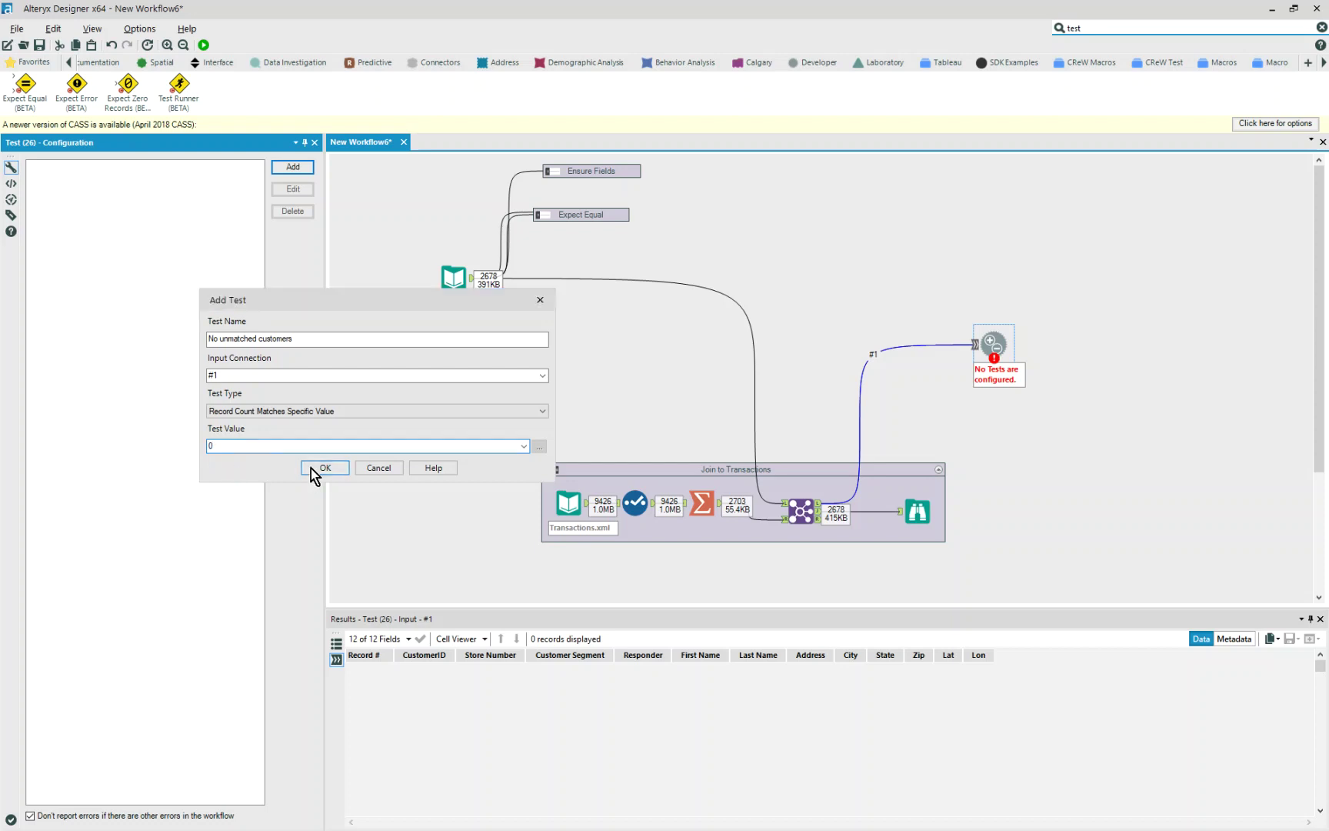
pyautogui.click(204, 44)
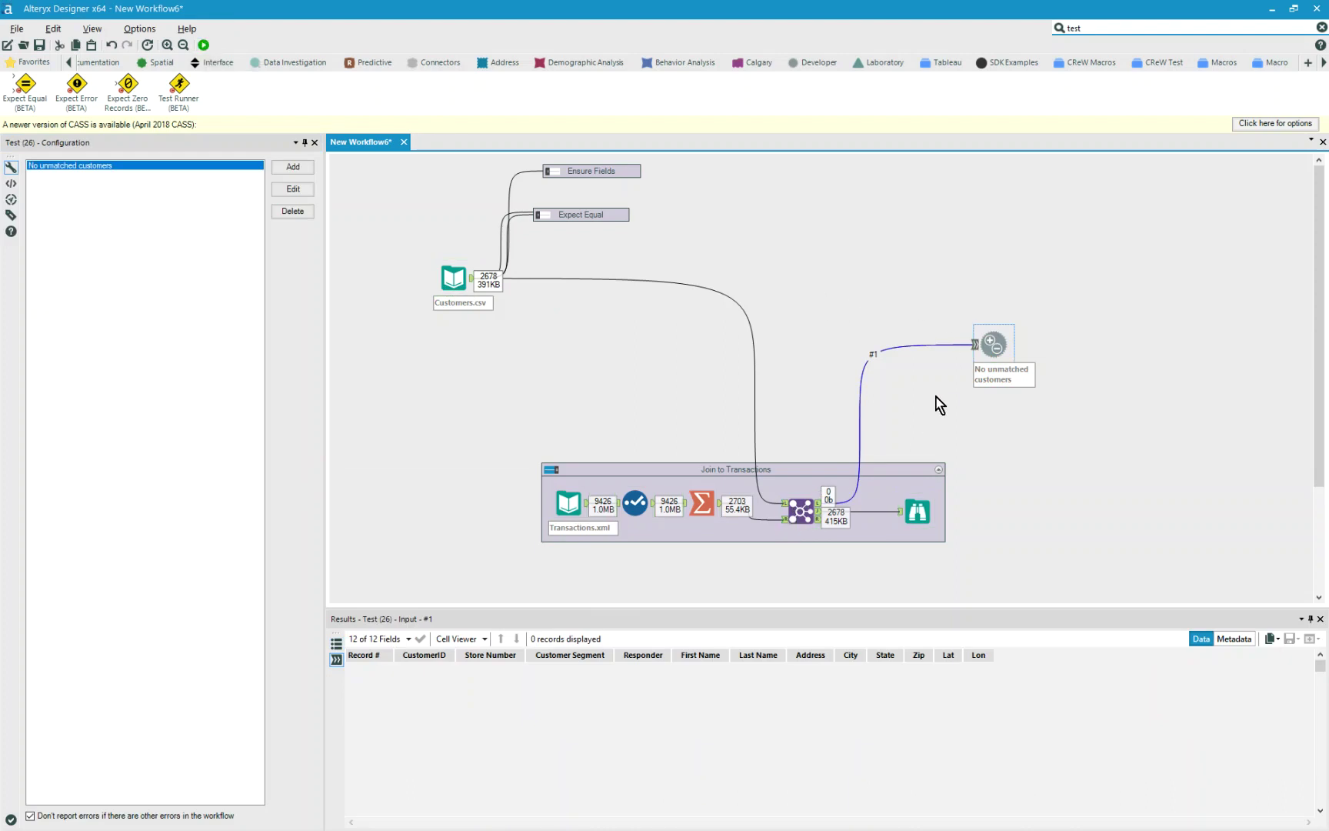
# Step: Rename the connection from the Join to the Test tool as Unmatched Customer Records
pyautogui.click(875, 355)
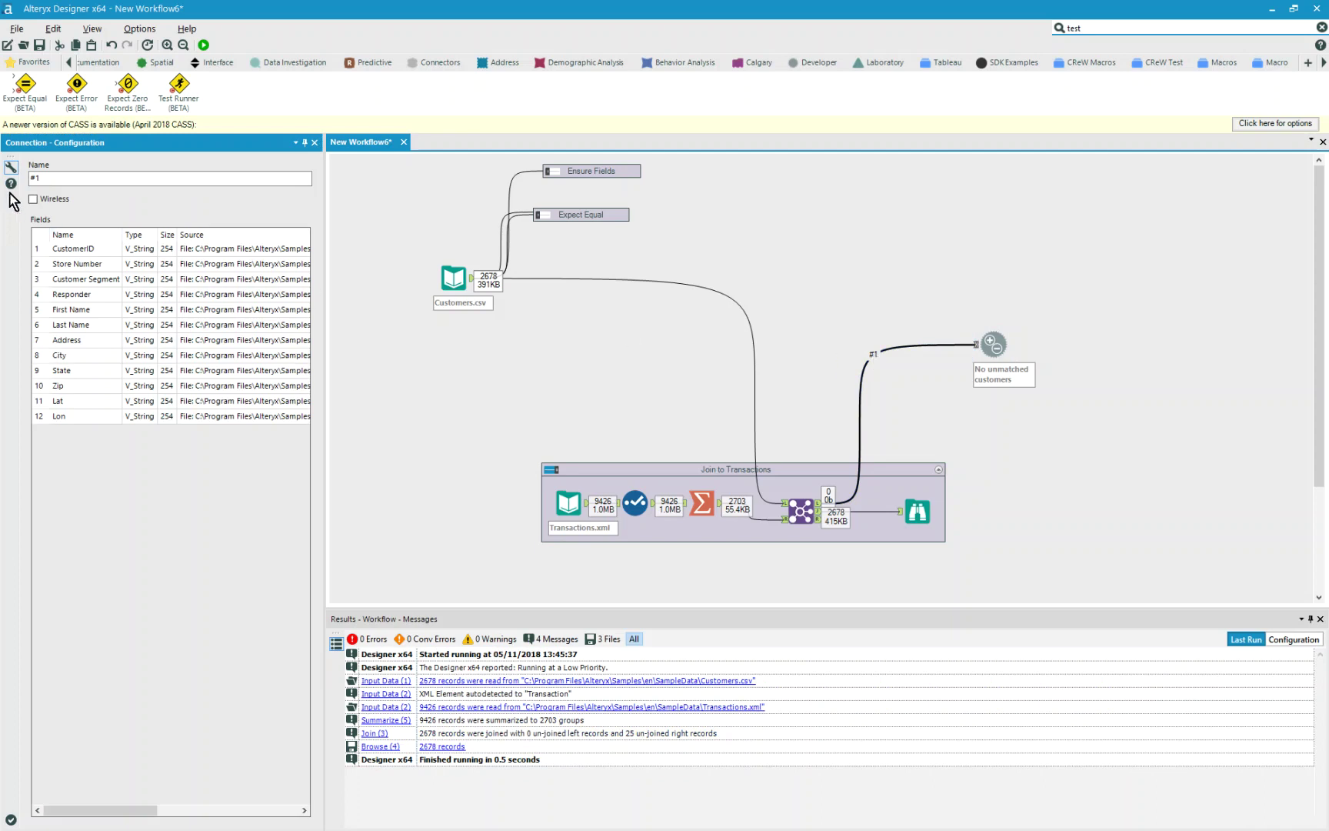
pyautogui.moveTo(48, 178); pyautogui.dragTo(6, 179)
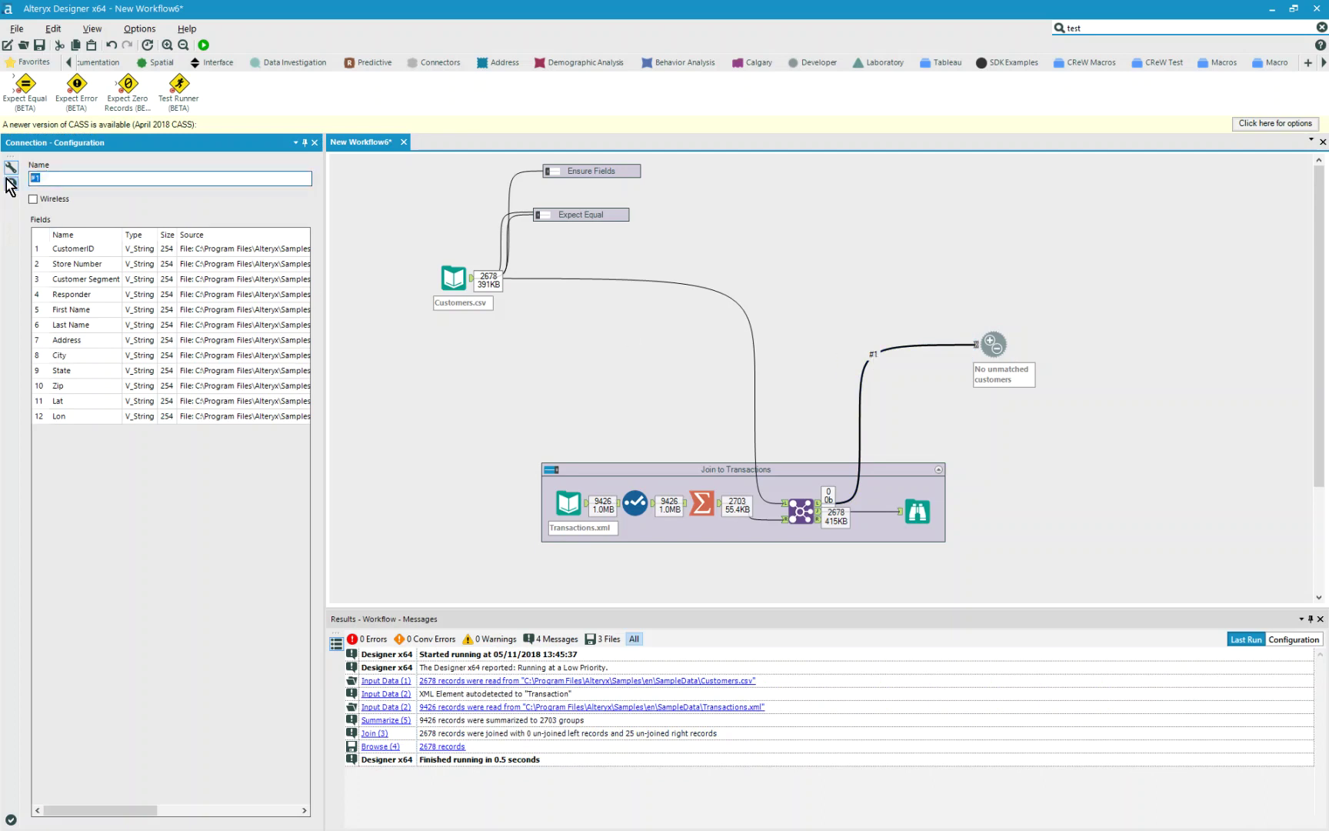
pyautogui.write('Unmatched Customer Records')
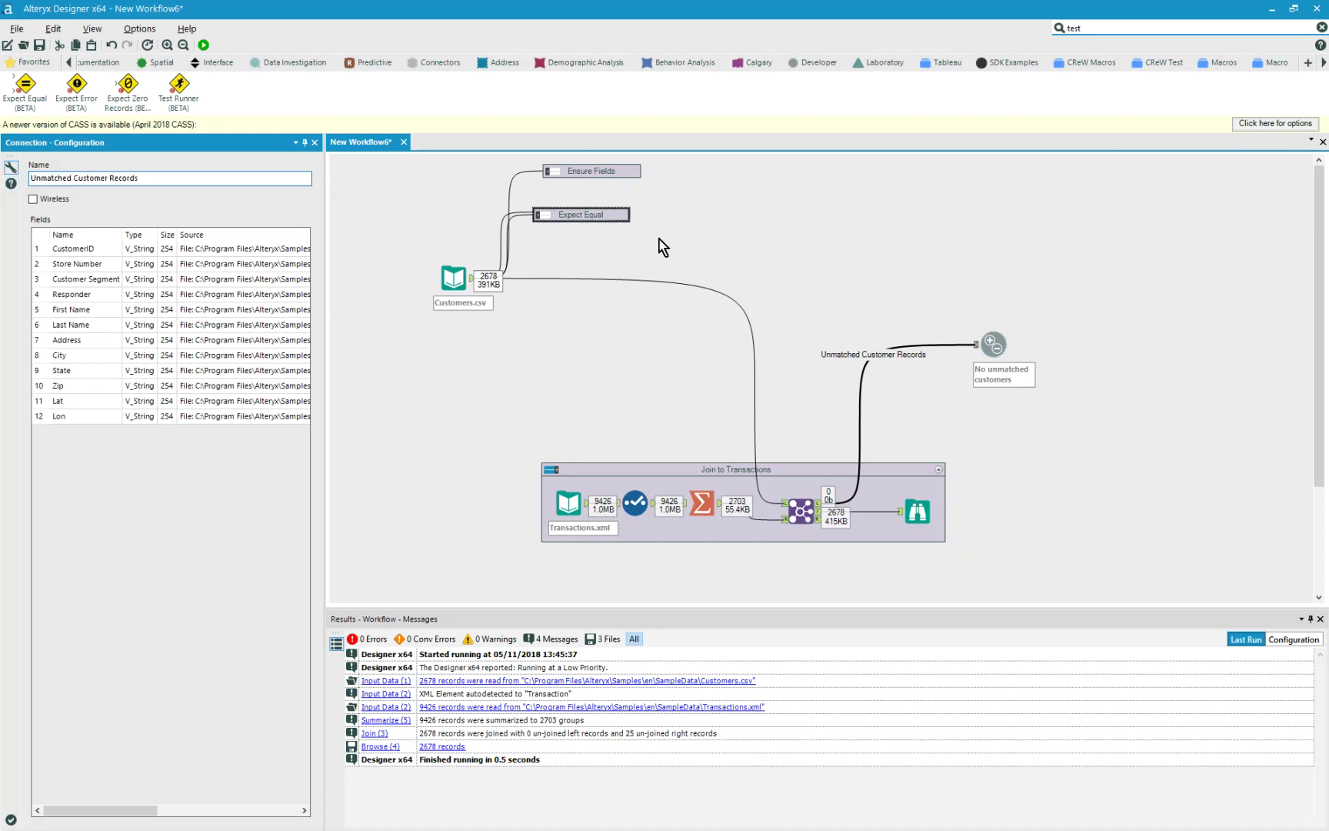
# Step: Reopen the No unmatched customers test to review its input connection and test value
pyautogui.click(988, 340)
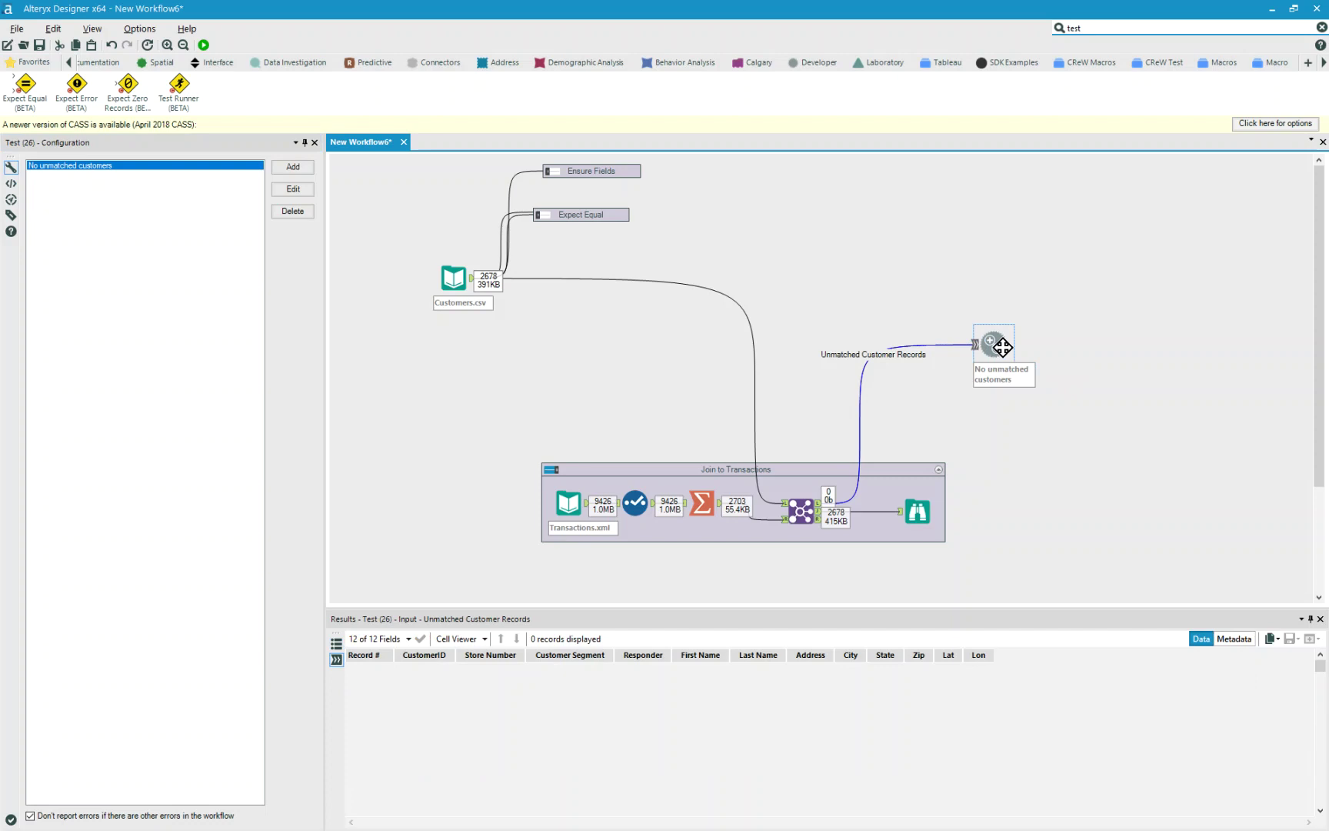
pyautogui.click(104, 164)
pyautogui.doubleClick(104, 163)
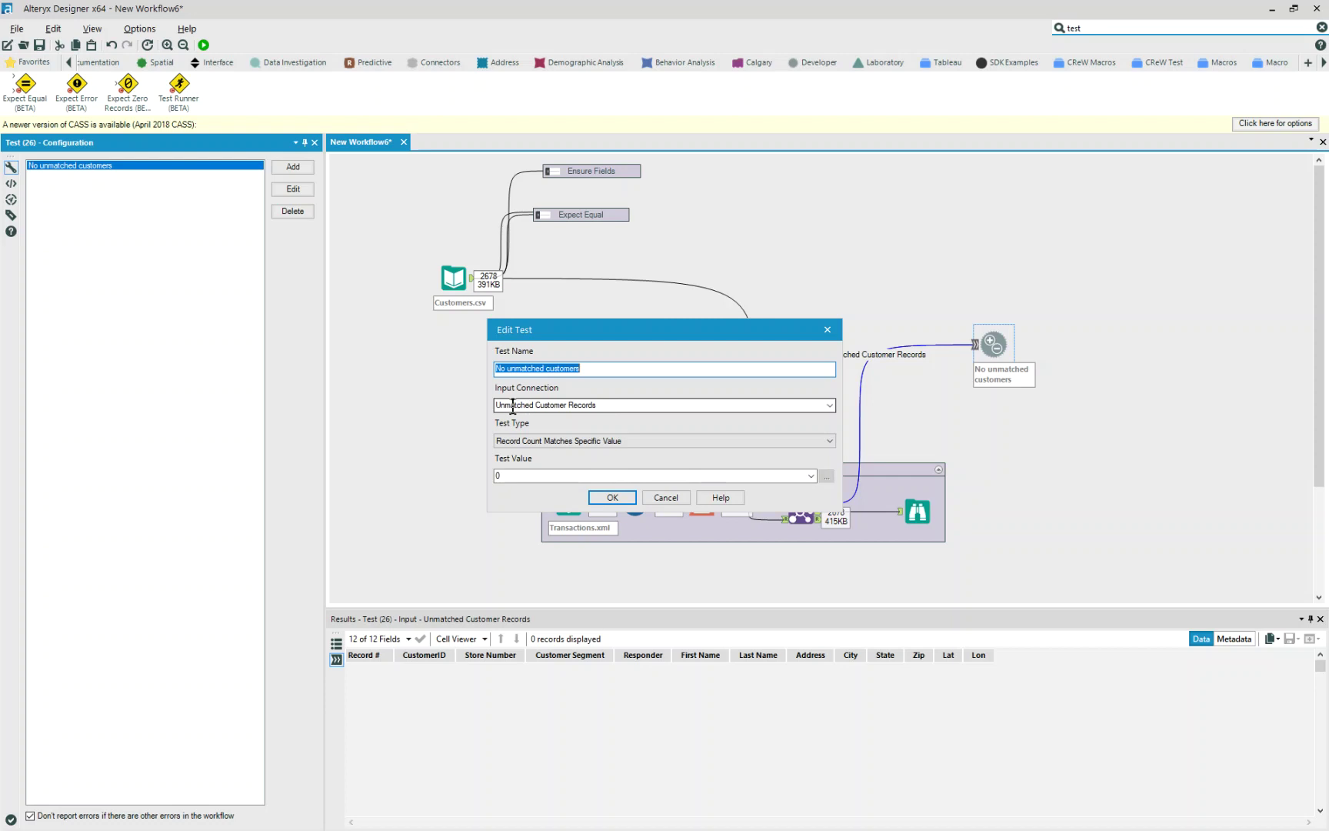
pyautogui.click(499, 476)
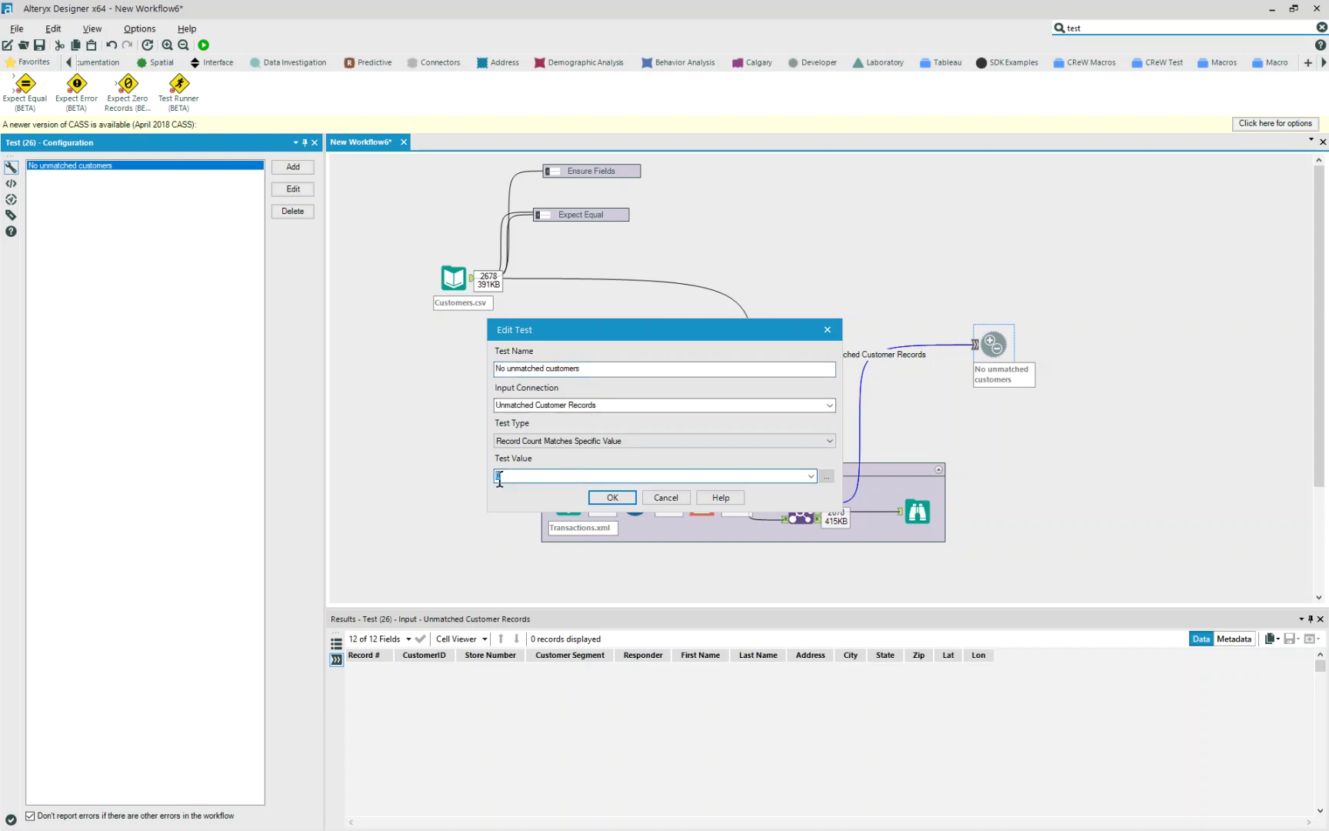
pyautogui.click(612, 498)
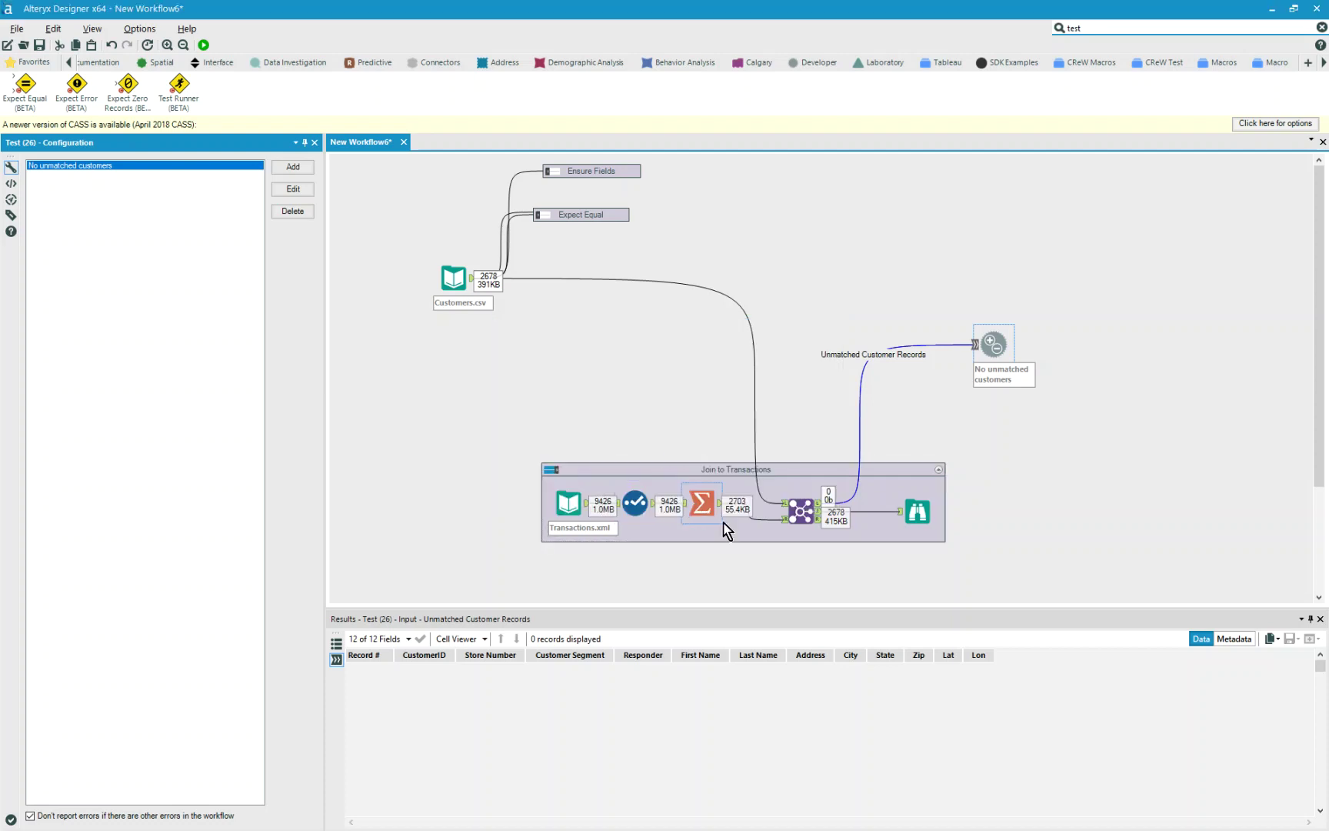
# Step: Insert a Sample tool between Summarize and Join, set to the first 10 records, and run the workflow
pyautogui.click(34, 62)
pyautogui.moveTo(439, 85); pyautogui.dragTo(747, 520)
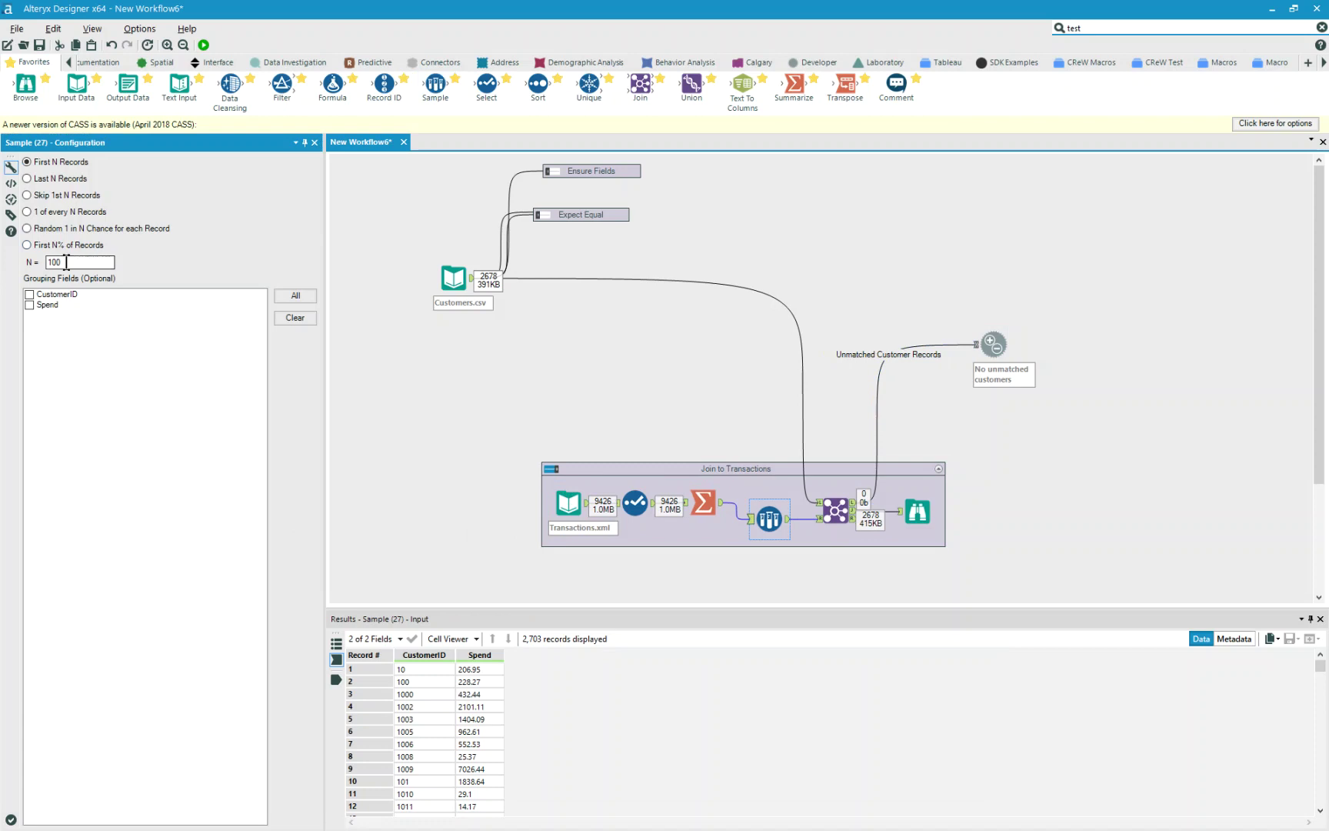
pyautogui.click(57, 262)
pyautogui.click(205, 46)
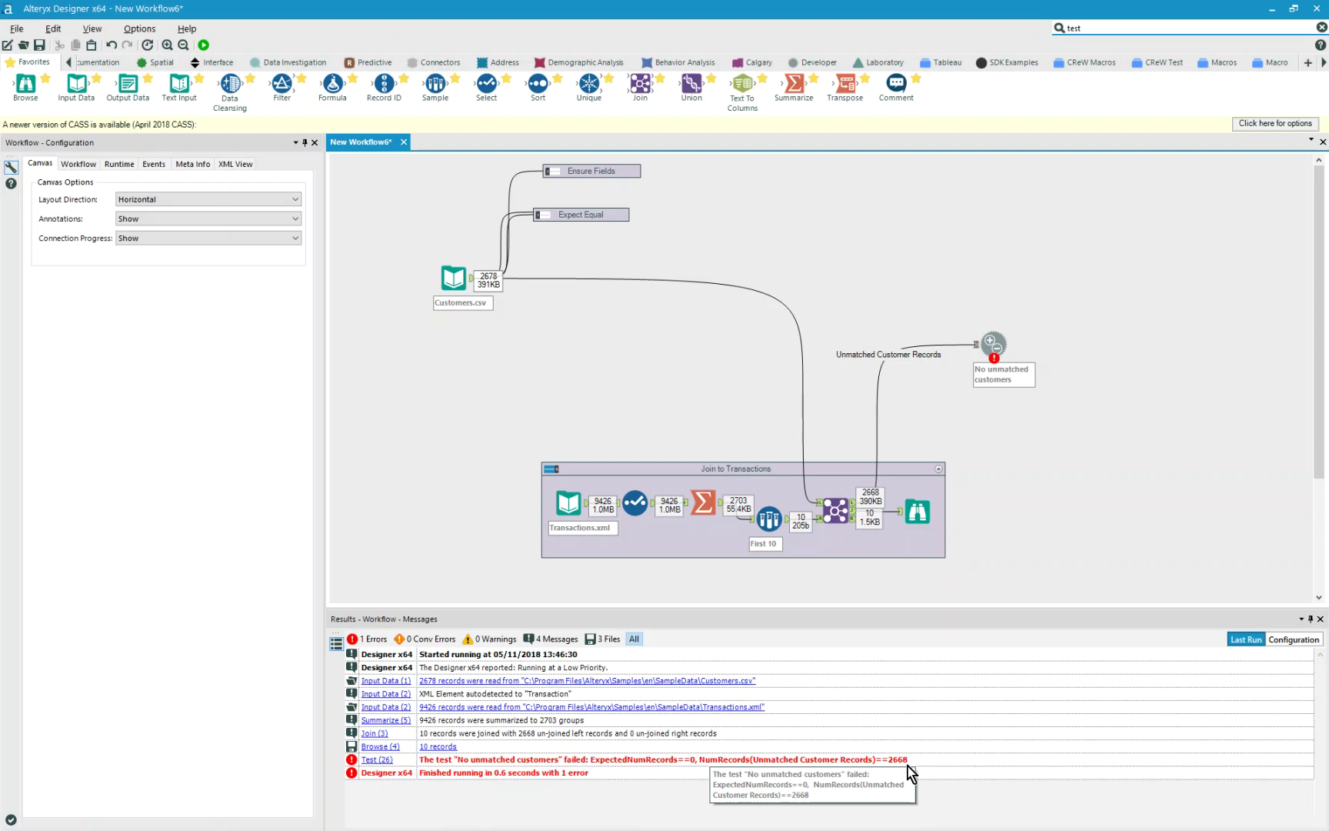
# Step: Change the Sample tool to skip the first 10 records and run the workflow
pyautogui.click(770, 512)
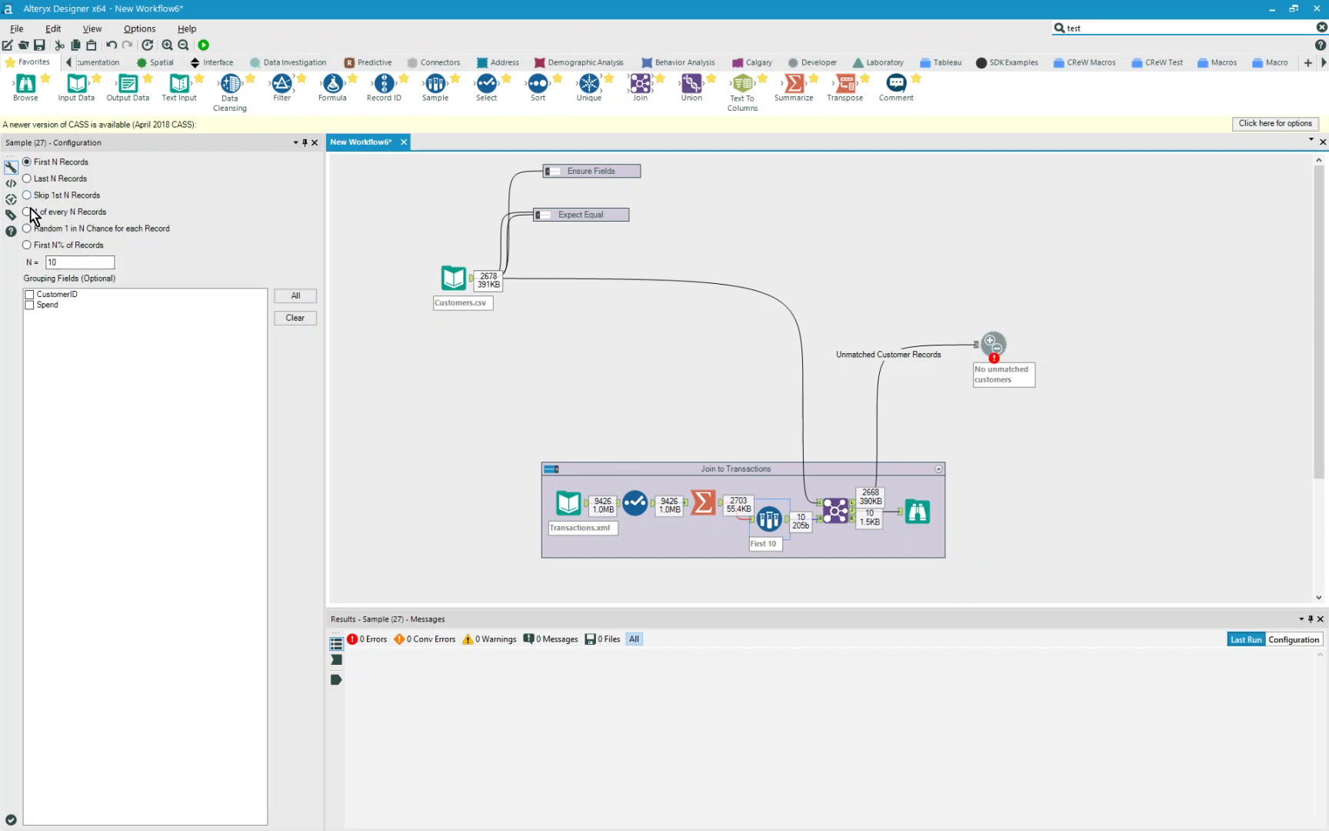
pyautogui.click(27, 196)
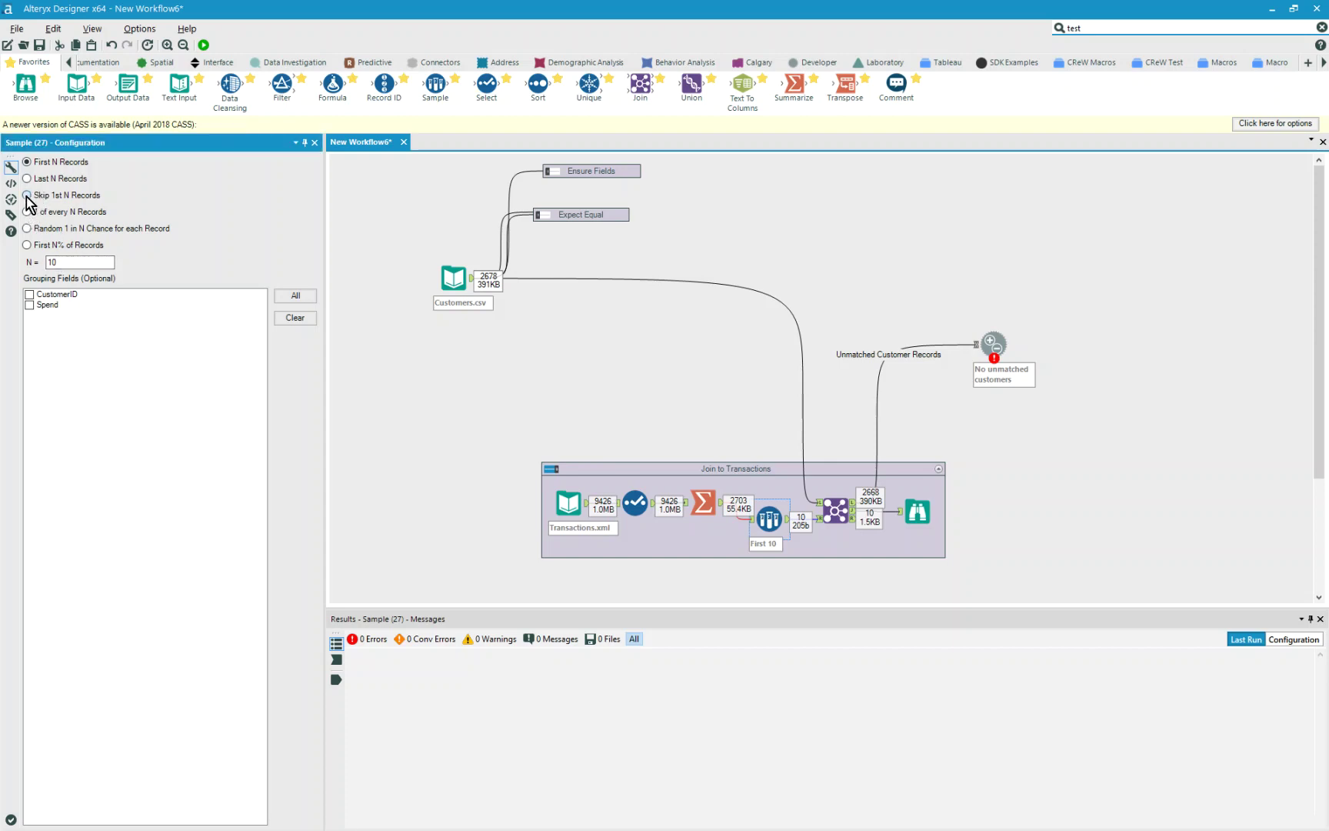
pyautogui.click(201, 45)
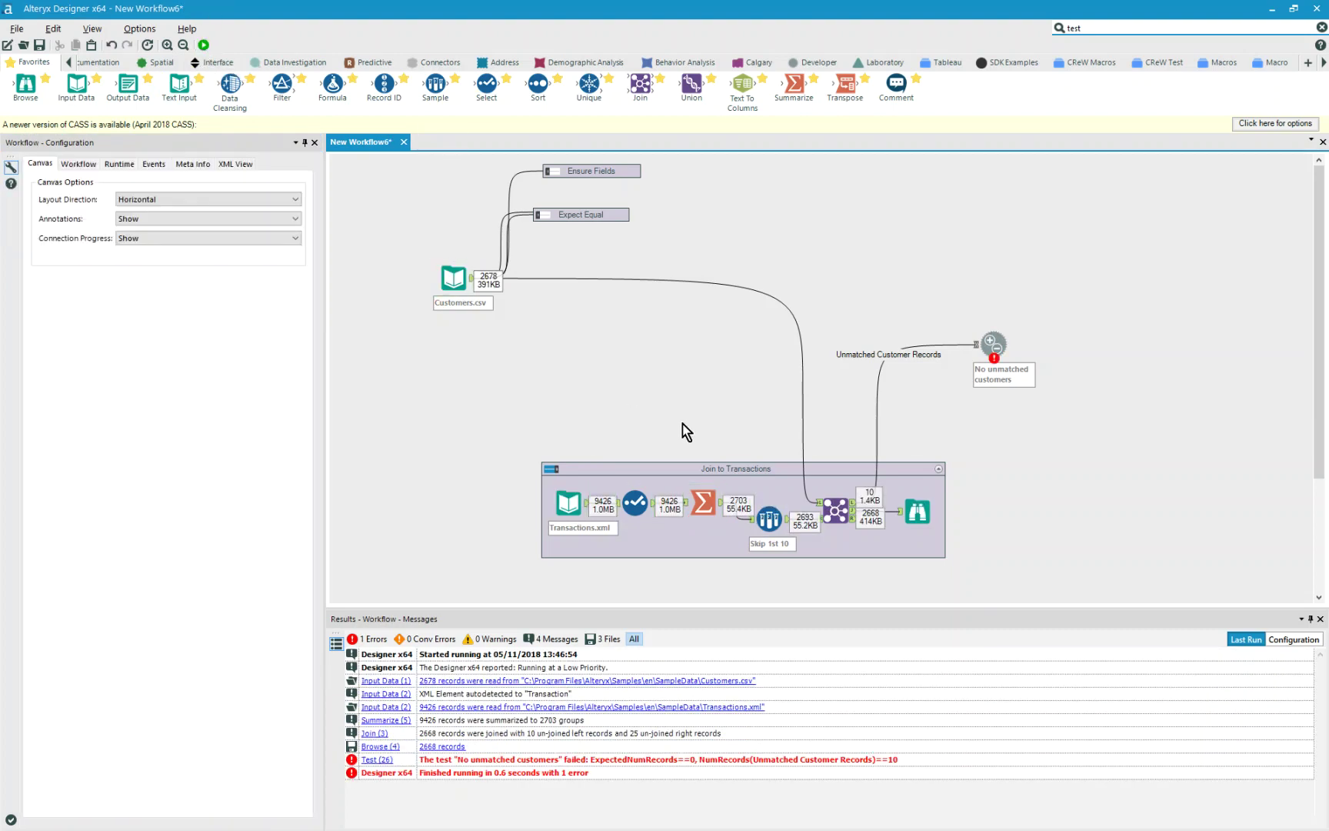
# Step: Move the Test tool farther away from the Join to Transactions container
pyautogui.click(862, 466)
pyautogui.click(872, 456)
pyautogui.moveTo(998, 343)
pyautogui.moveTo(998, 343); pyautogui.dragTo(1045, 337)
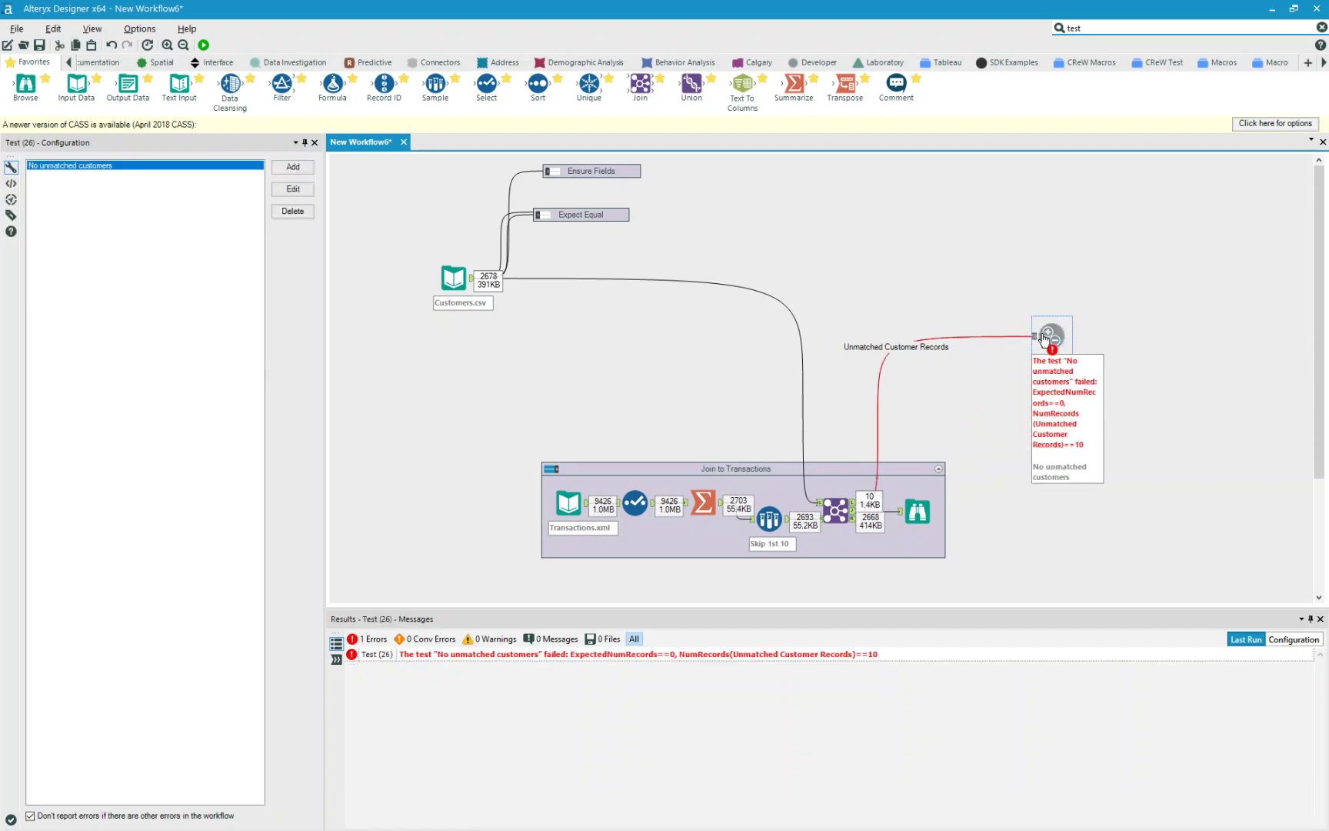
# Step: Delete the Sample tool and connect around it so Summarize feeds the Join directly
pyautogui.click(770, 519)
pyautogui.rightClick(770, 517)
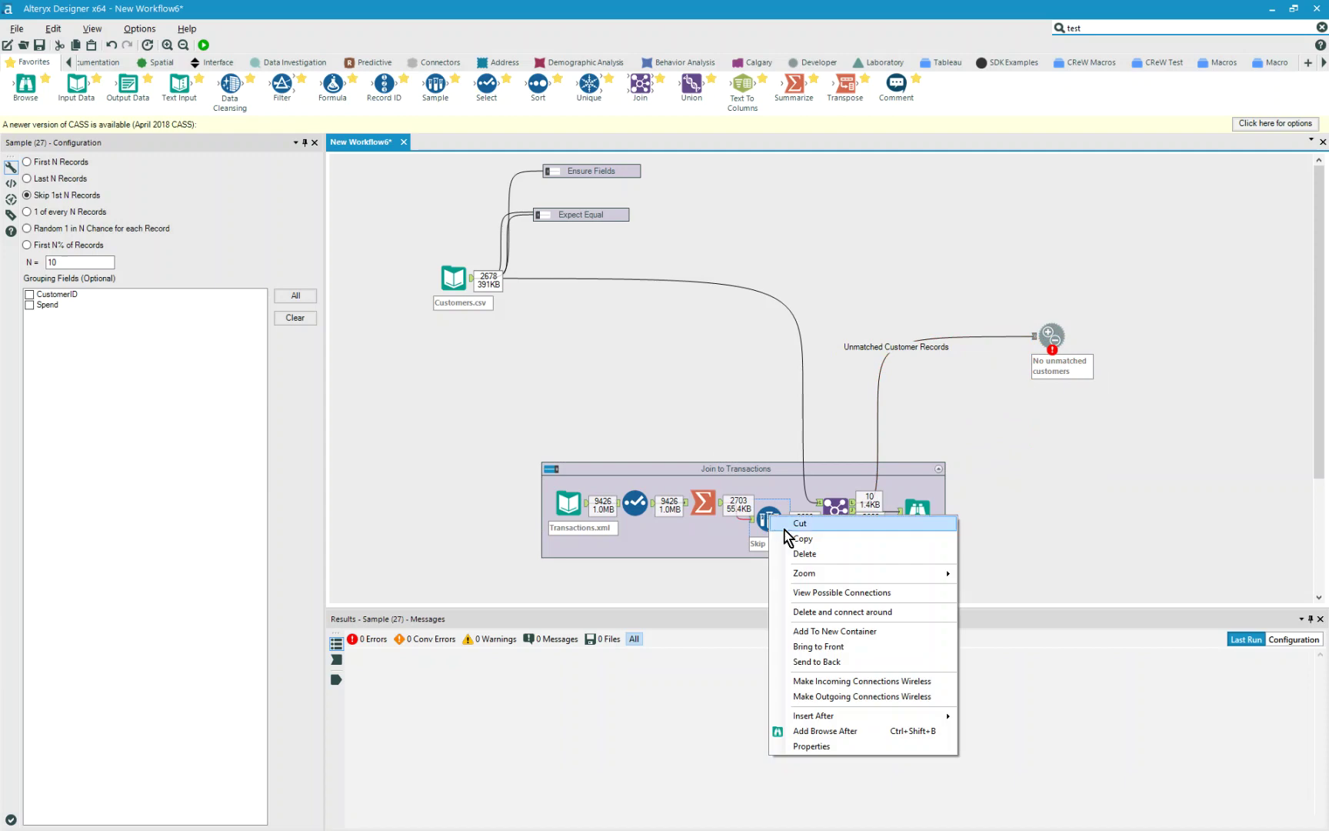
pyautogui.click(814, 613)
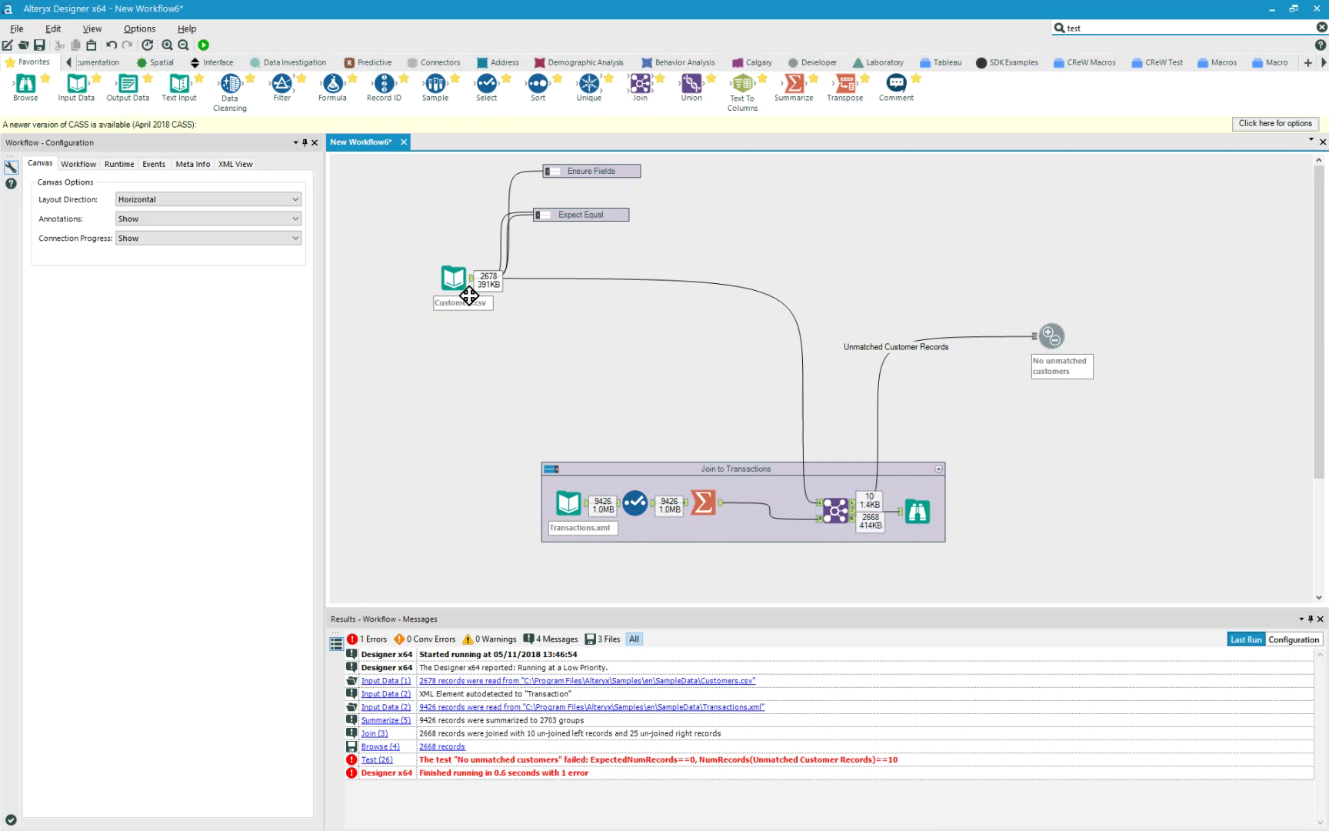
# Step: Connect the Customers.csv input to the Test tool and name the connection Cust (JOIN INPUT)
pyautogui.moveTo(472, 278); pyautogui.dragTo(1048, 337)
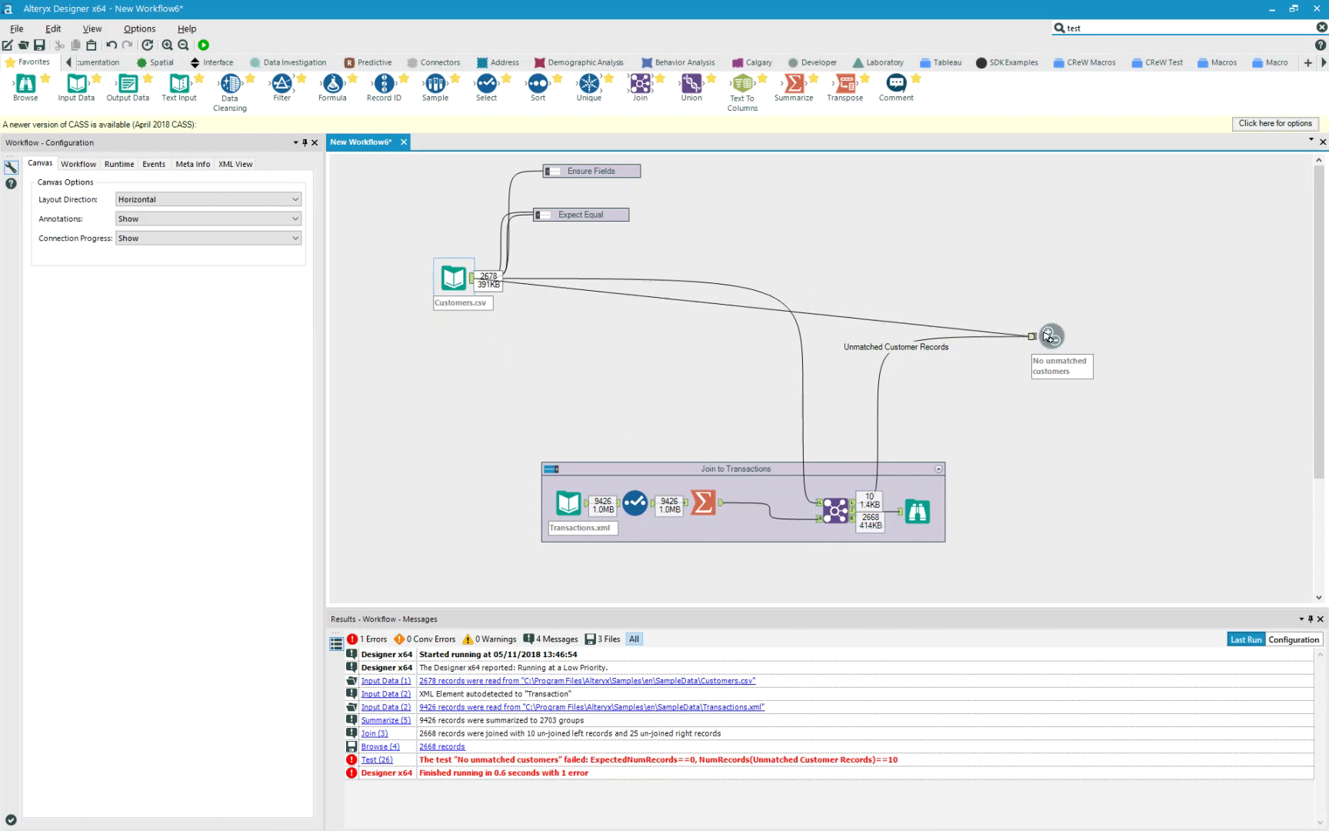
pyautogui.click(829, 284)
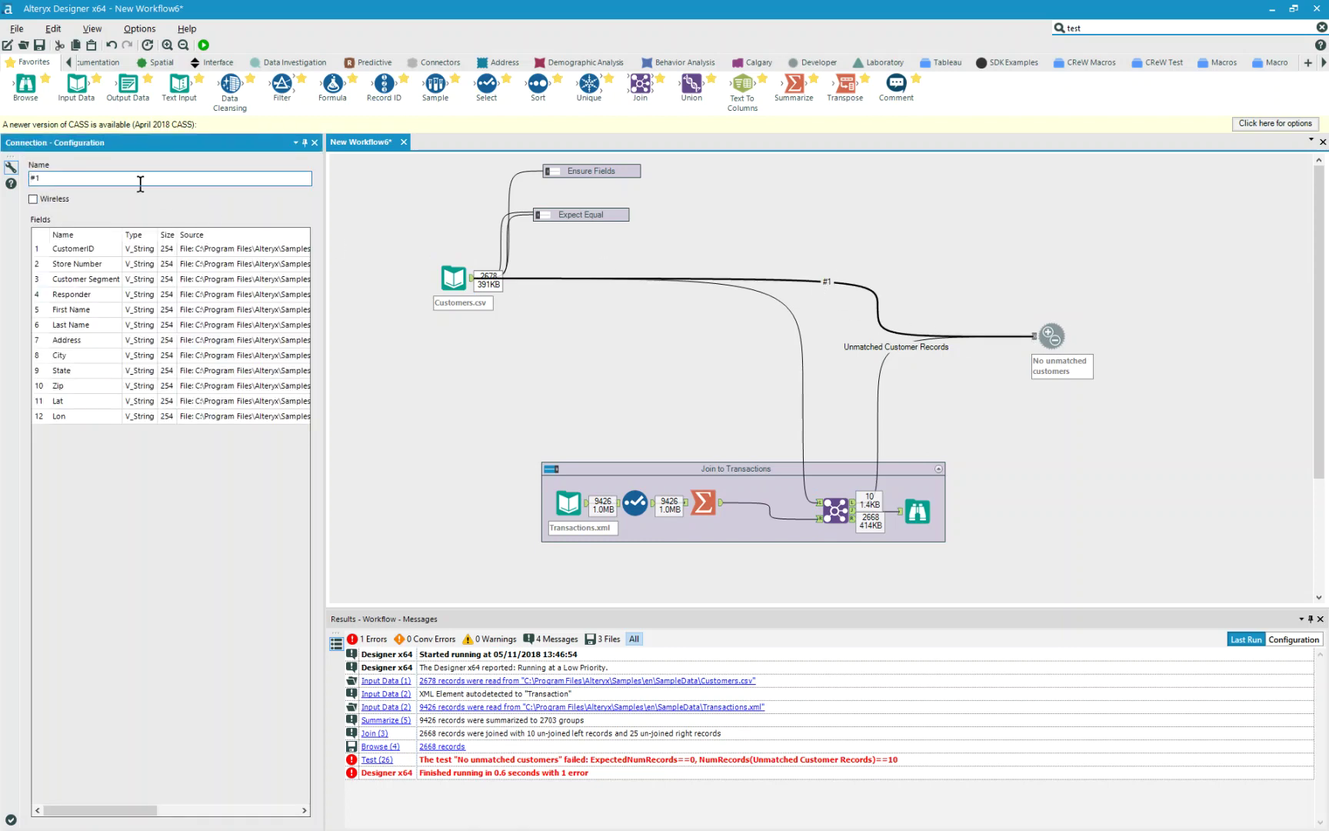
pyautogui.doubleClick(101, 178)
pyautogui.write('Cust (JOIN INPUT)')
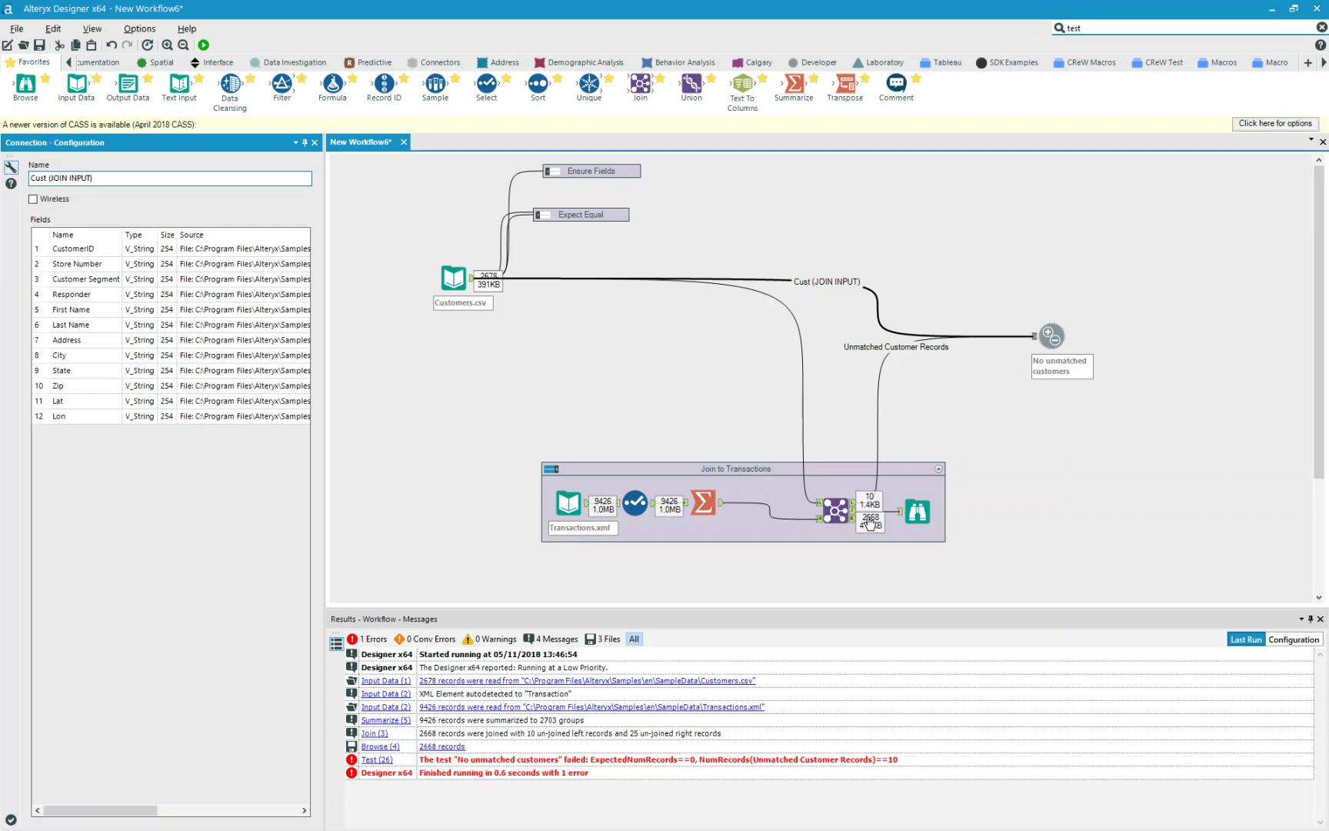
# Step: Connect the Join's matched output to the Test tool and move the Test tool higher on the canvas
pyautogui.moveTo(854, 510); pyautogui.dragTo(1040, 353)
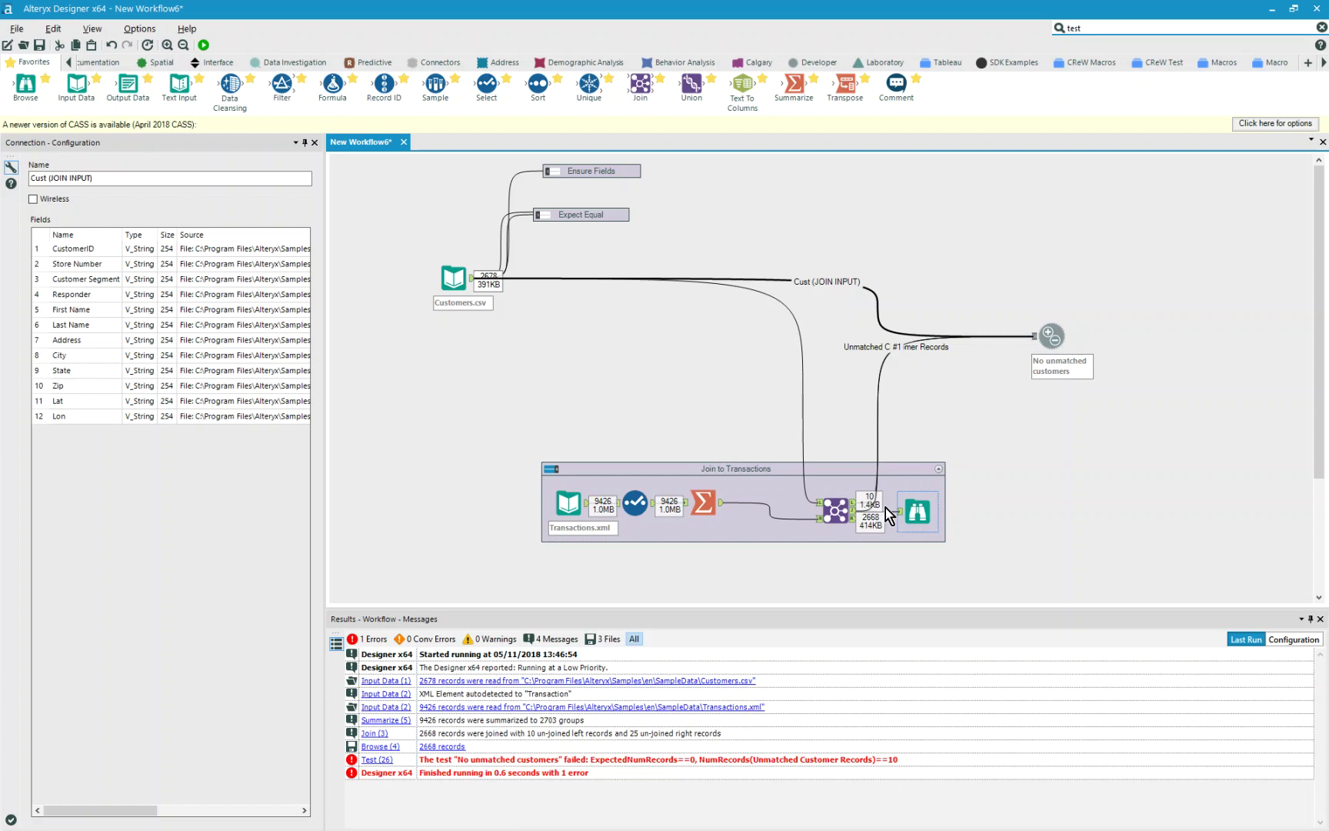
pyautogui.click(900, 353)
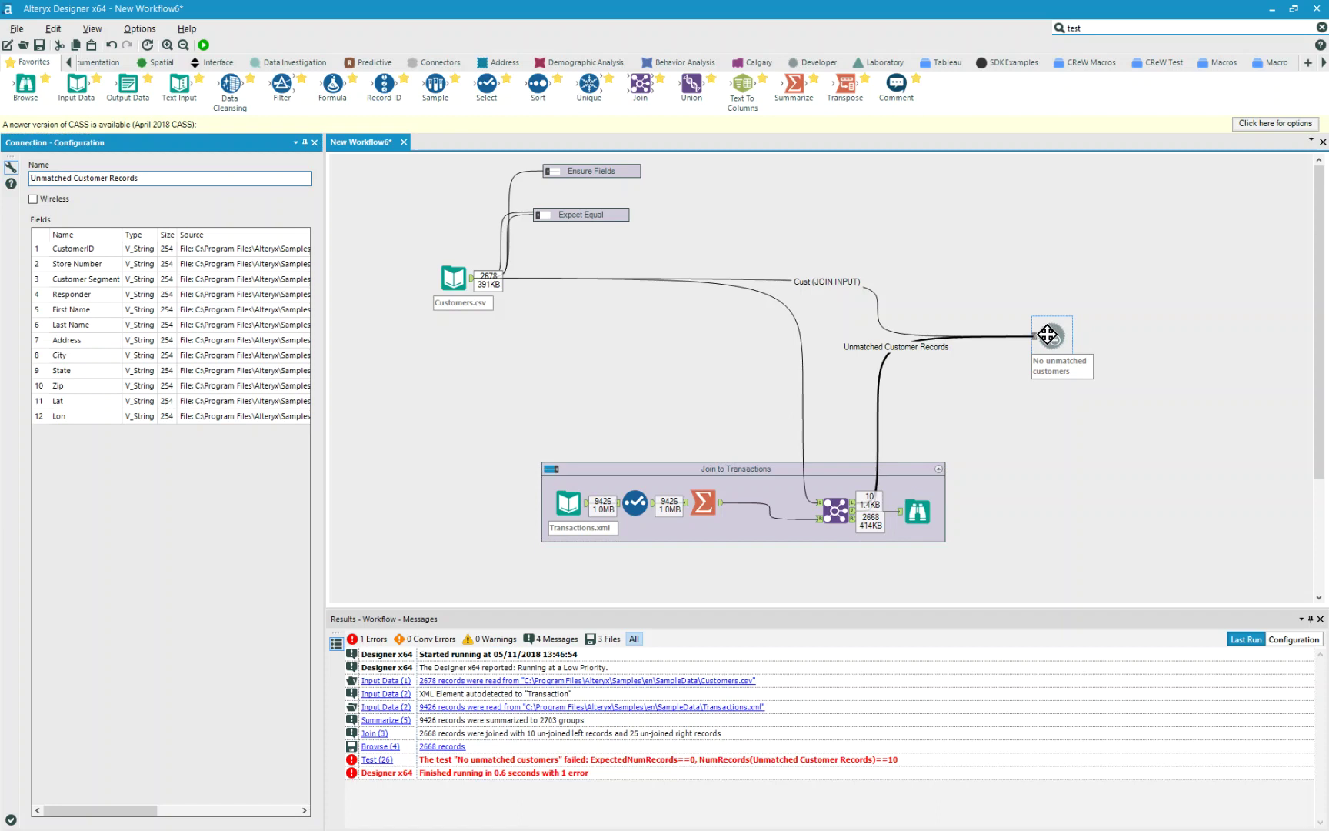
pyautogui.moveTo(1052, 336); pyautogui.dragTo(1035, 261)
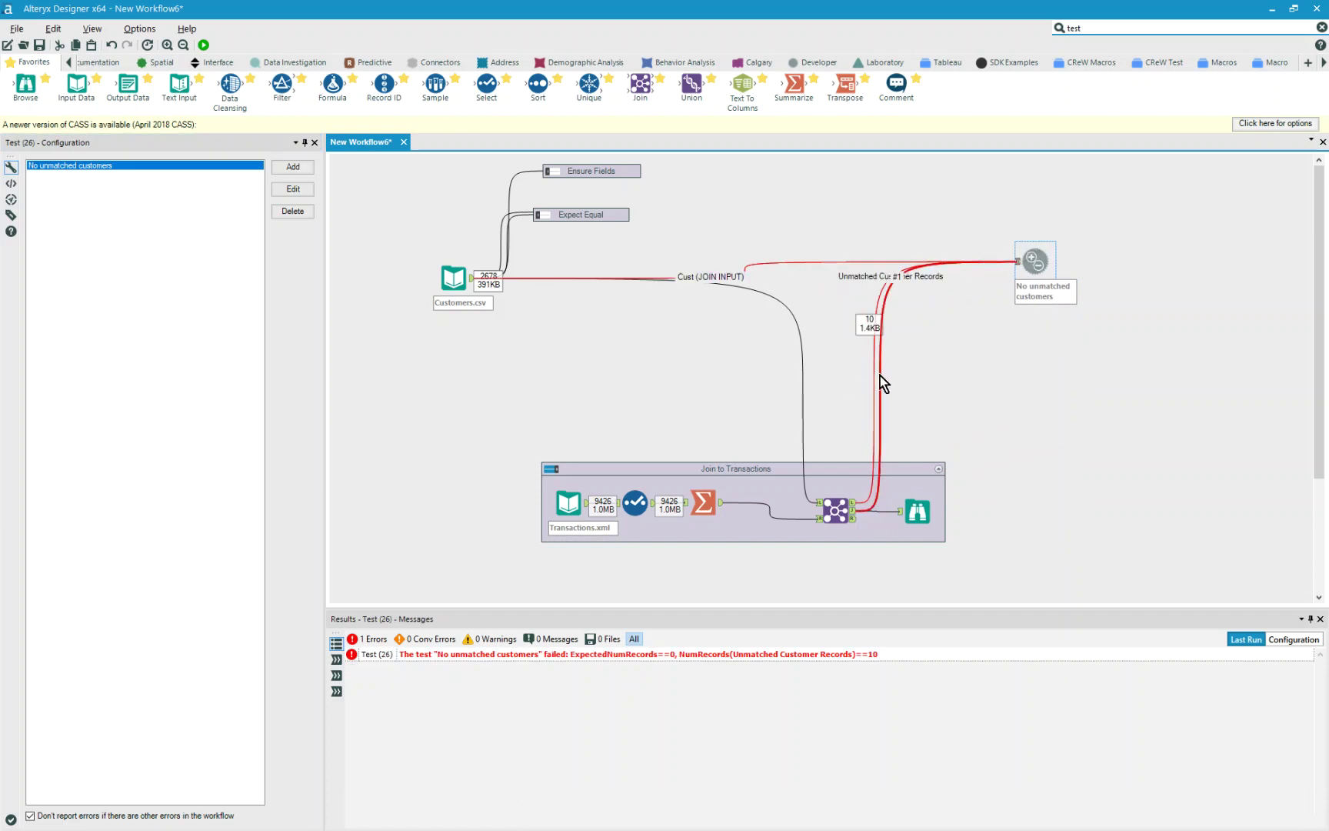
# Step: Name the Join's matched output connection Cust (JOIN OUTPUT) and move the Test tool slightly lower on the canvas
pyautogui.click(879, 458)
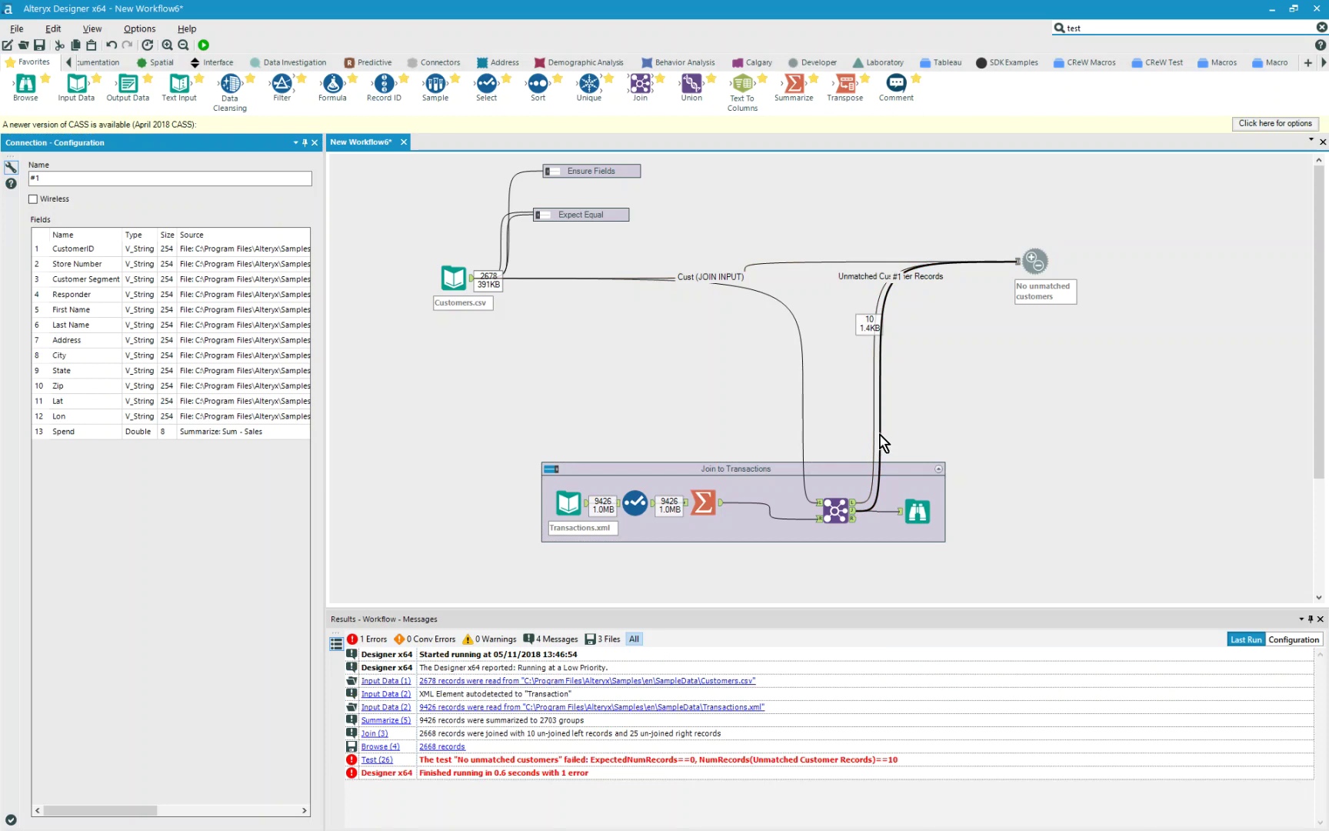
pyautogui.moveTo(53, 178); pyautogui.dragTo(28, 177)
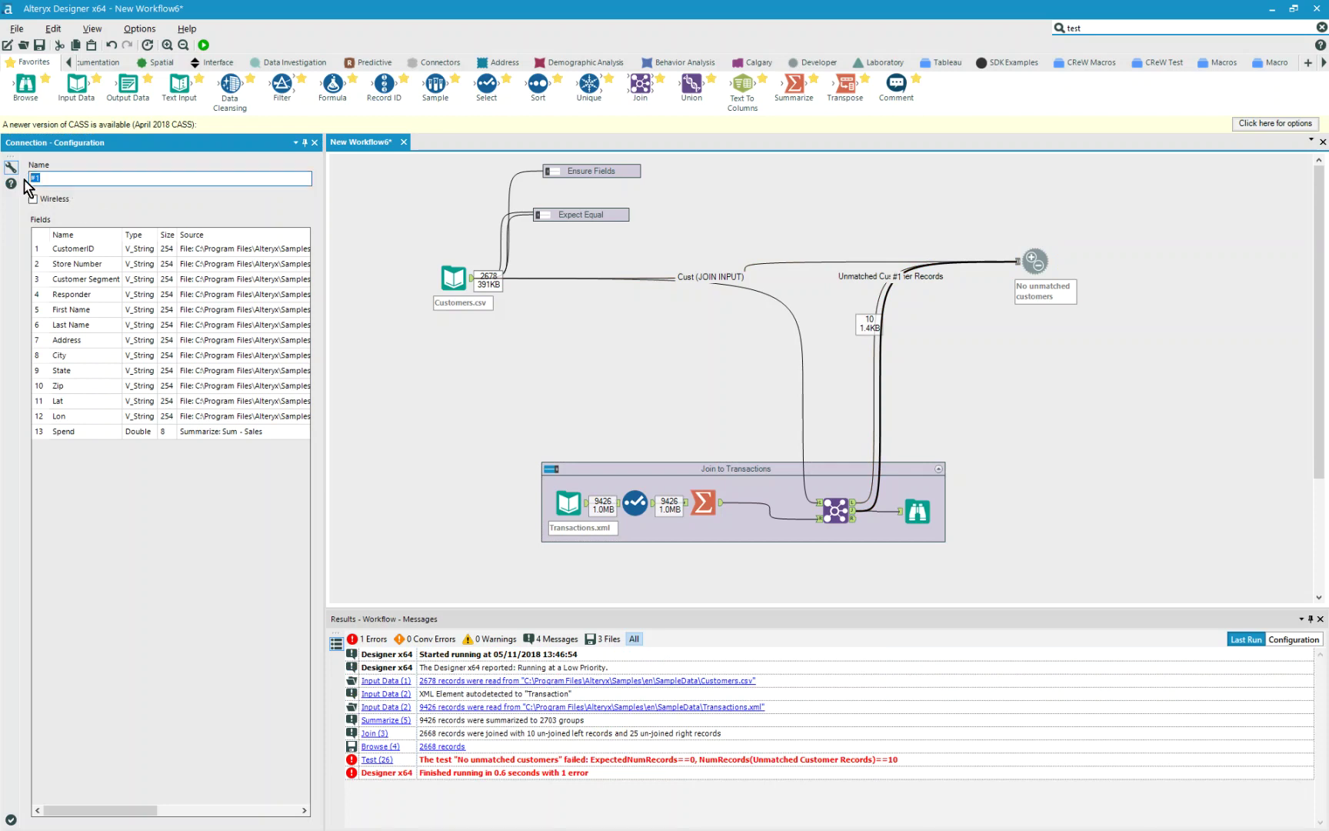
pyautogui.write('Cust (JOIN OUTPUT)')
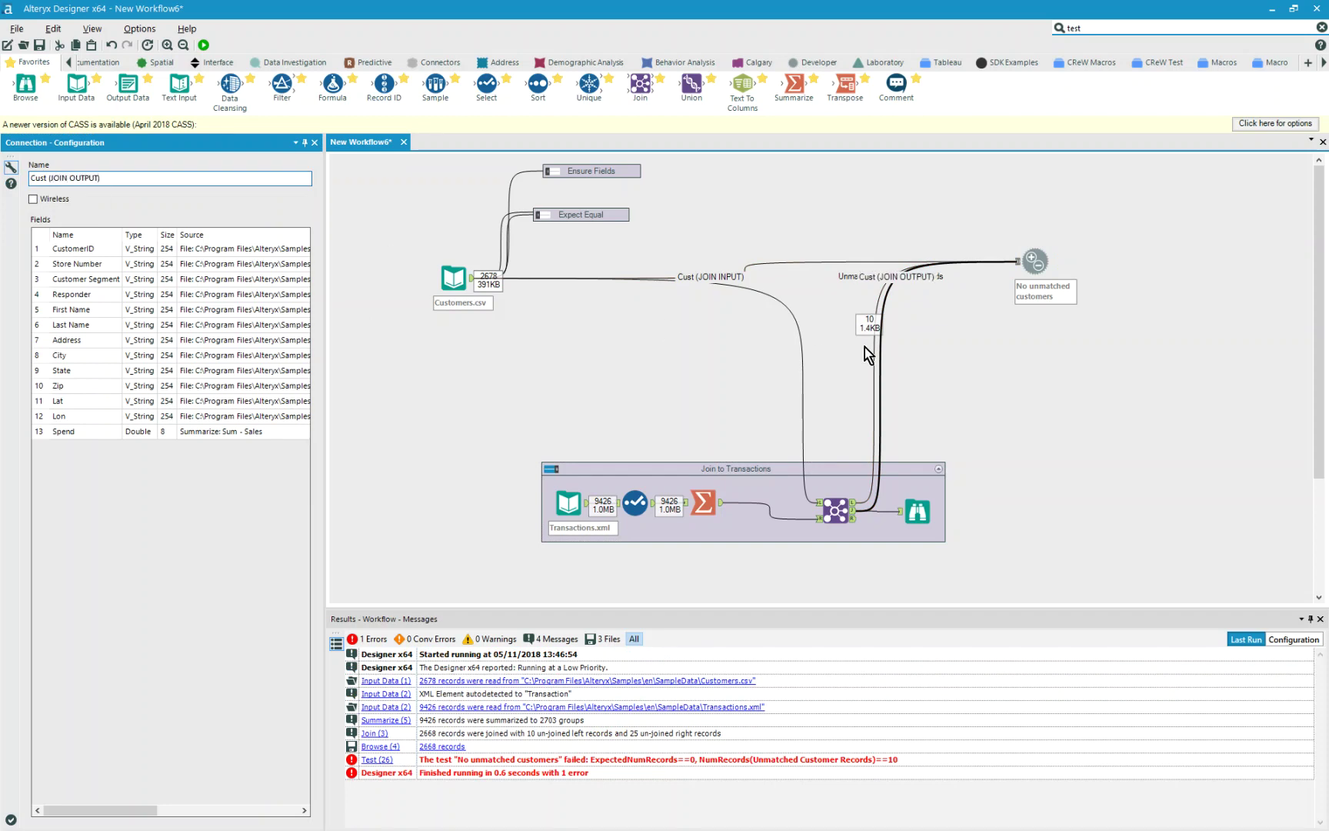
pyautogui.click(971, 361)
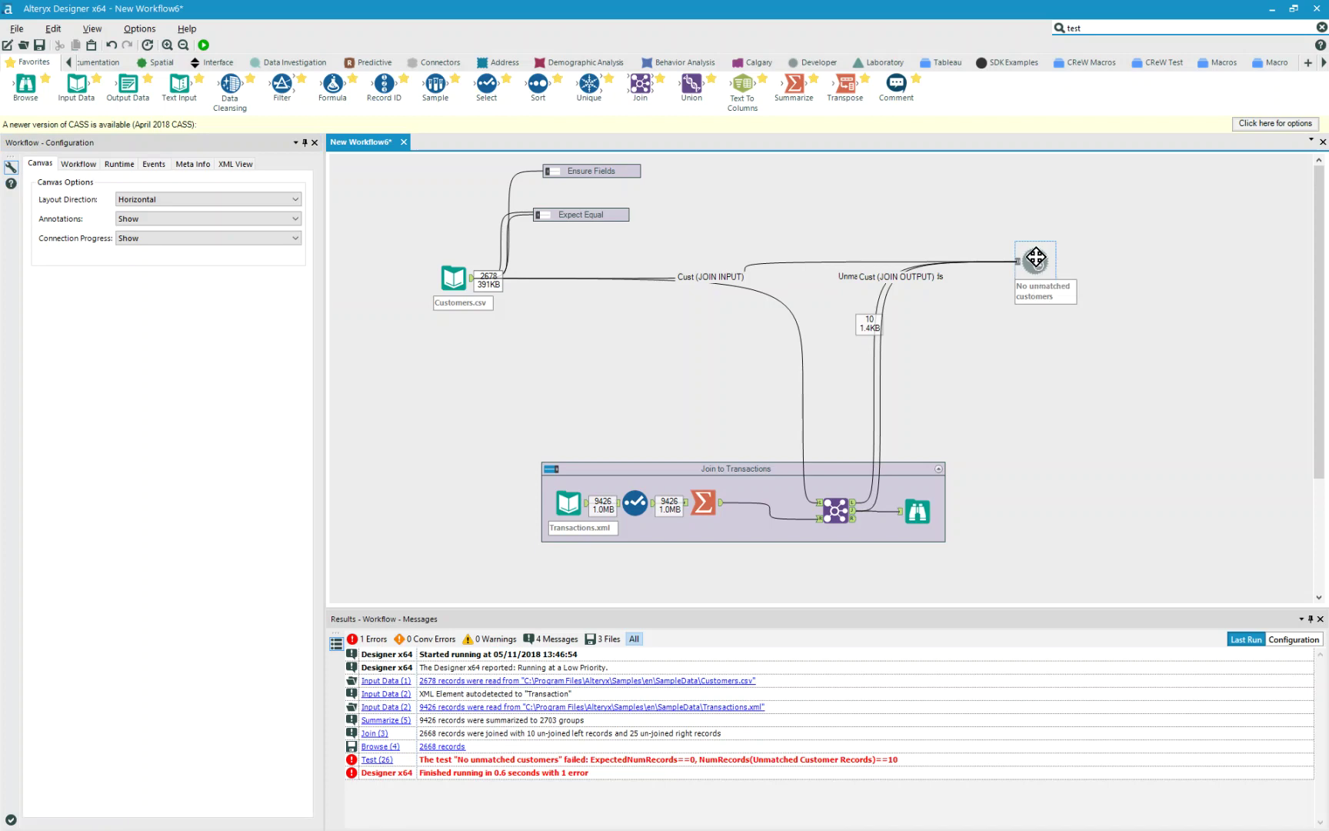
pyautogui.moveTo(1035, 258); pyautogui.dragTo(1051, 293)
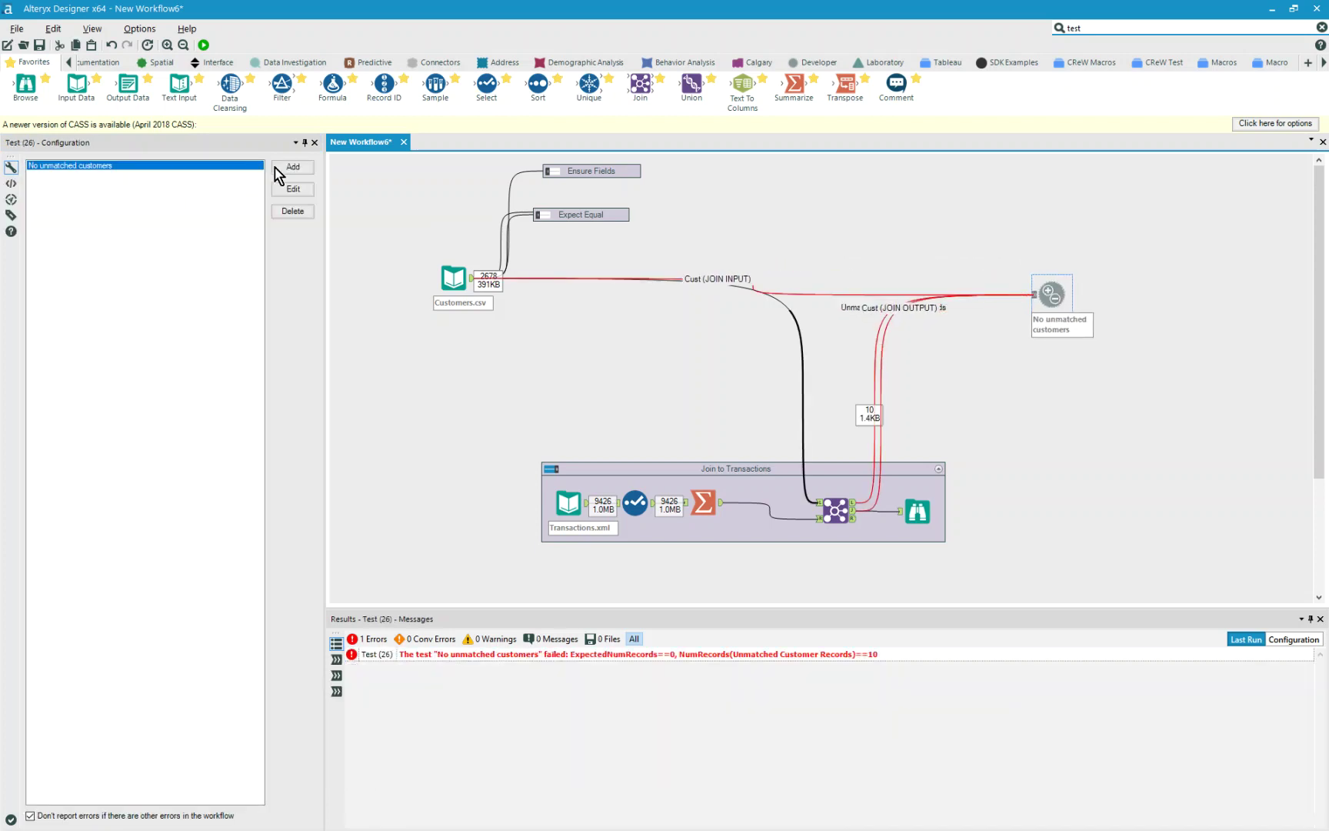
# Step: Add a test named Input to JOIN = Output from JOIN comparing record counts of Cust (JOIN INPUT) and Cust (JOIN OUTPUT), and run the workflow
pyautogui.click(297, 170)
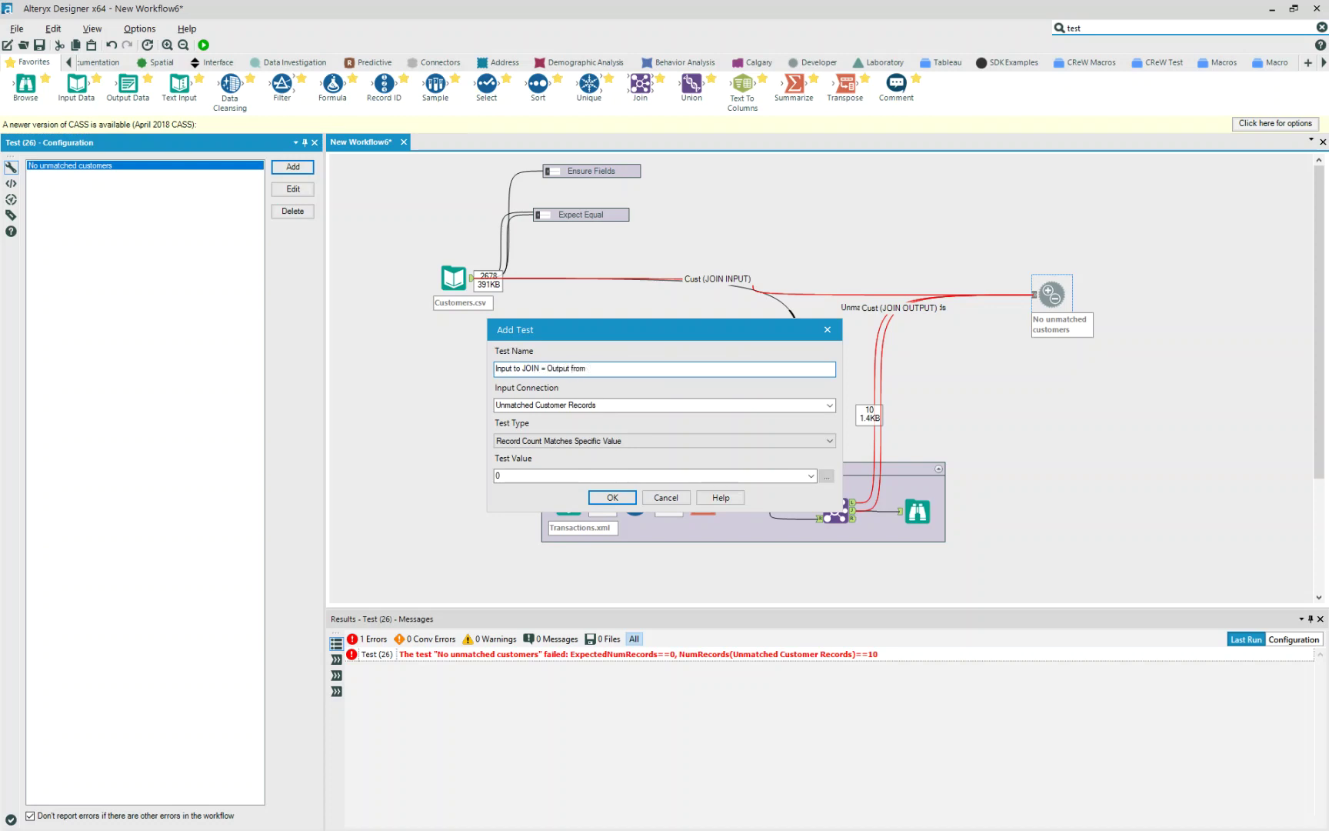
pyautogui.click(830, 406)
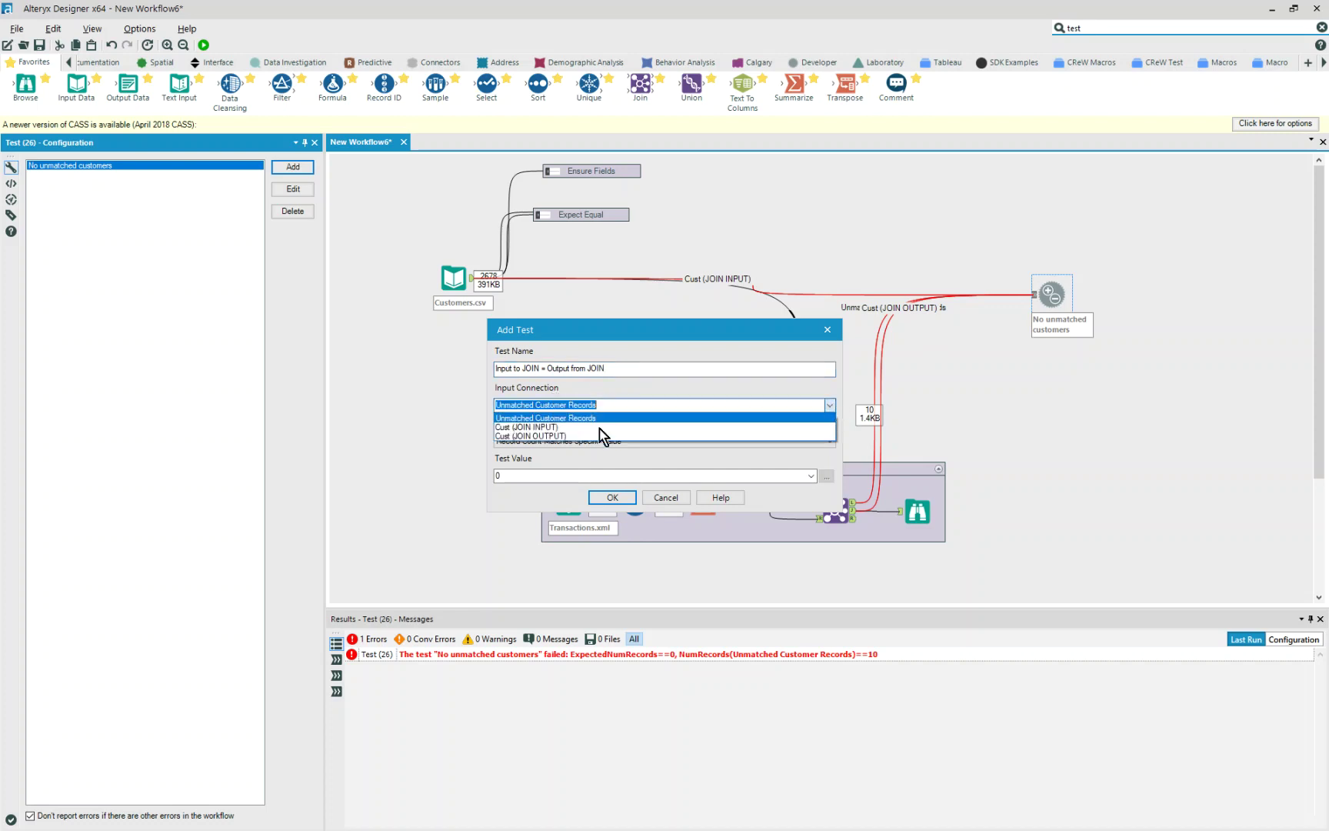
pyautogui.click(529, 427)
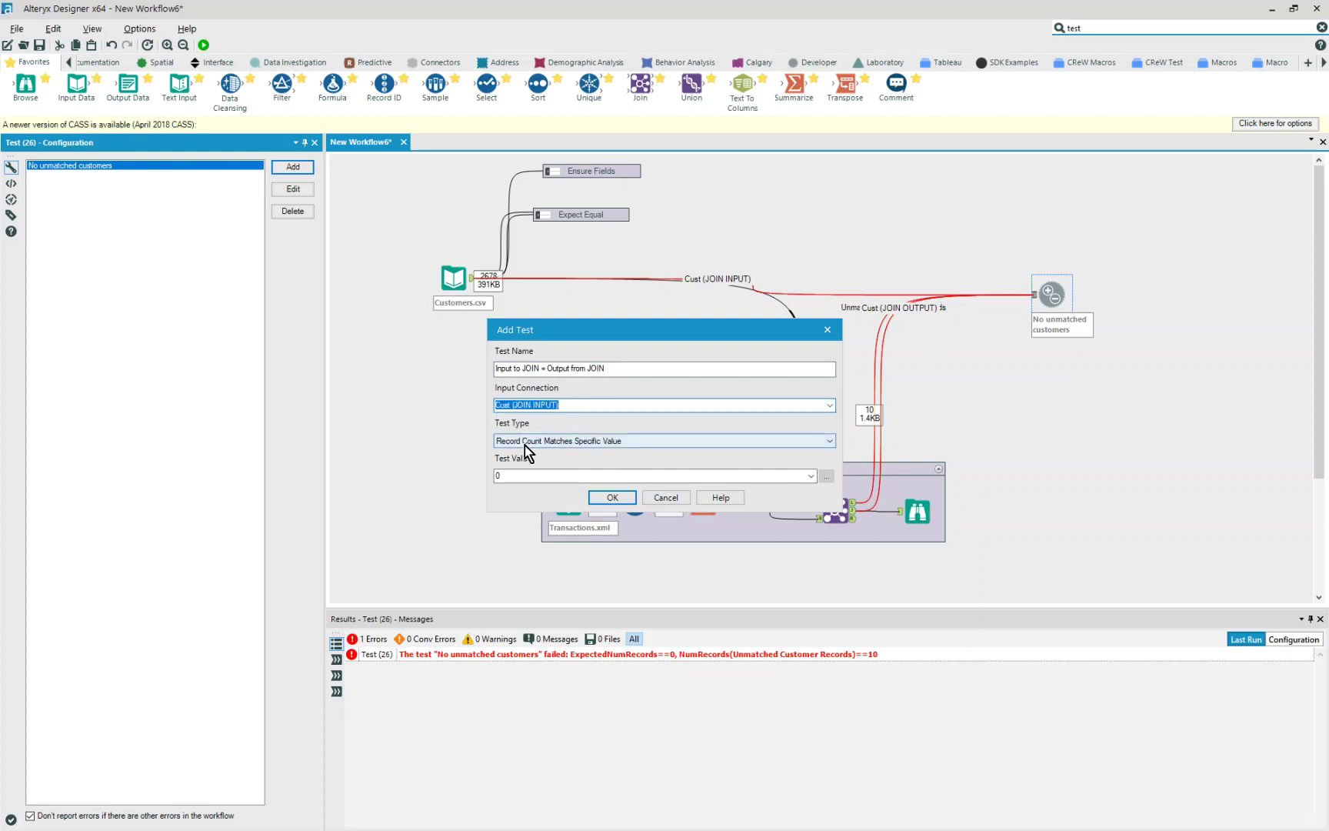
pyautogui.click(834, 446)
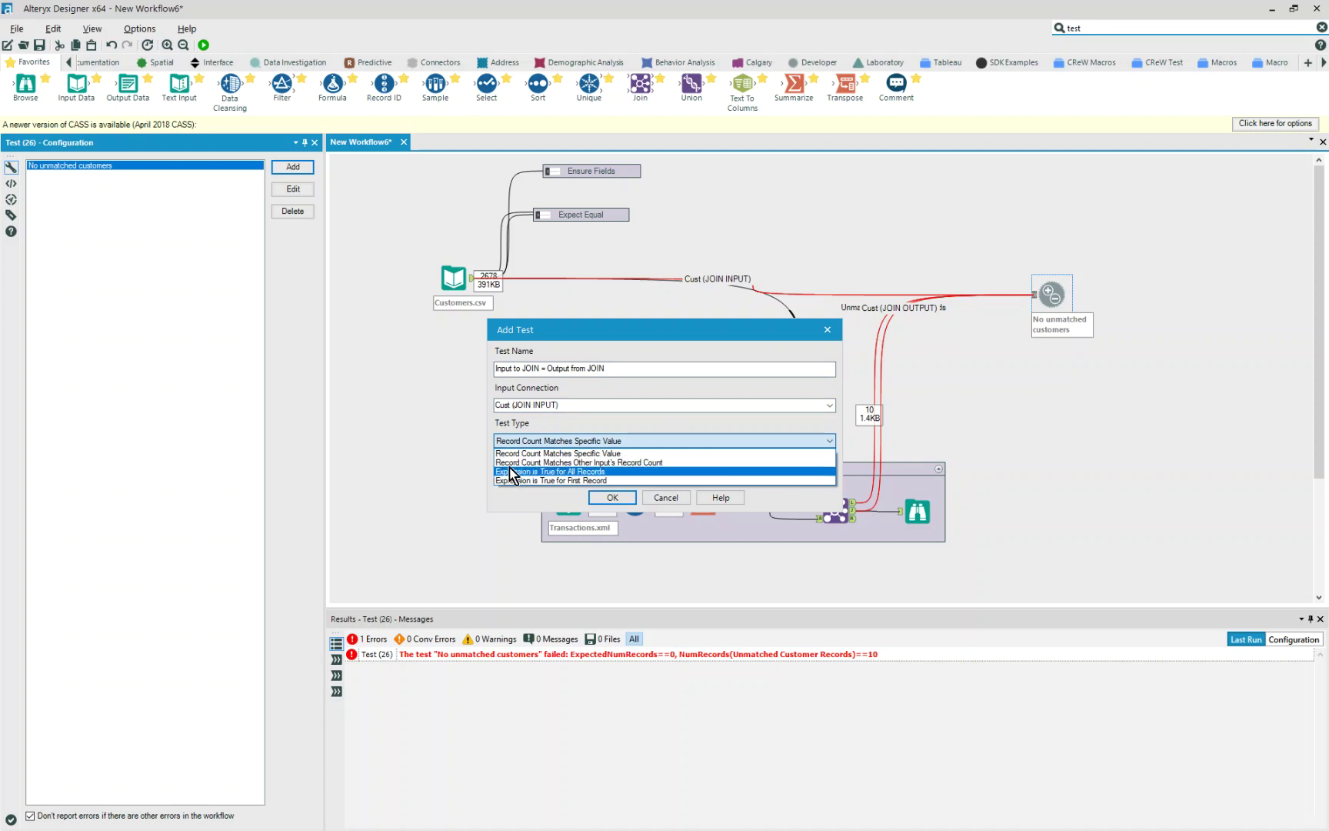
pyautogui.click(644, 463)
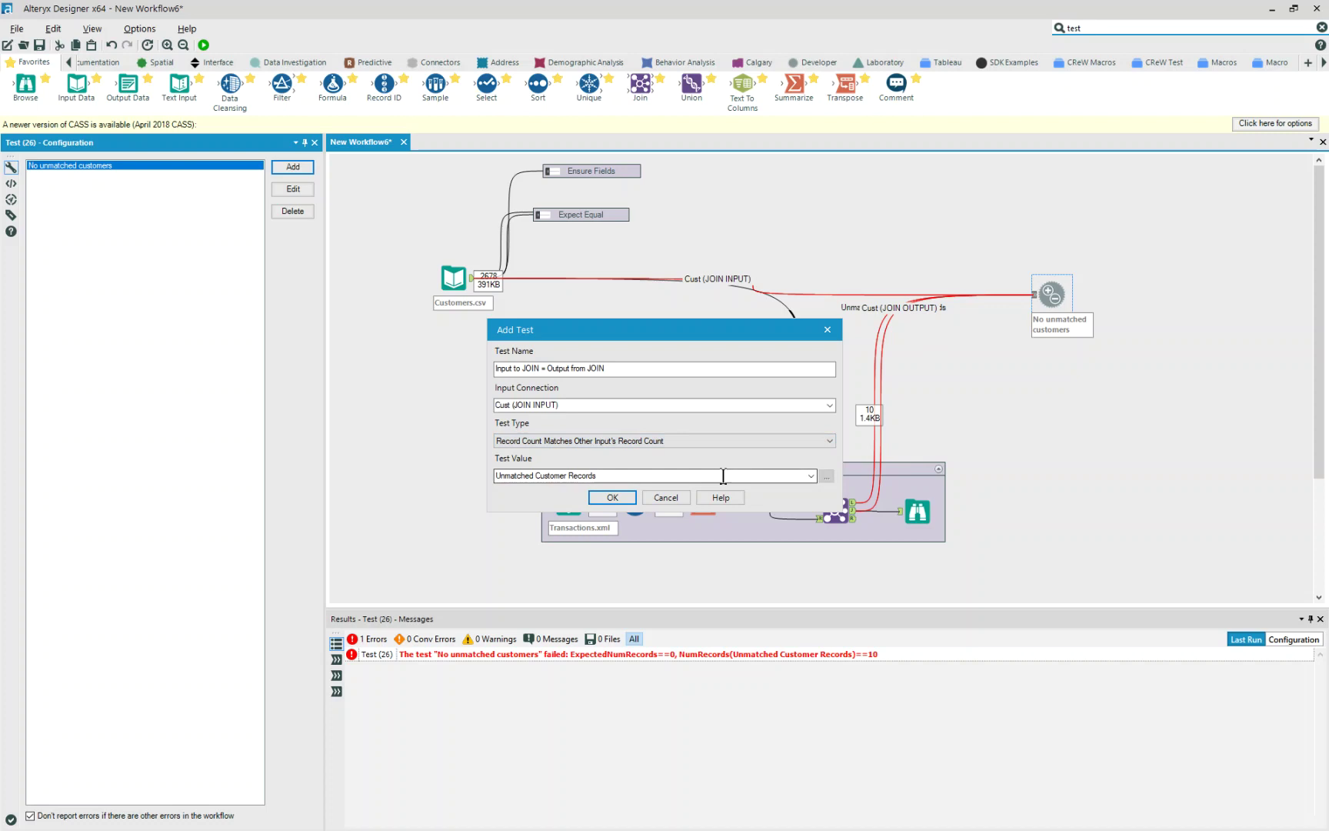
pyautogui.click(811, 476)
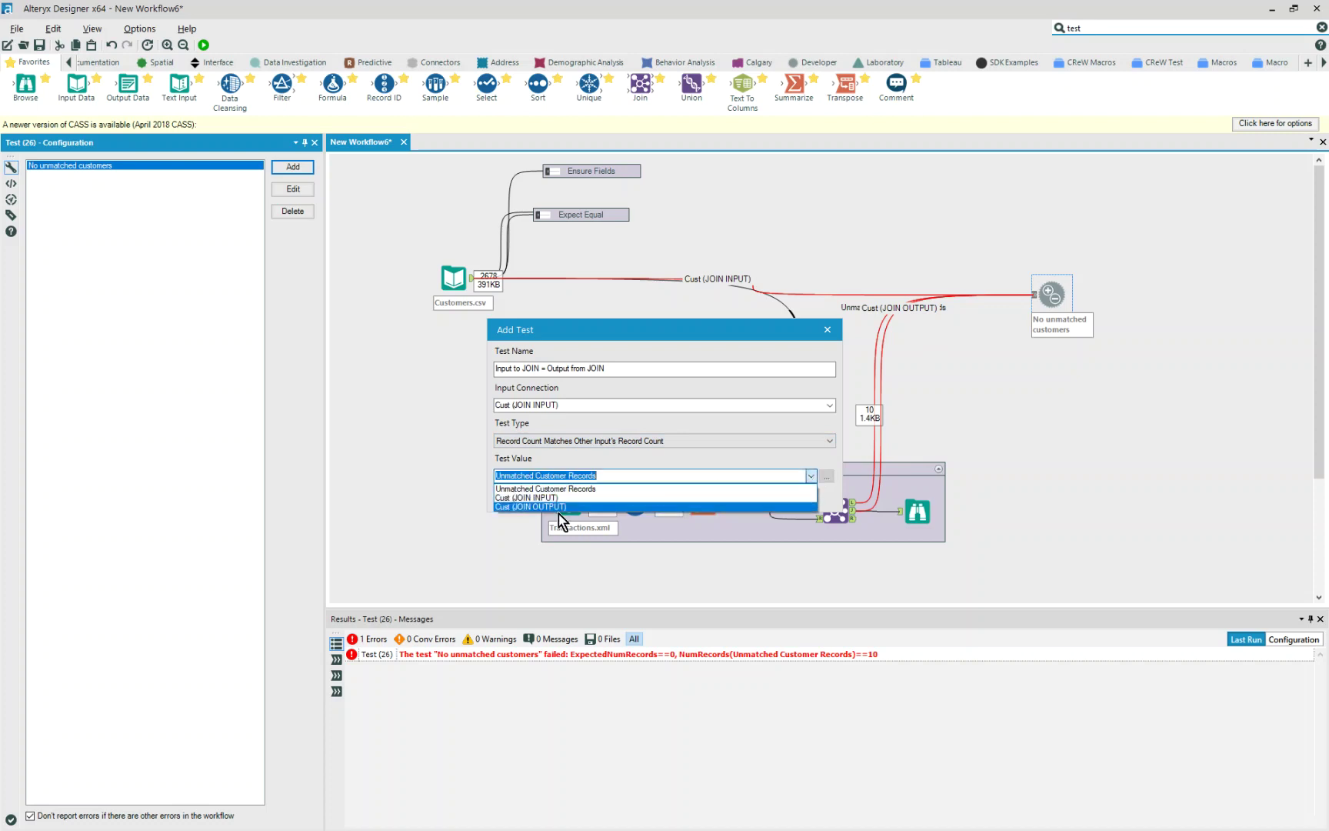
pyautogui.click(559, 509)
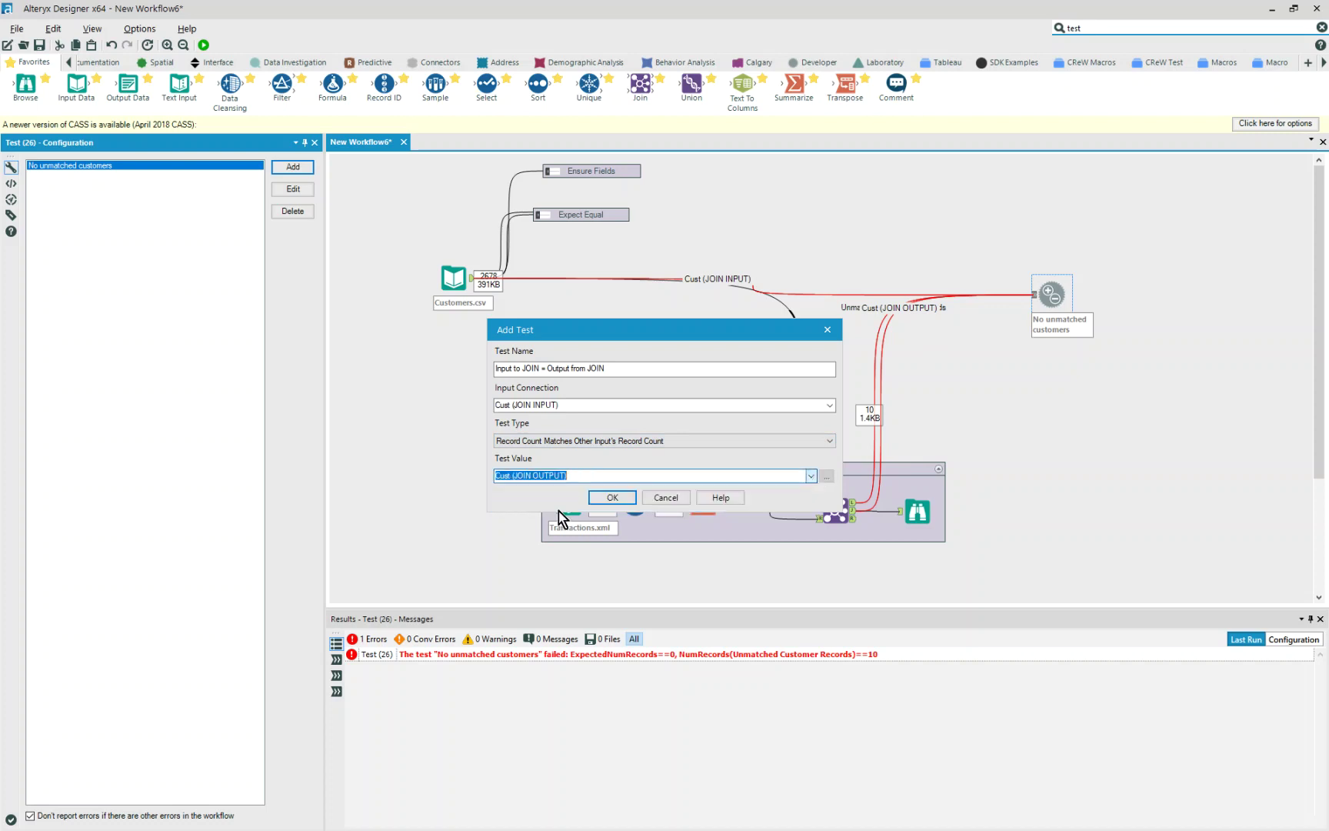
pyautogui.click(622, 495)
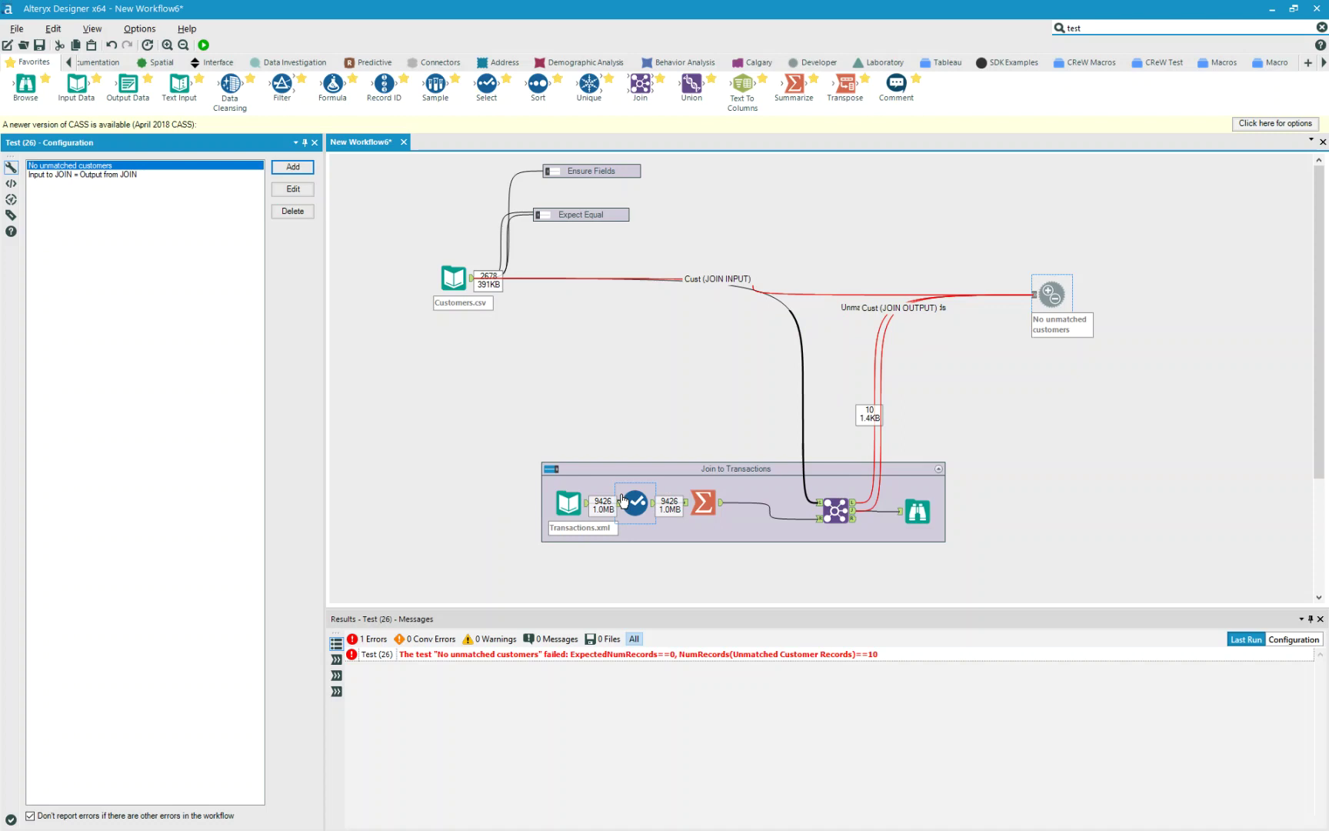
pyautogui.click(205, 46)
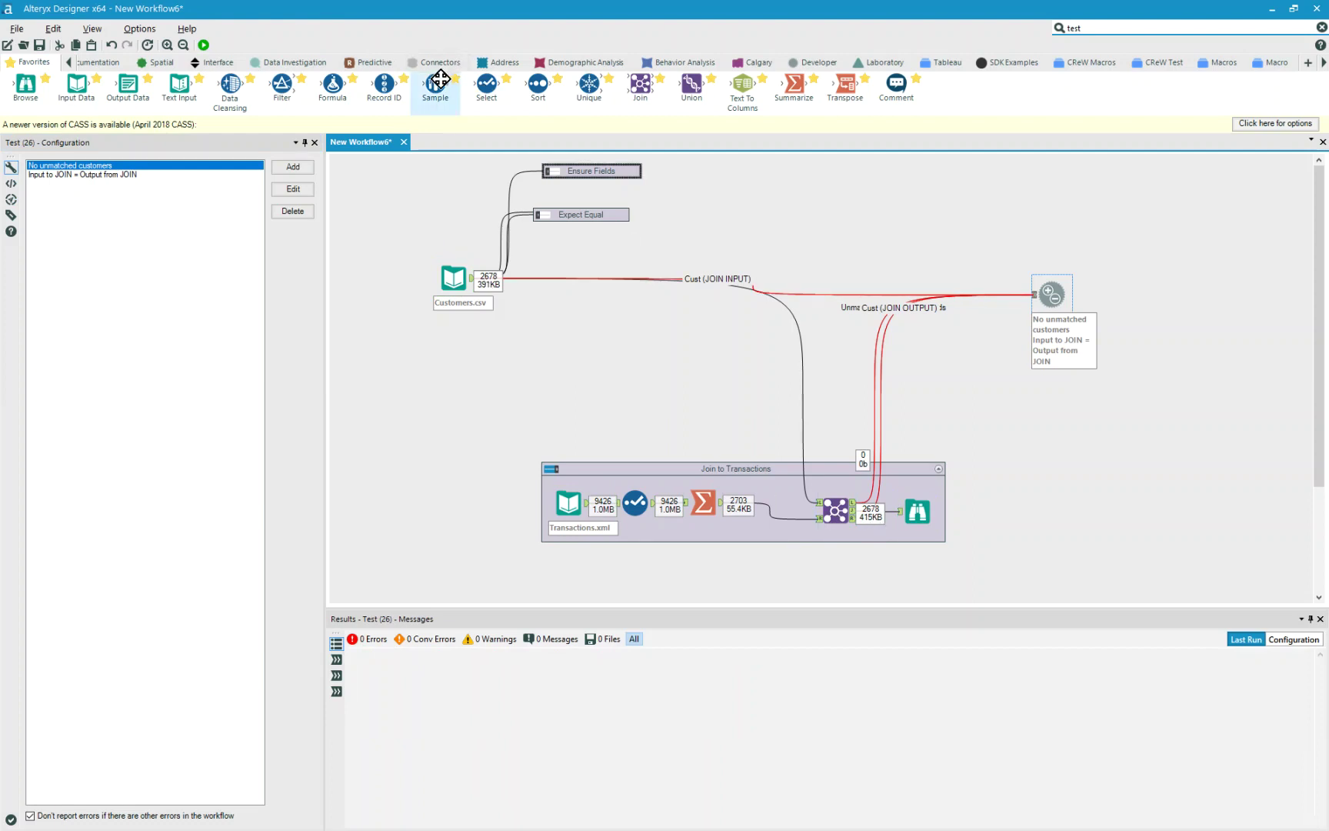
# Step: Insert a Sample tool between Summarize and Join that skips the first 10 records, and run the workflow
pyautogui.moveTo(436, 85); pyautogui.dragTo(770, 518)
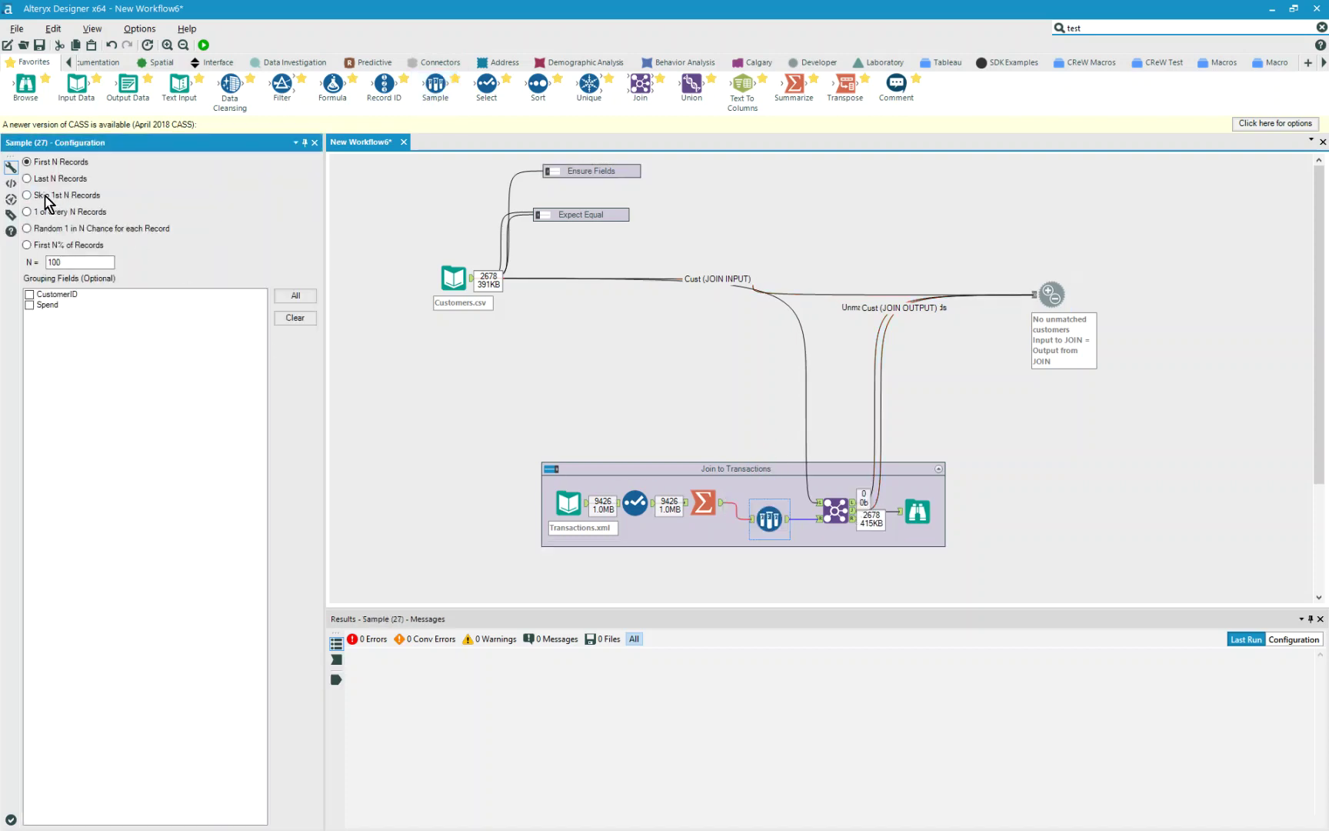
pyautogui.click(78, 260)
pyautogui.click(203, 46)
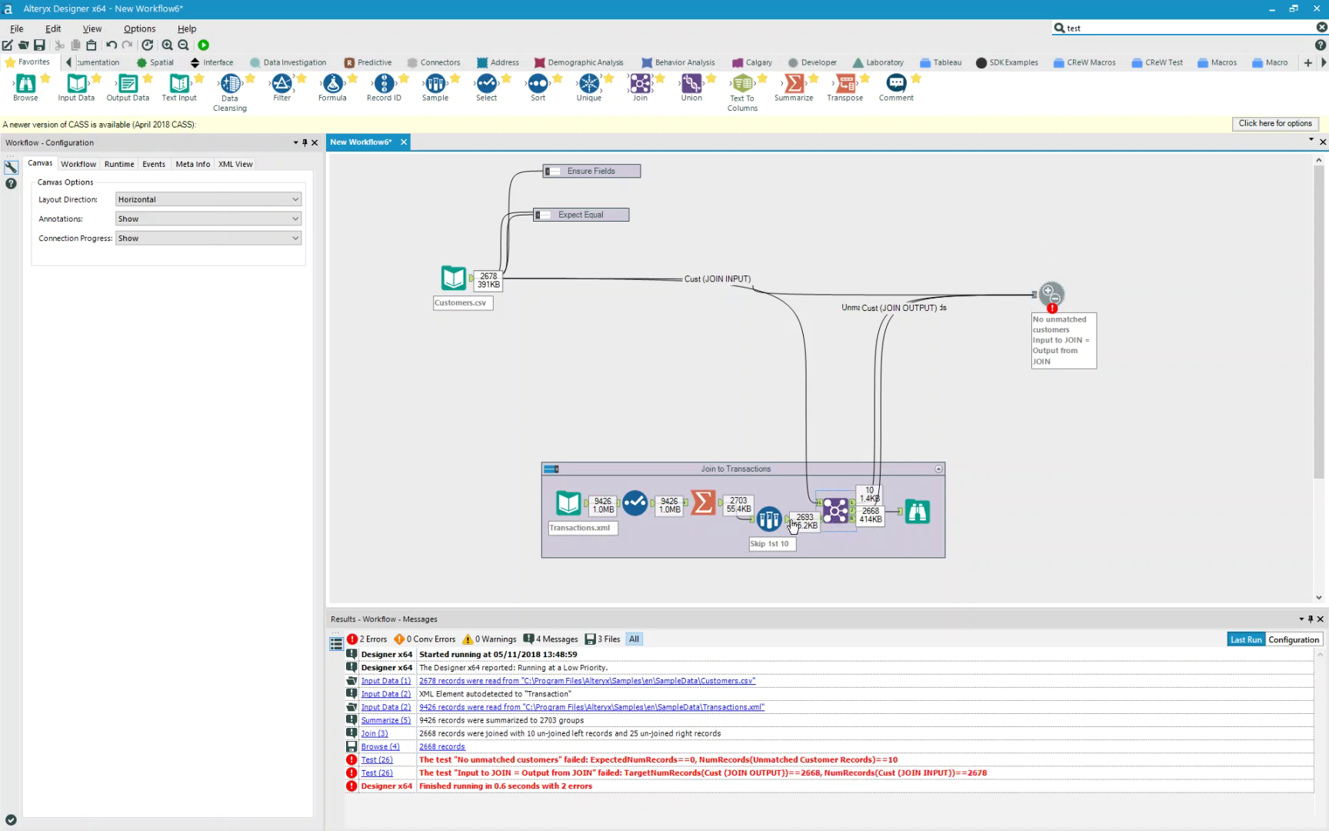
# Step: Delete the Skip 1st 10 Sample tool and connect around it
pyautogui.click(765, 517)
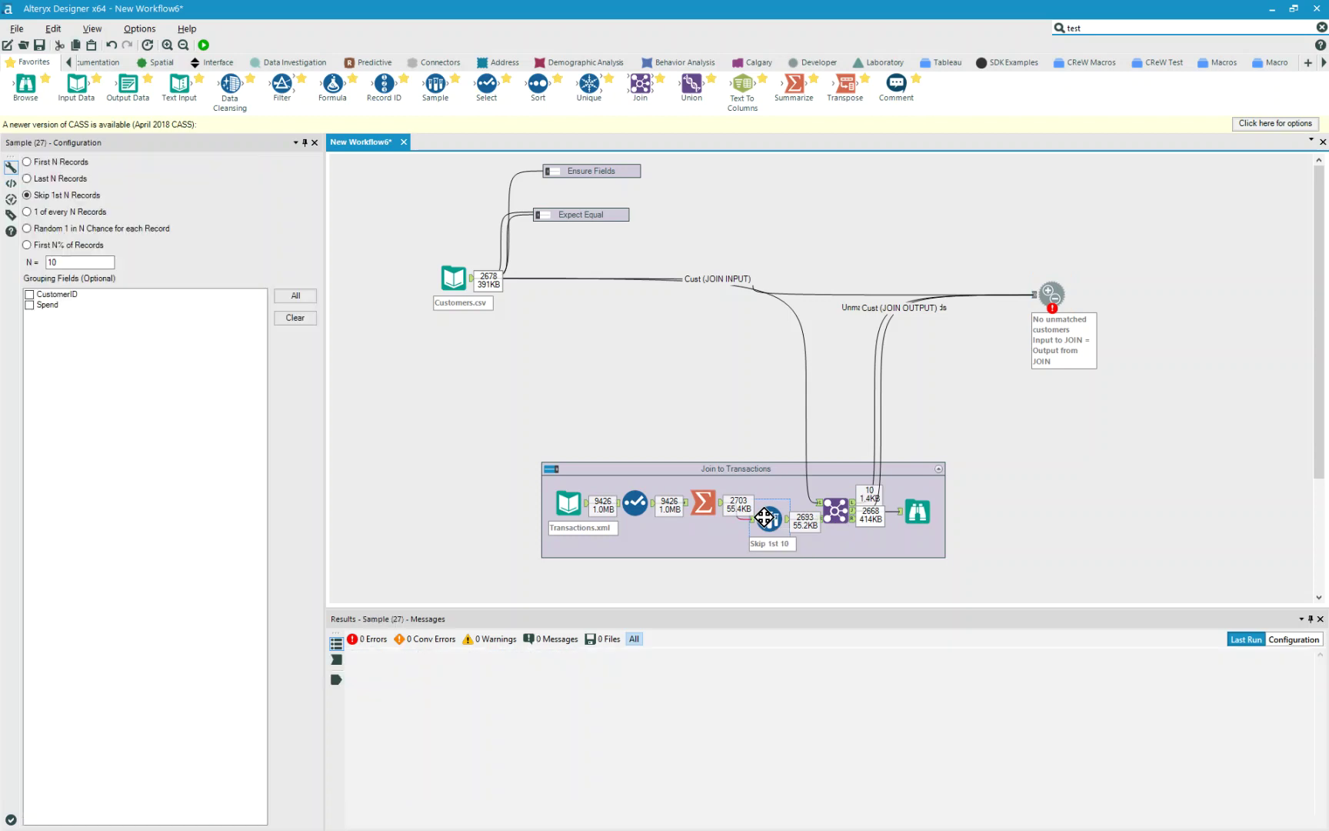
pyautogui.rightClick(765, 518)
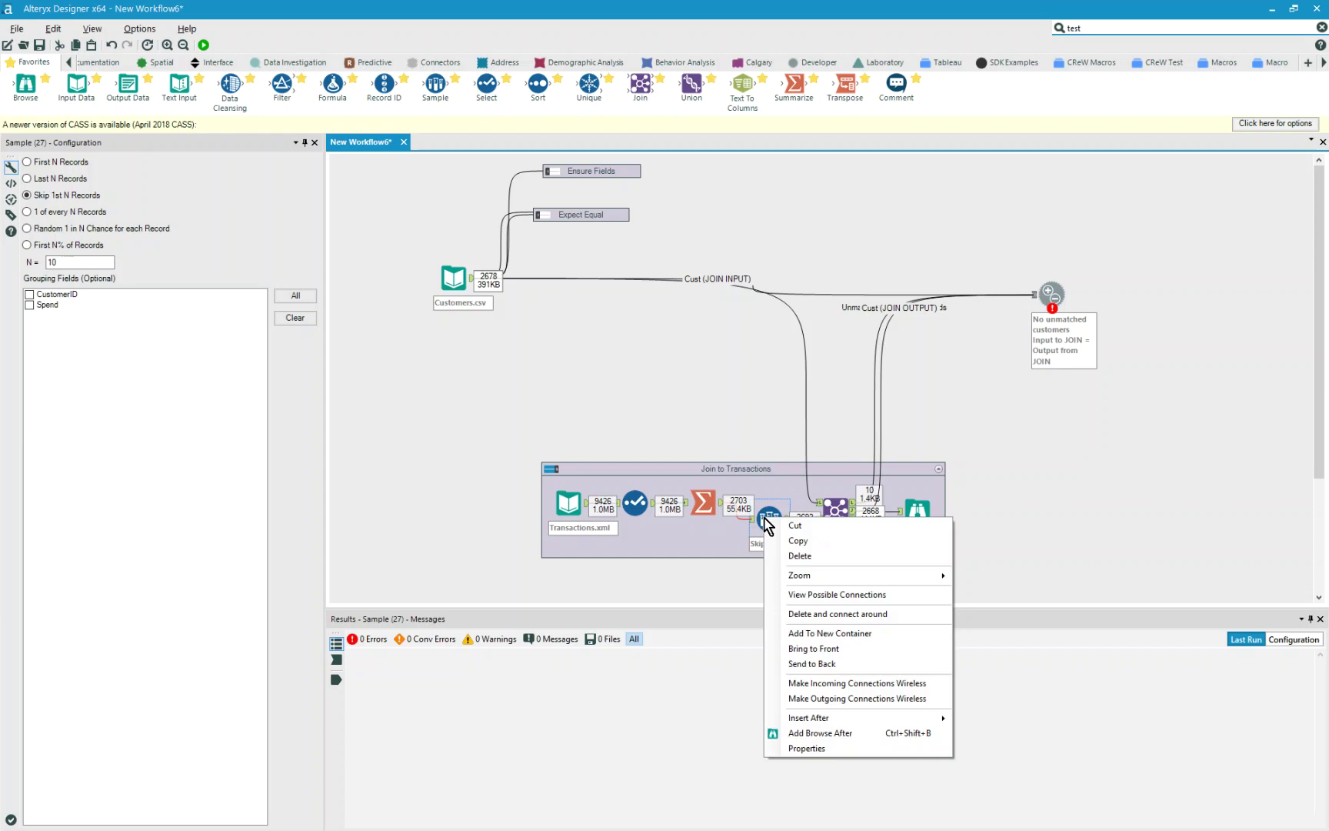
pyautogui.click(817, 613)
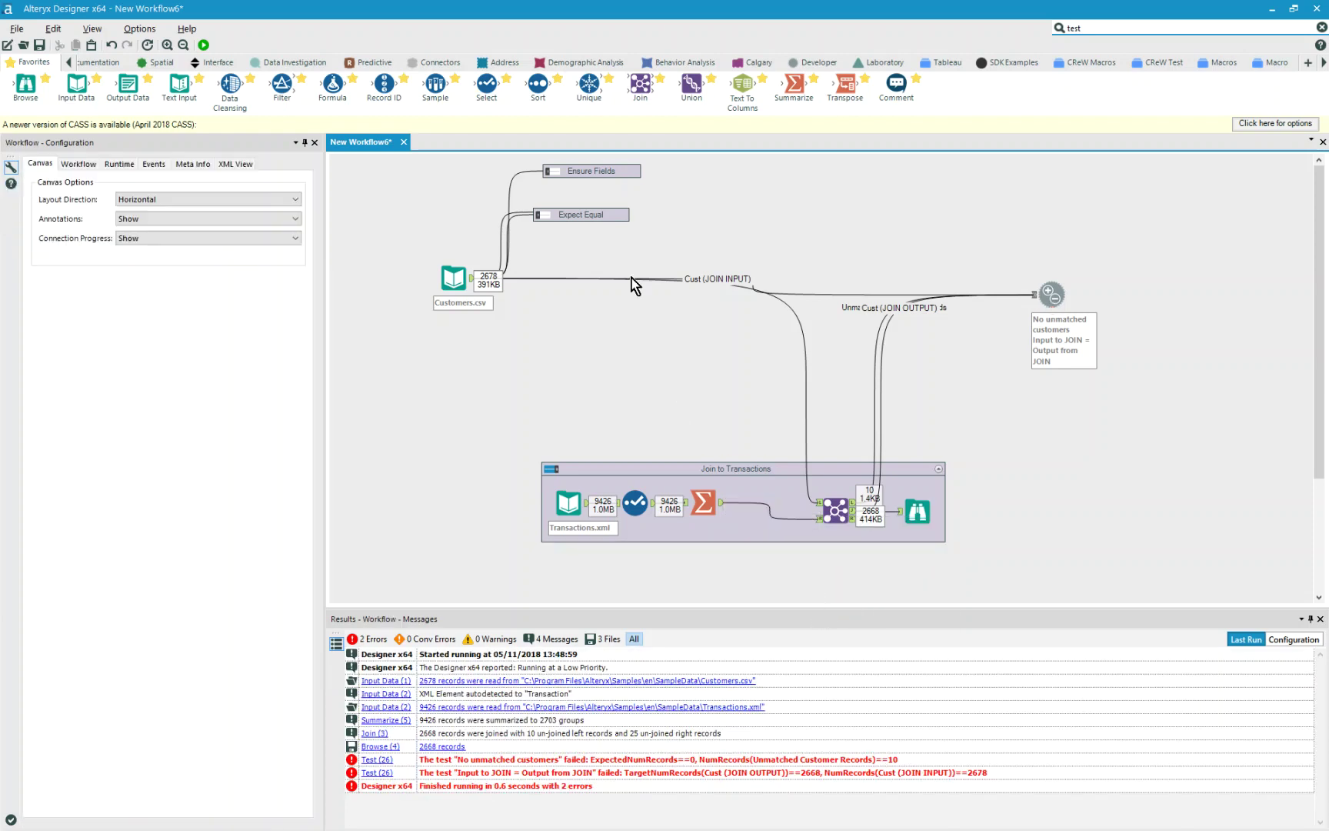
# Step: Insert a Union before the Join, feed it Summarize's output a second time through a Select tool, and run the workflow
pyautogui.moveTo(691, 83); pyautogui.dragTo(777, 507)
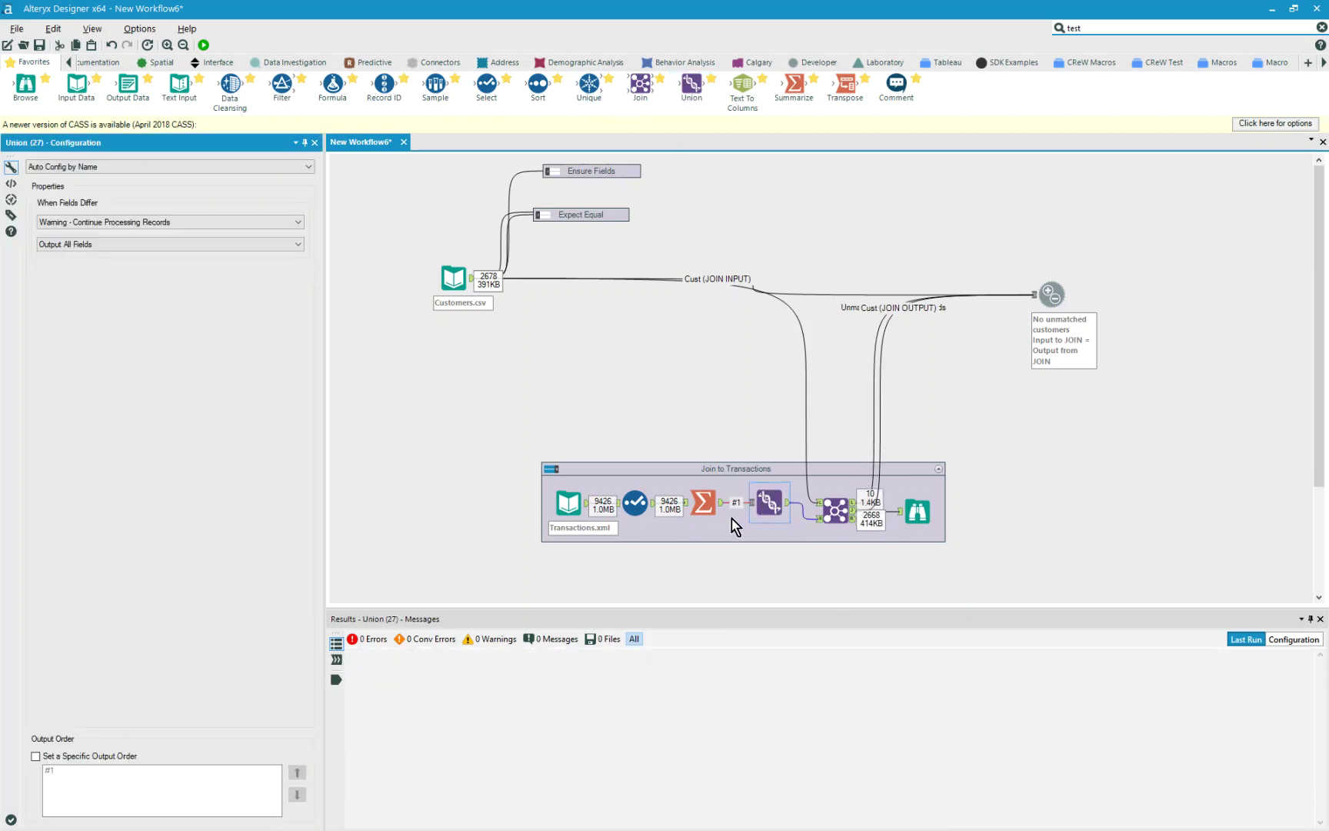
pyautogui.moveTo(487, 83); pyautogui.dragTo(762, 577)
pyautogui.moveTo(721, 504)
pyautogui.mouseDown()
pyautogui.moveTo(744, 576)
pyautogui.moveTo(766, 543)
pyautogui.moveTo(761, 508)
pyautogui.mouseUp()
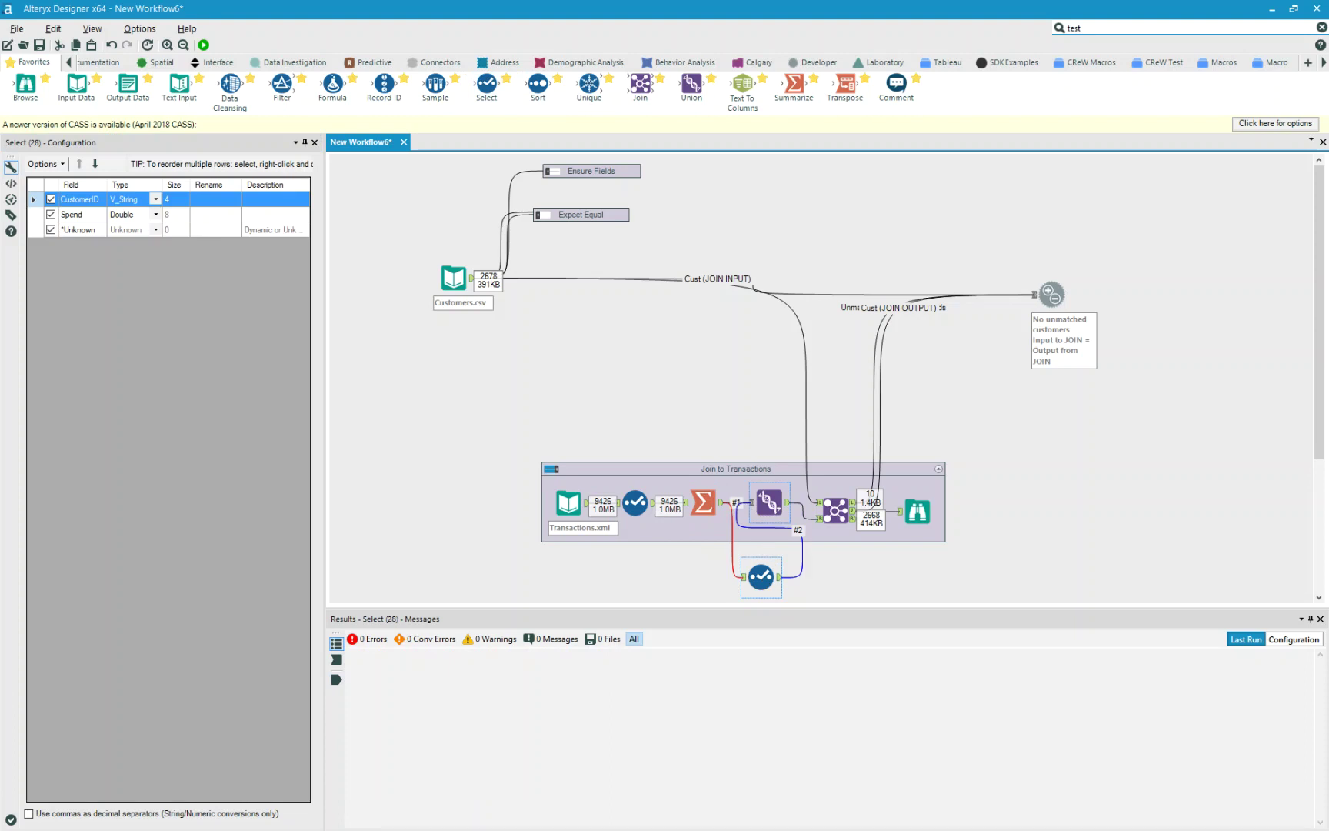
pyautogui.click(203, 45)
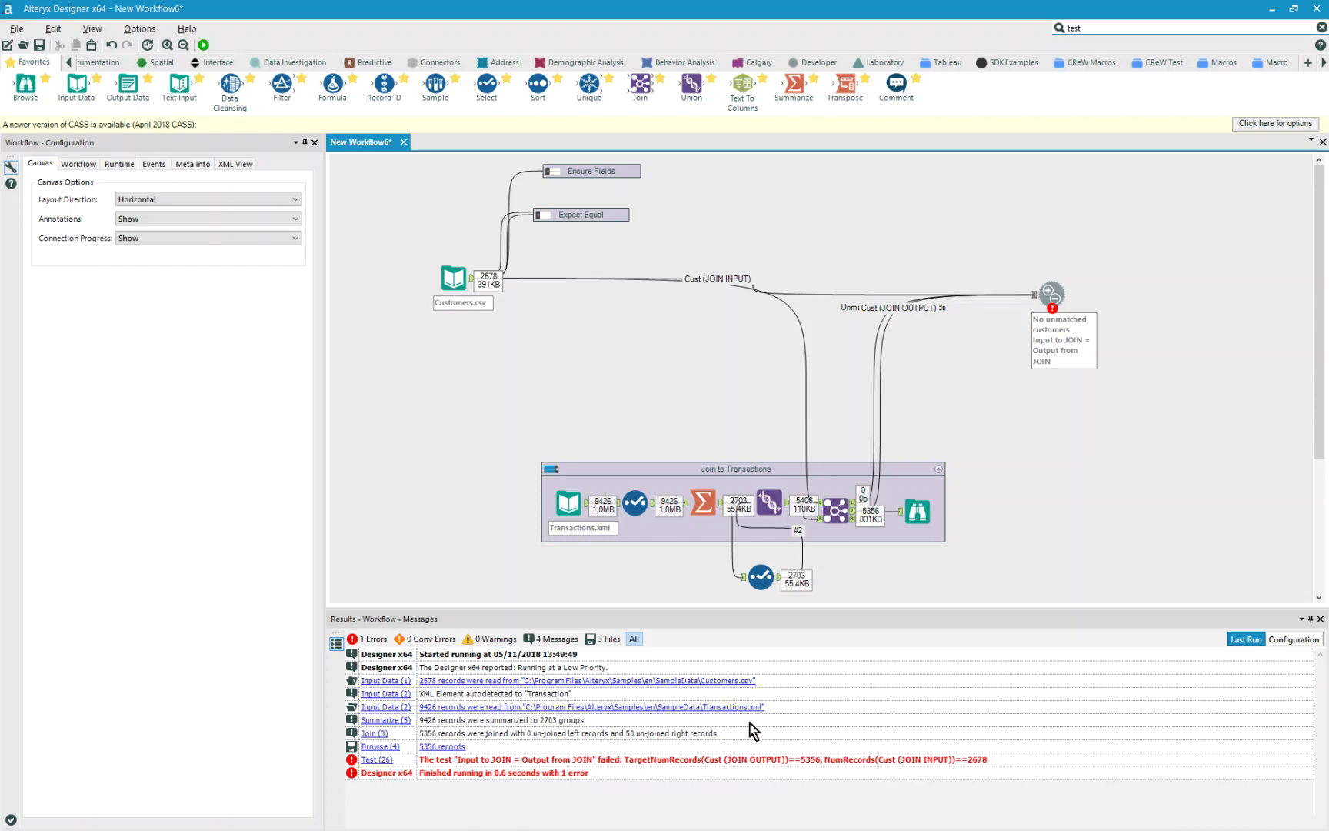
# Step: Collapse the Join to Transactions container and move it up beneath the Customers.csv input's connection to the Test tool
pyautogui.click(548, 469)
pyautogui.click(549, 469)
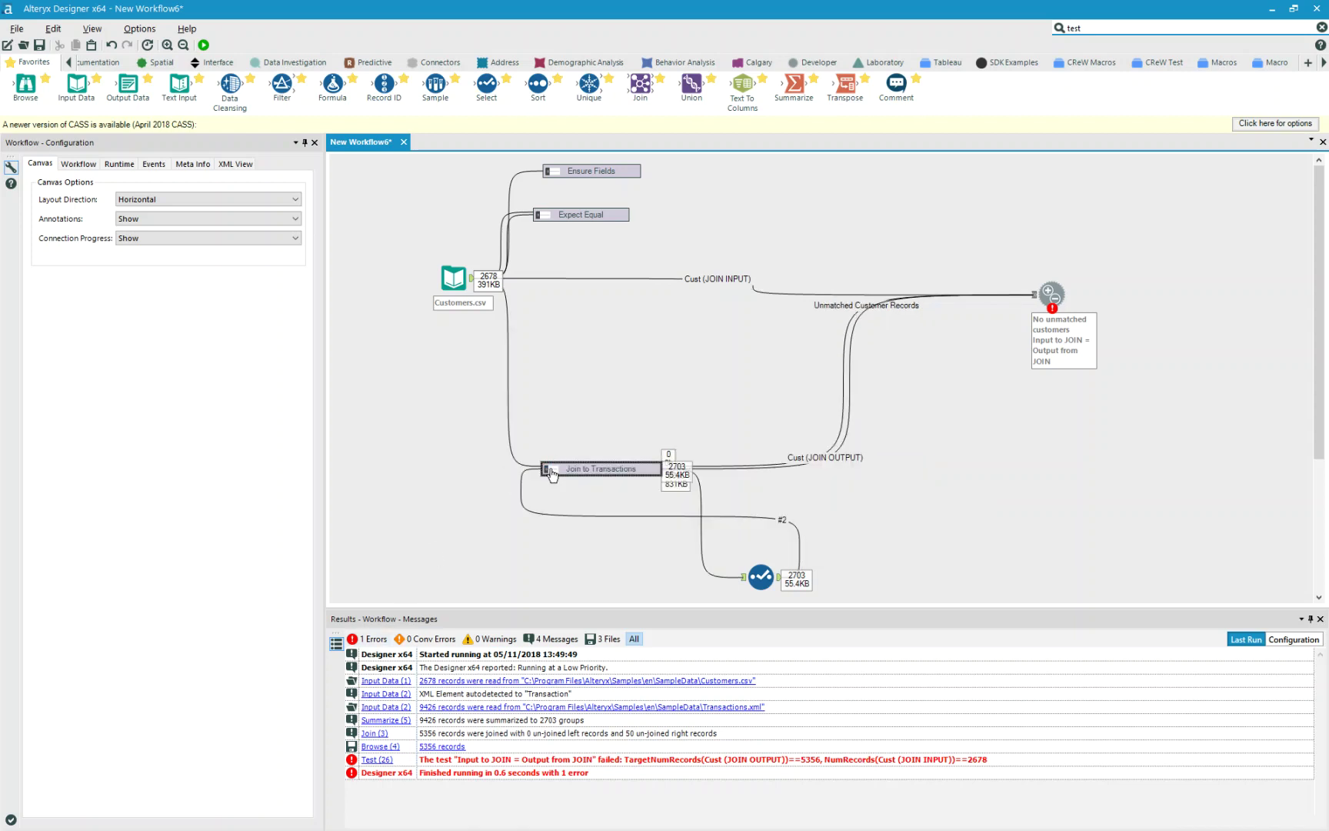
pyautogui.moveTo(588, 465); pyautogui.dragTo(571, 336)
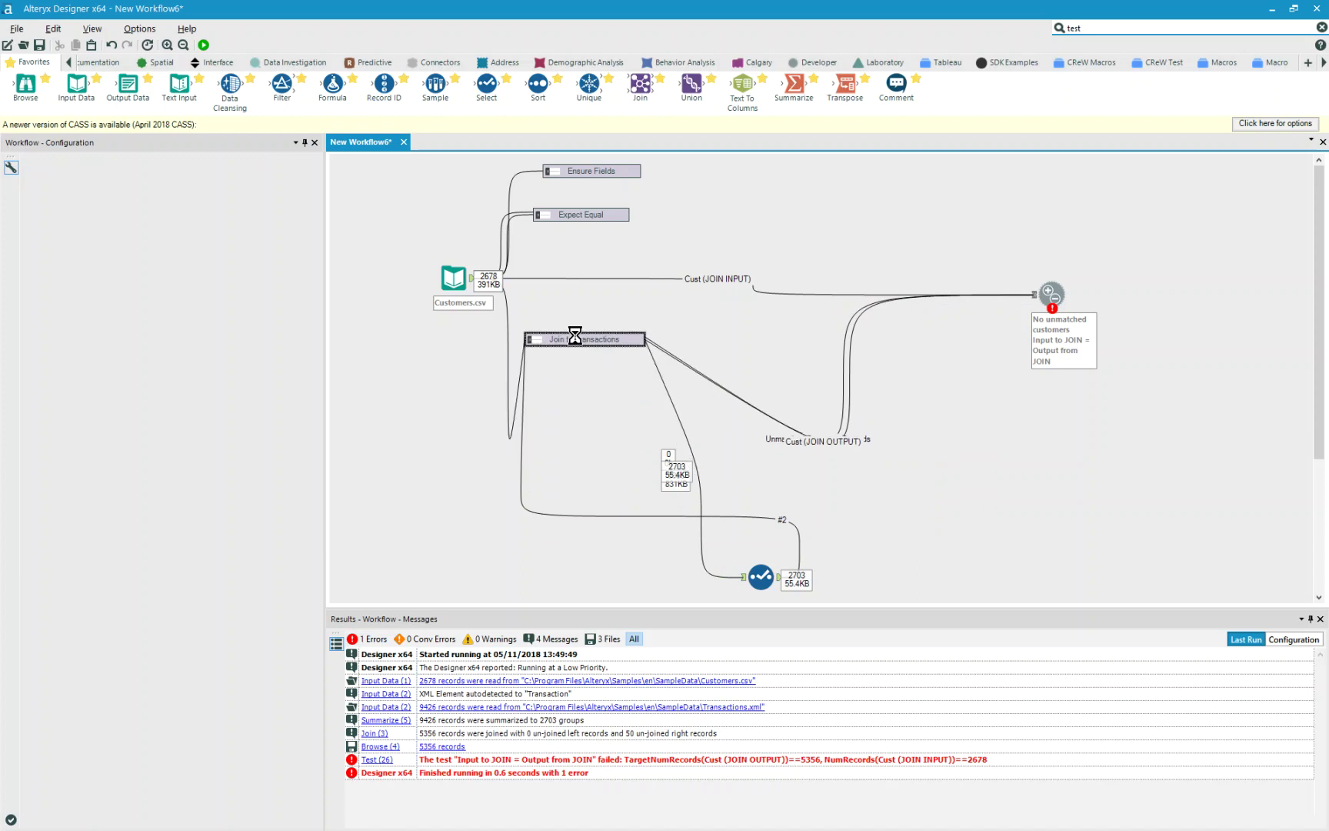
# Step: Delete the Select tool left outside the Join to Transactions container
pyautogui.click(762, 577)
pyautogui.rightClick(766, 581)
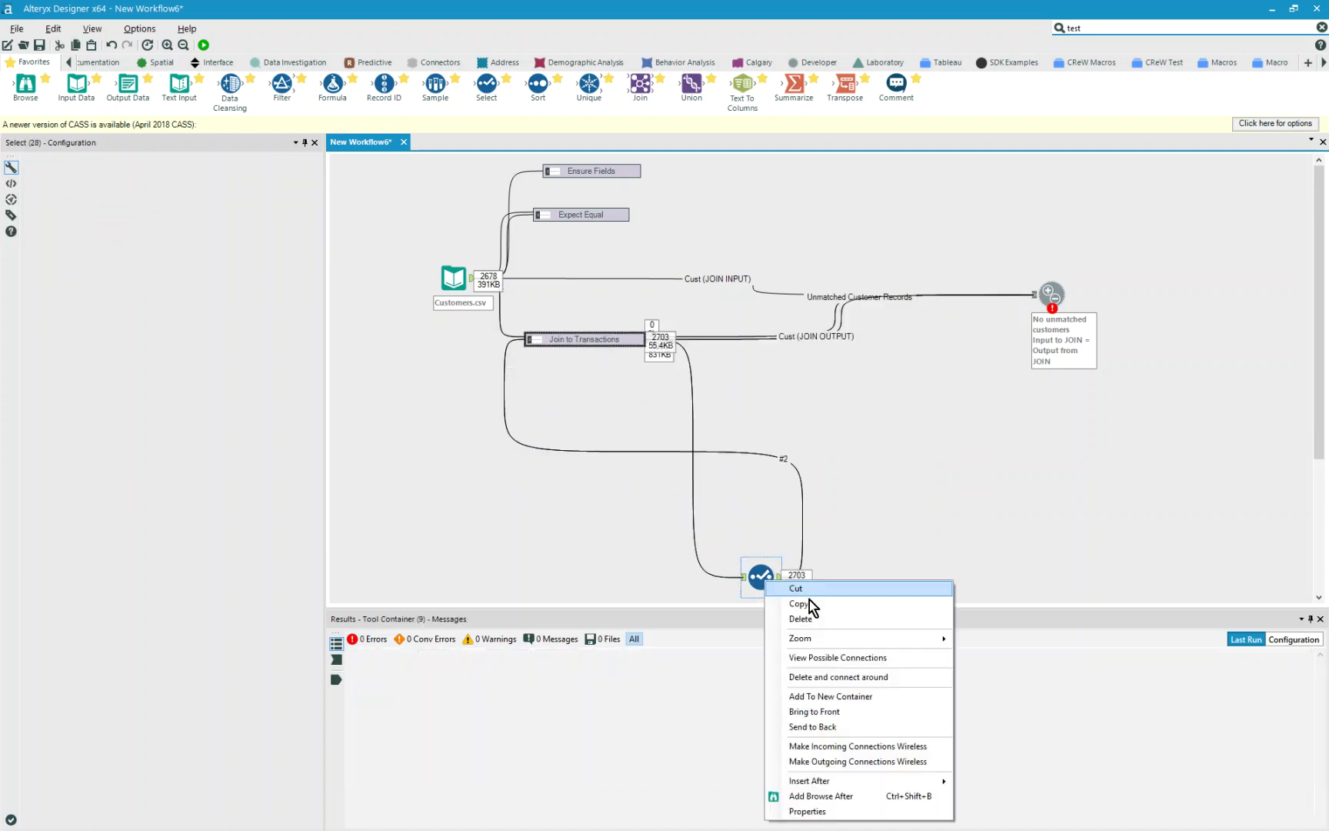
pyautogui.press('Escape')
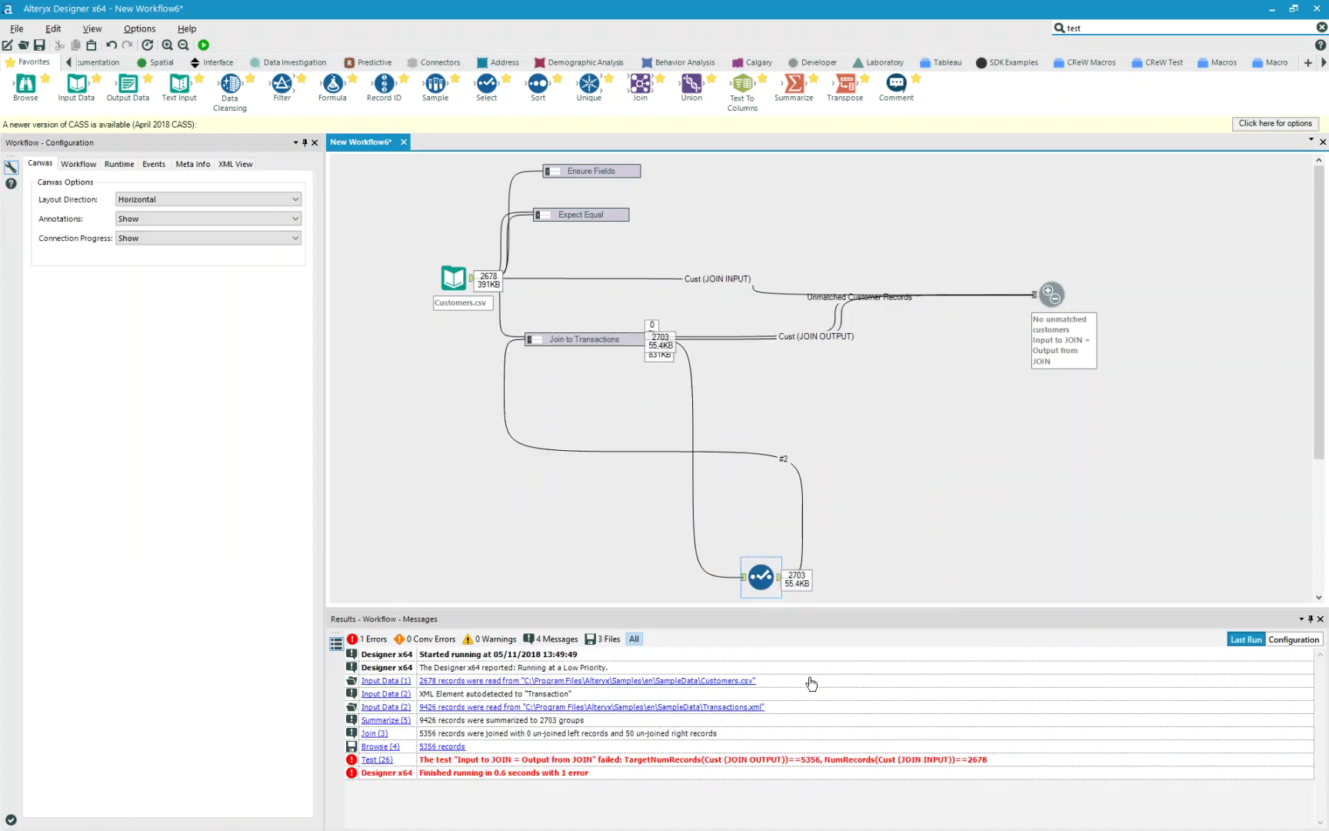
pyautogui.click(762, 573)
pyautogui.press('Delete')
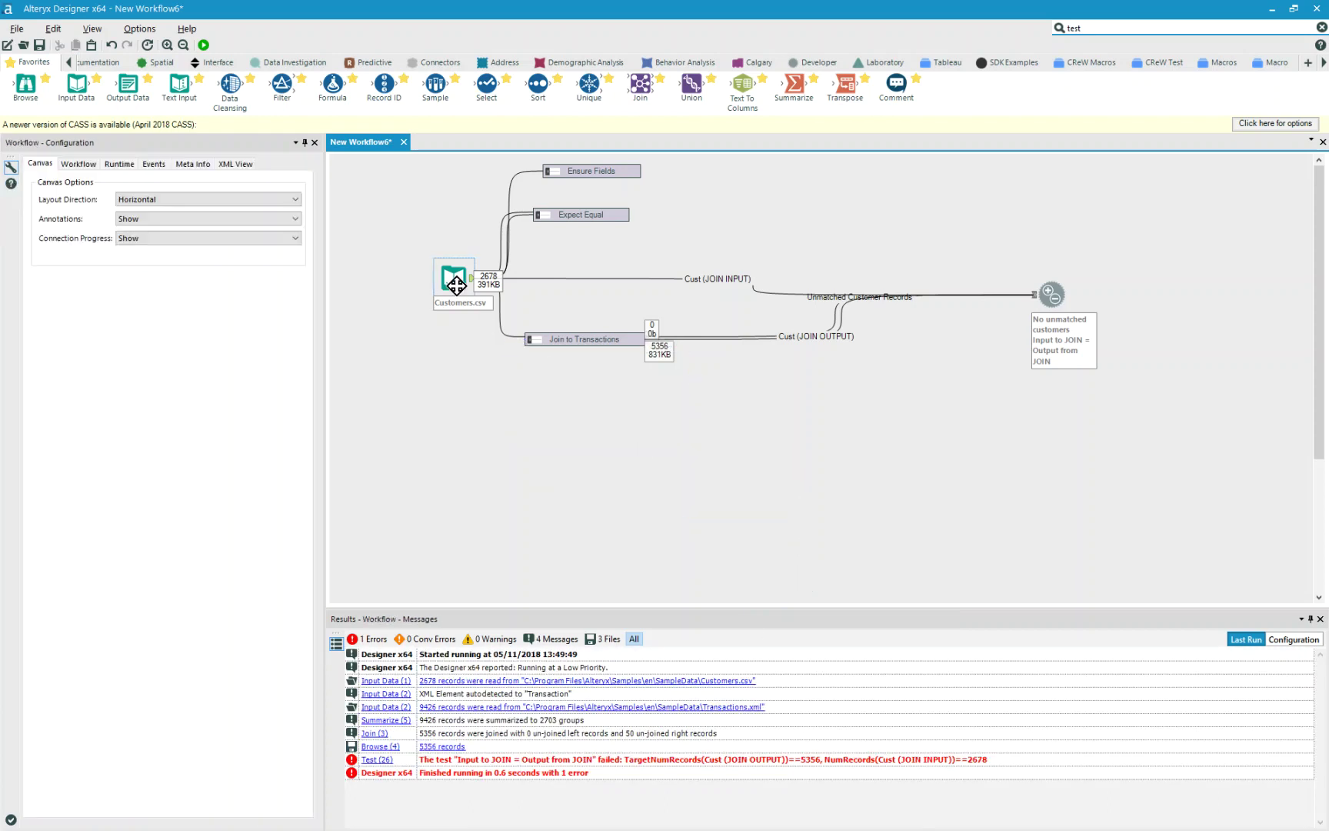
# Step: Shift the Customers.csv input tool slightly and paste a copy of it in the empty area below
pyautogui.moveTo(454, 278); pyautogui.dragTo(440, 291)
pyautogui.hotkey('ctrl', 'r')
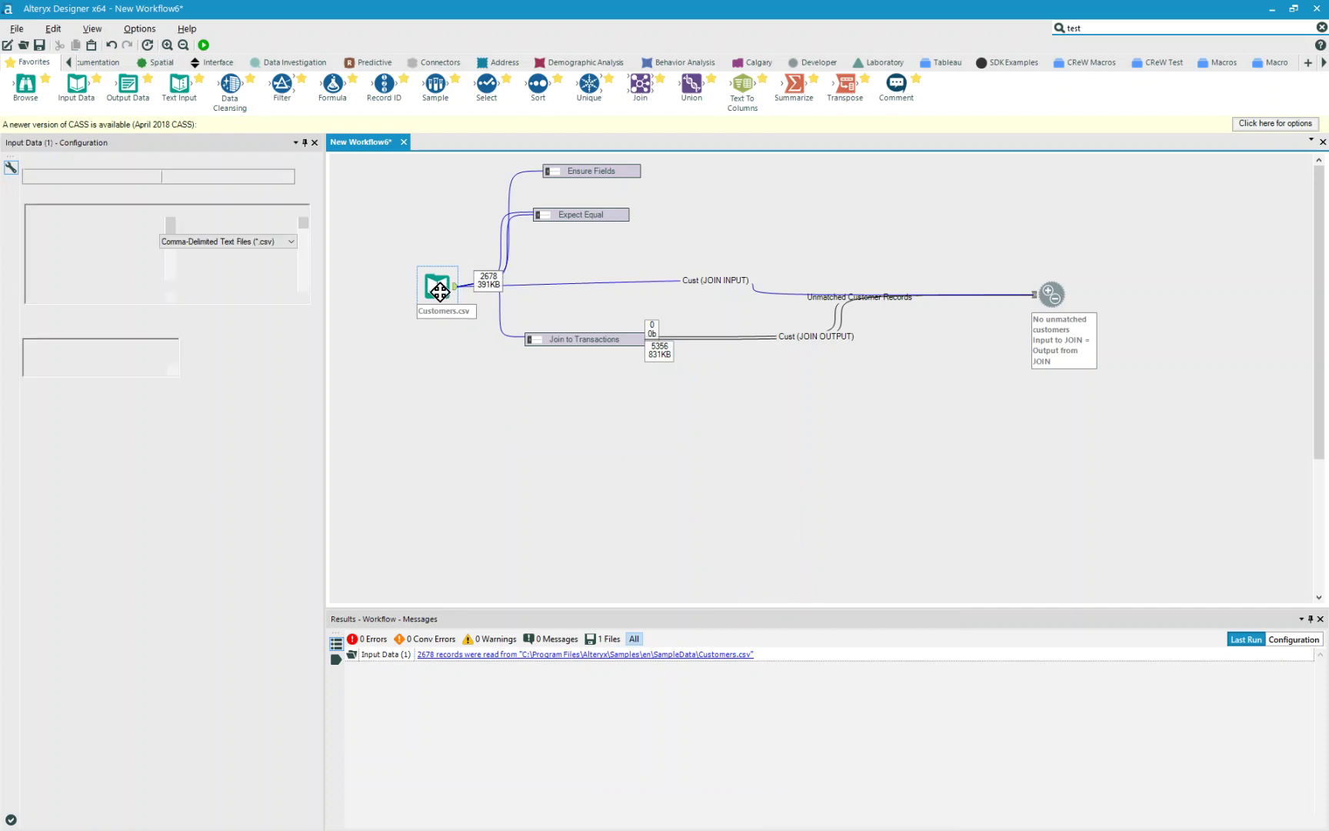
pyautogui.rightClick(440, 291)
pyautogui.click(456, 316)
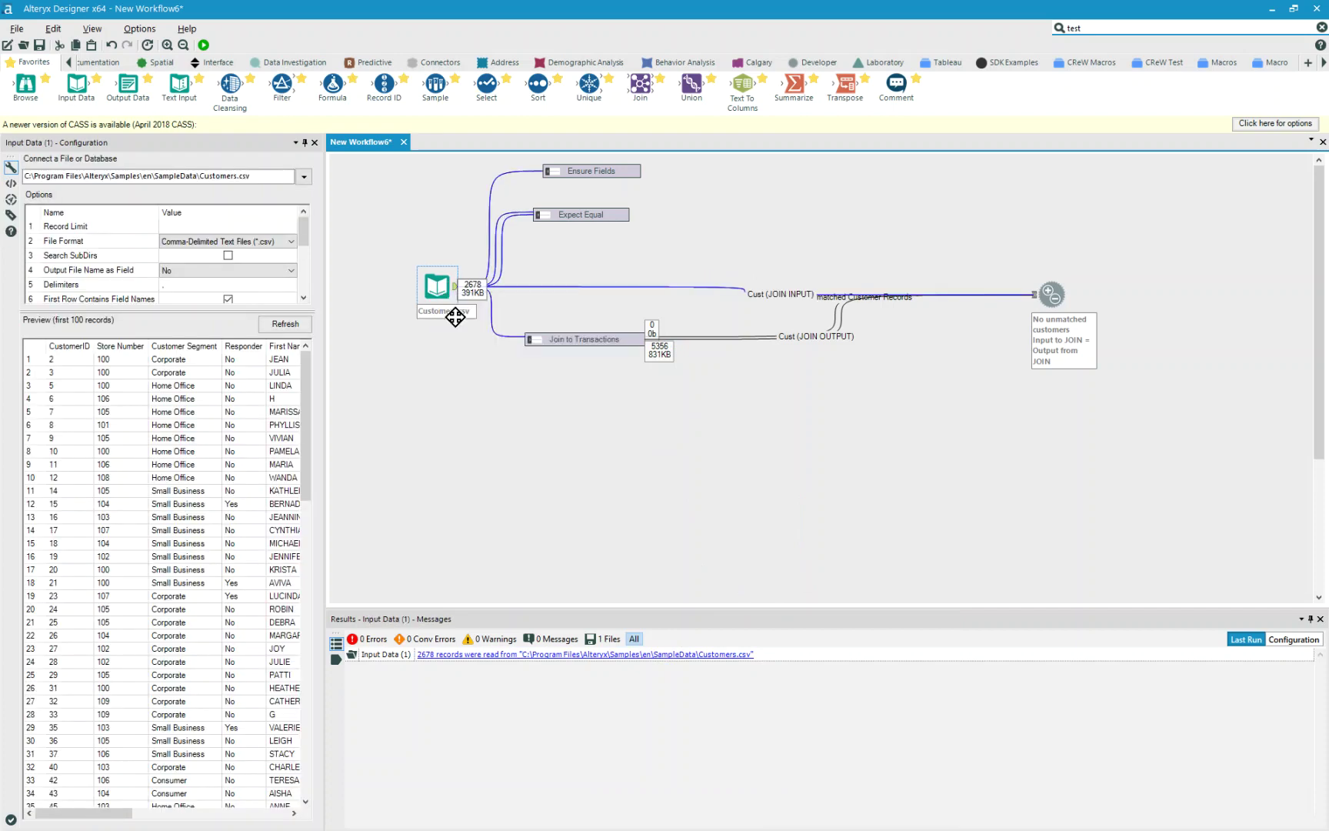
pyautogui.rightClick(423, 444)
pyautogui.click(458, 453)
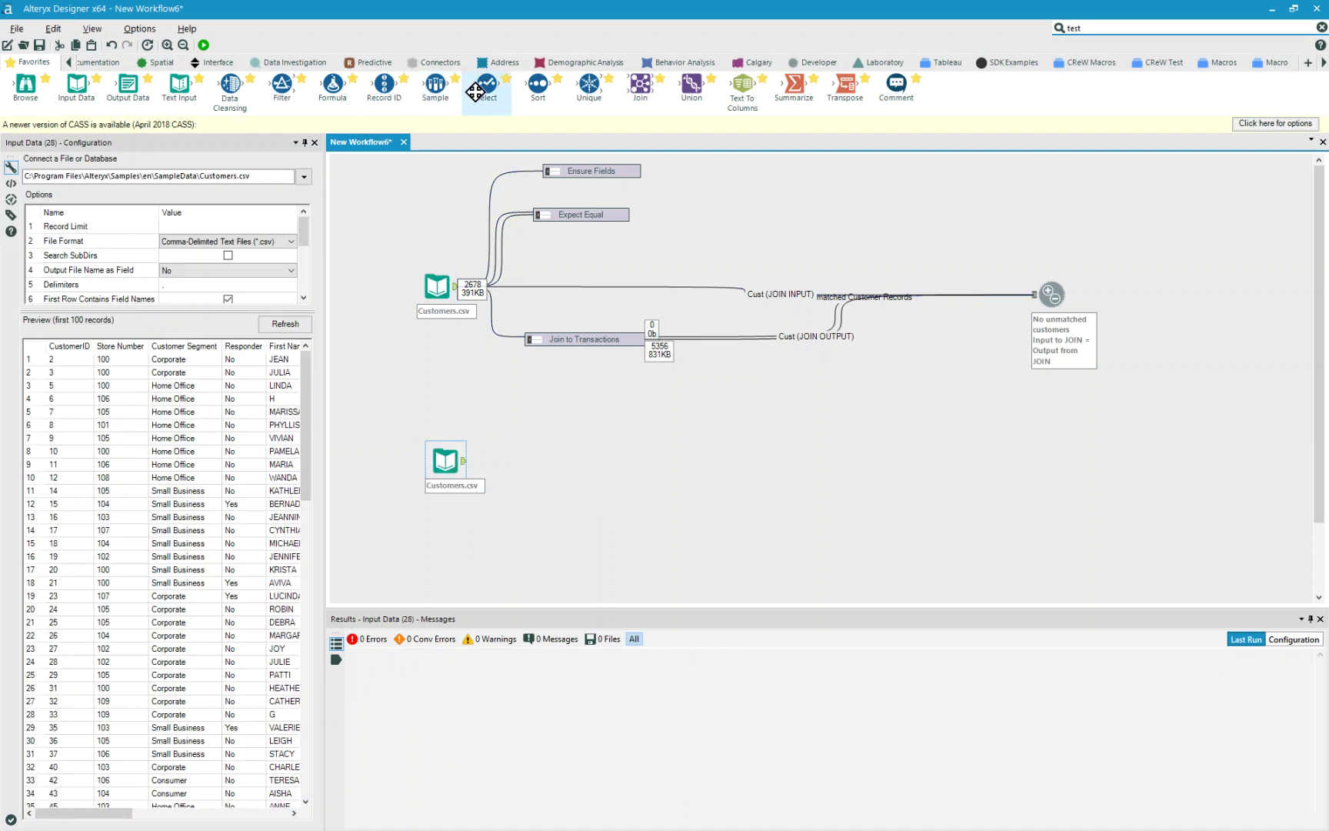
# Step: Find the Field Info tool and place it below Join to Transactions, connected to the original Customers.csv input
pyautogui.click(1100, 28)
pyautogui.write('fiel')
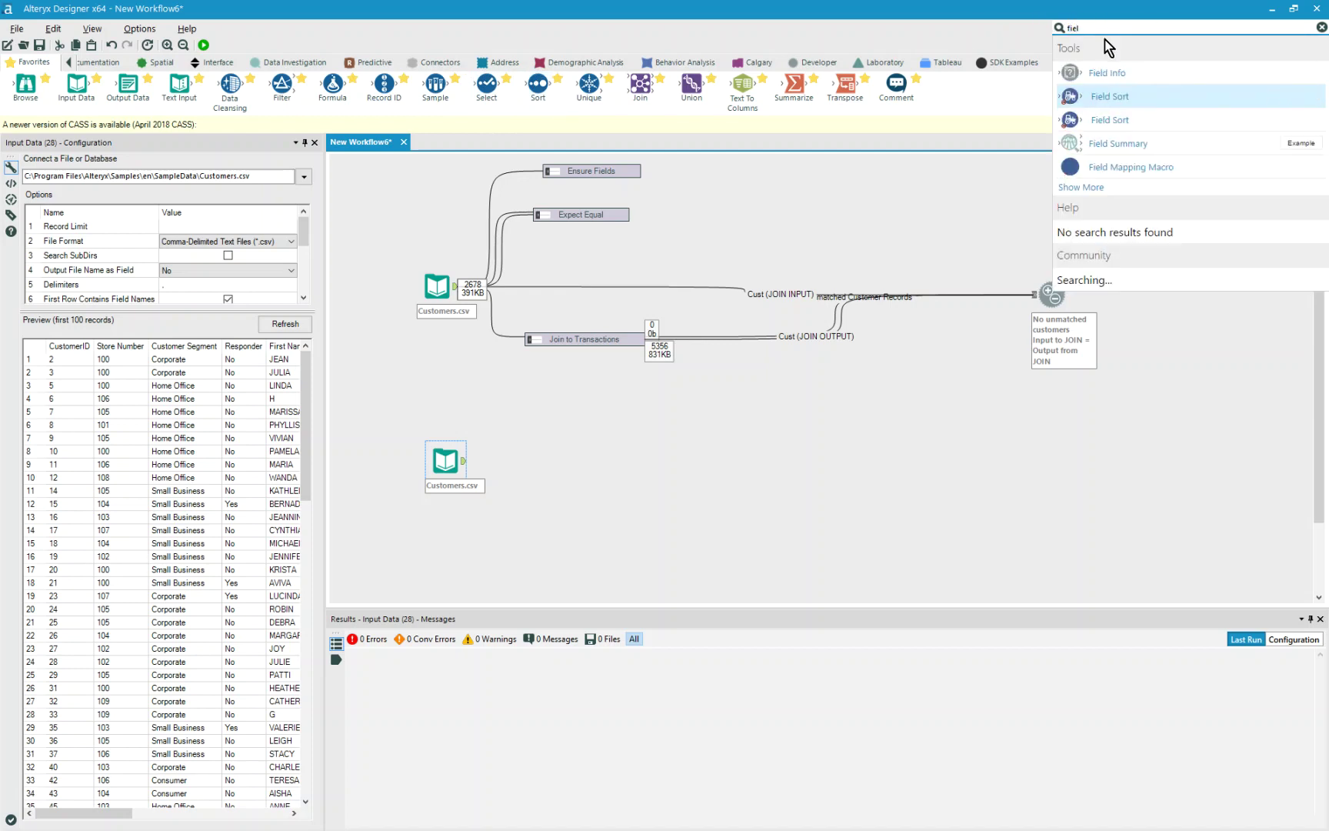
pyautogui.moveTo(1077, 78); pyautogui.dragTo(635, 391)
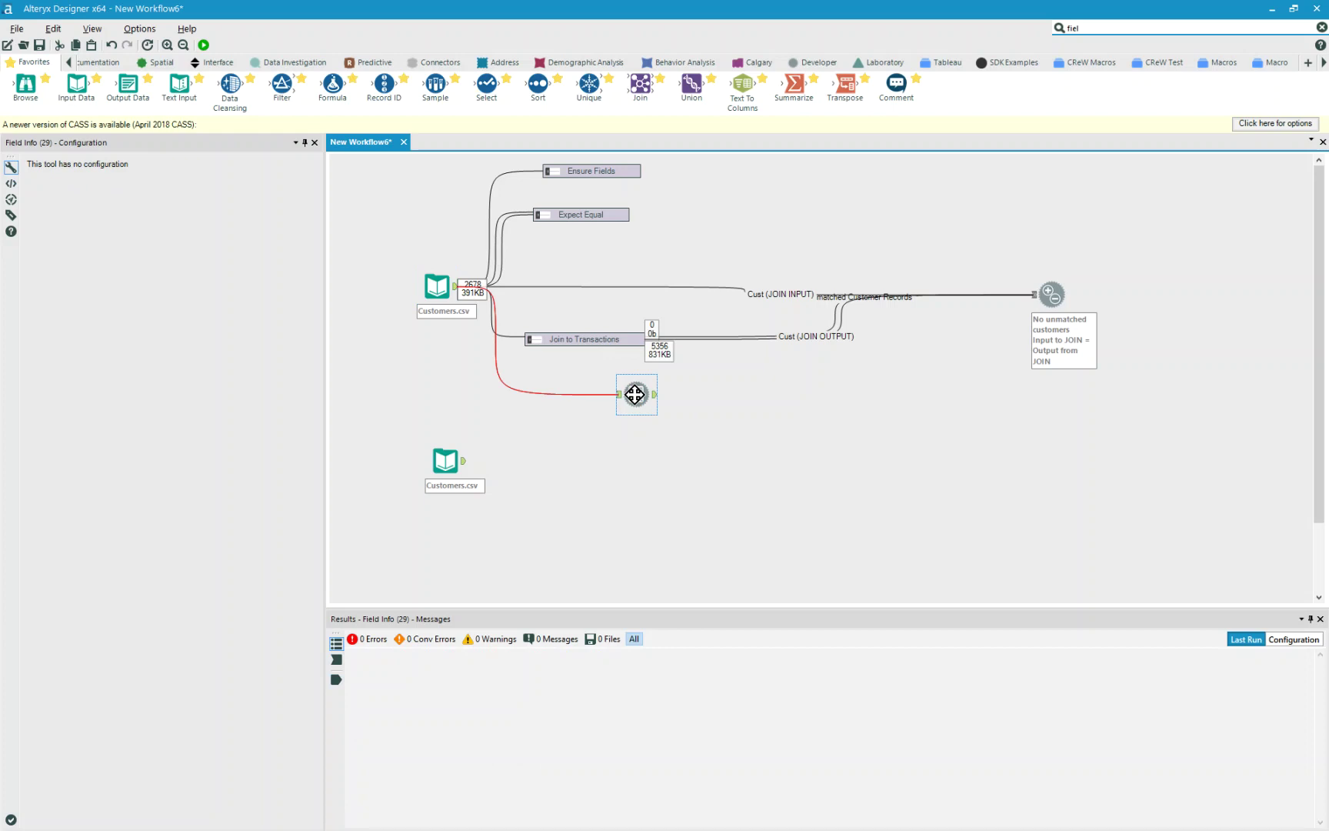
# Step: Paste a copy of the Field Info tool beneath the first one and connect the copied Customers.csv input to it
pyautogui.rightClick(563, 468)
pyautogui.click(598, 474)
pyautogui.moveTo(582, 483); pyautogui.dragTo(640, 459)
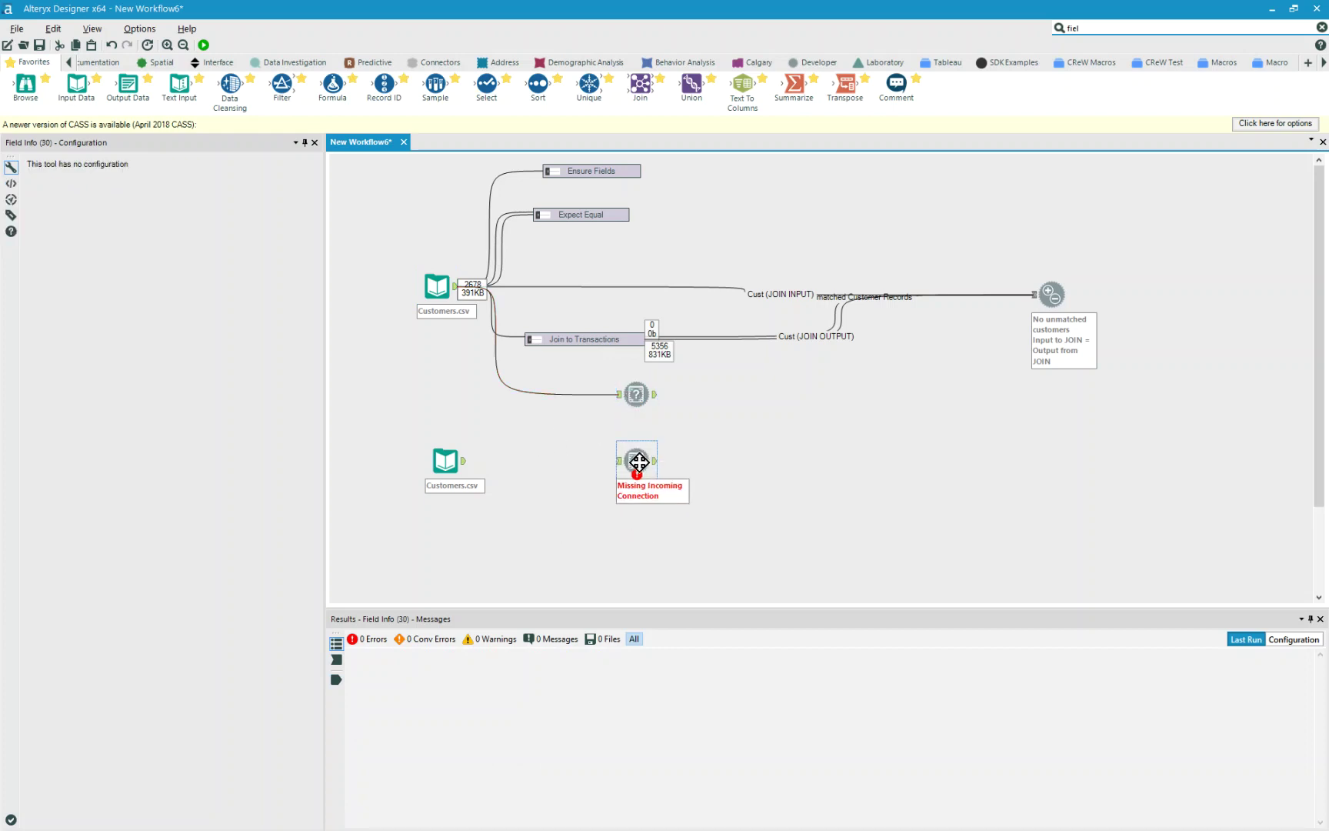
pyautogui.moveTo(467, 465); pyautogui.dragTo(620, 460)
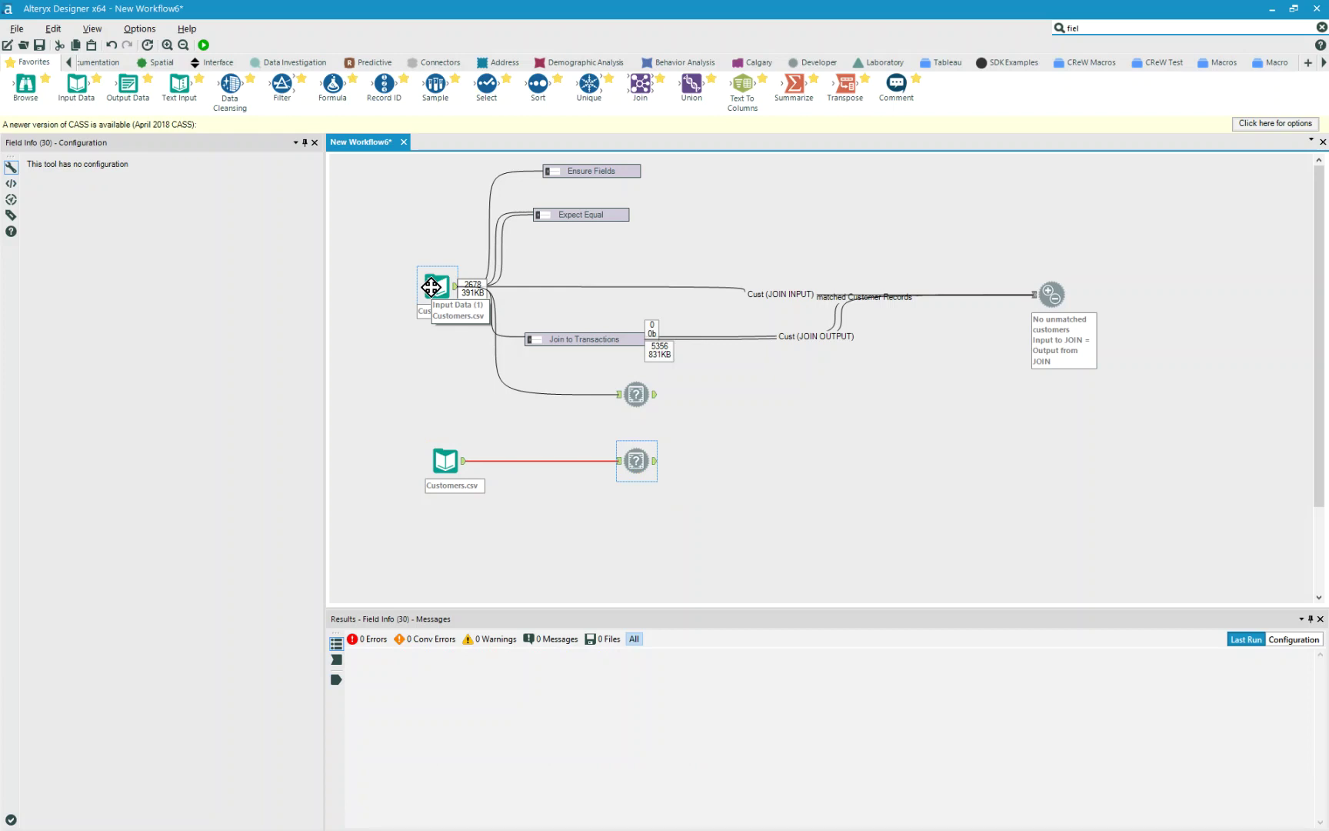
pyautogui.click(632, 394)
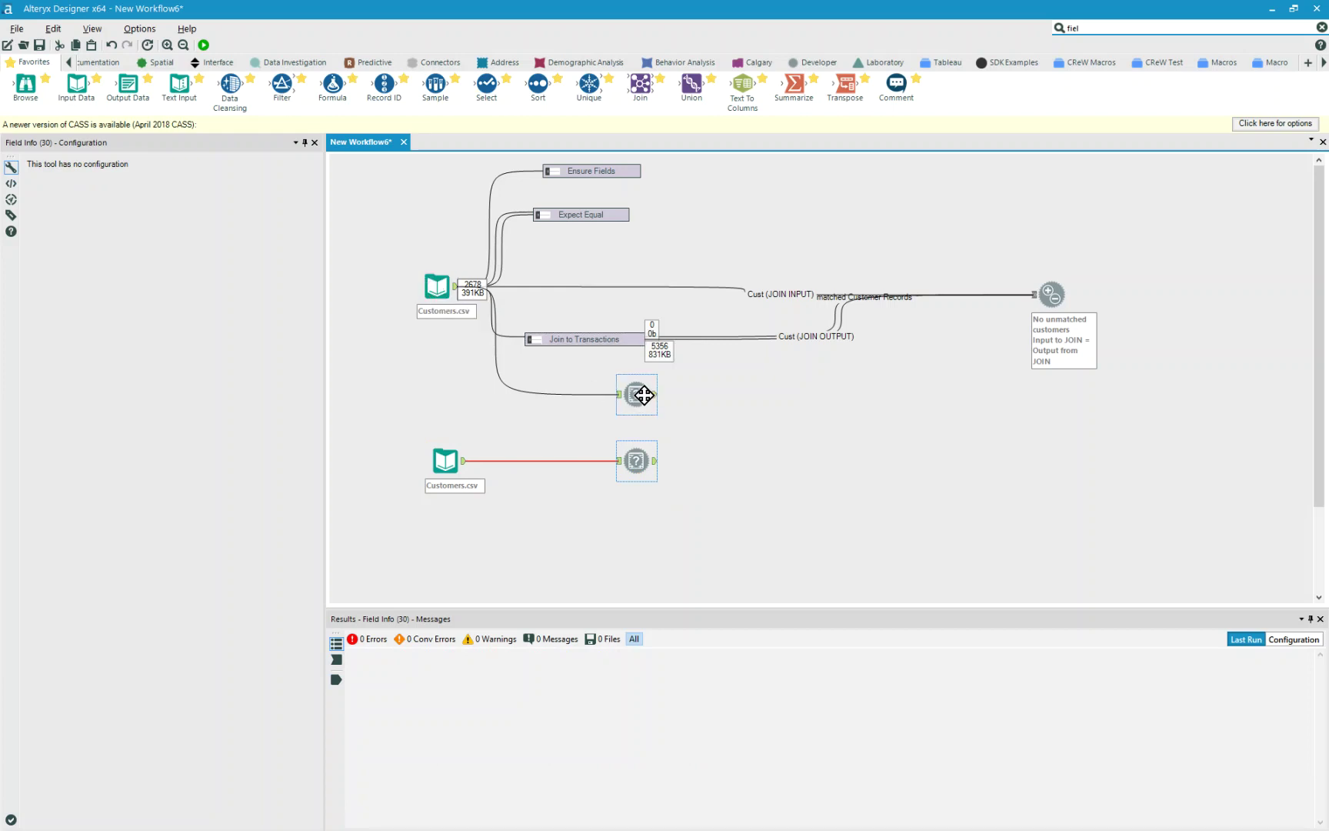
# Step: Run the workflow and delete the Test tool holding the two customer join tests, along with its connections
pyautogui.click(203, 45)
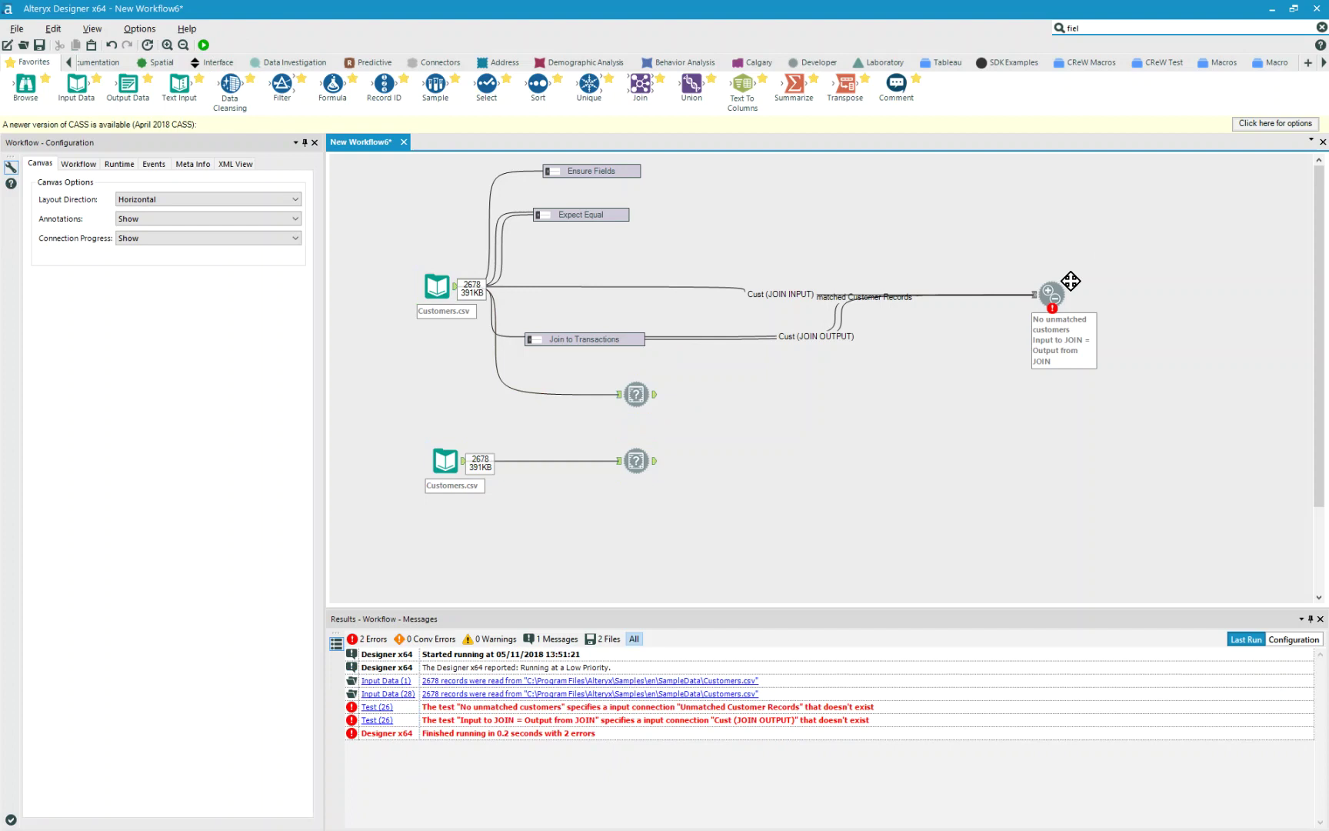
pyautogui.click(1045, 297)
pyautogui.click(967, 336)
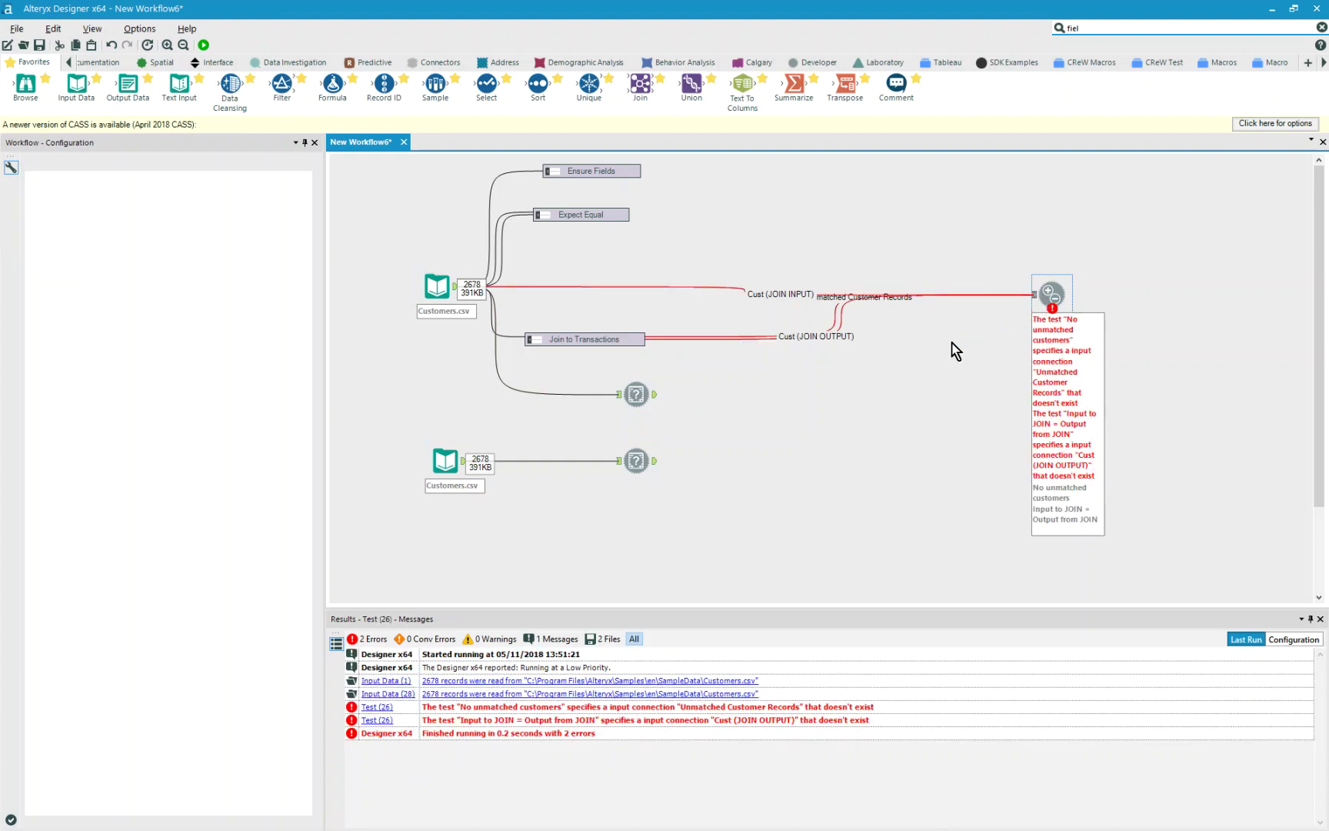
# Step: Attach a Select tool to the upper Field Info tool and exclude Size, Scale, Source and Description, keeping Name and Type
pyautogui.click(656, 400)
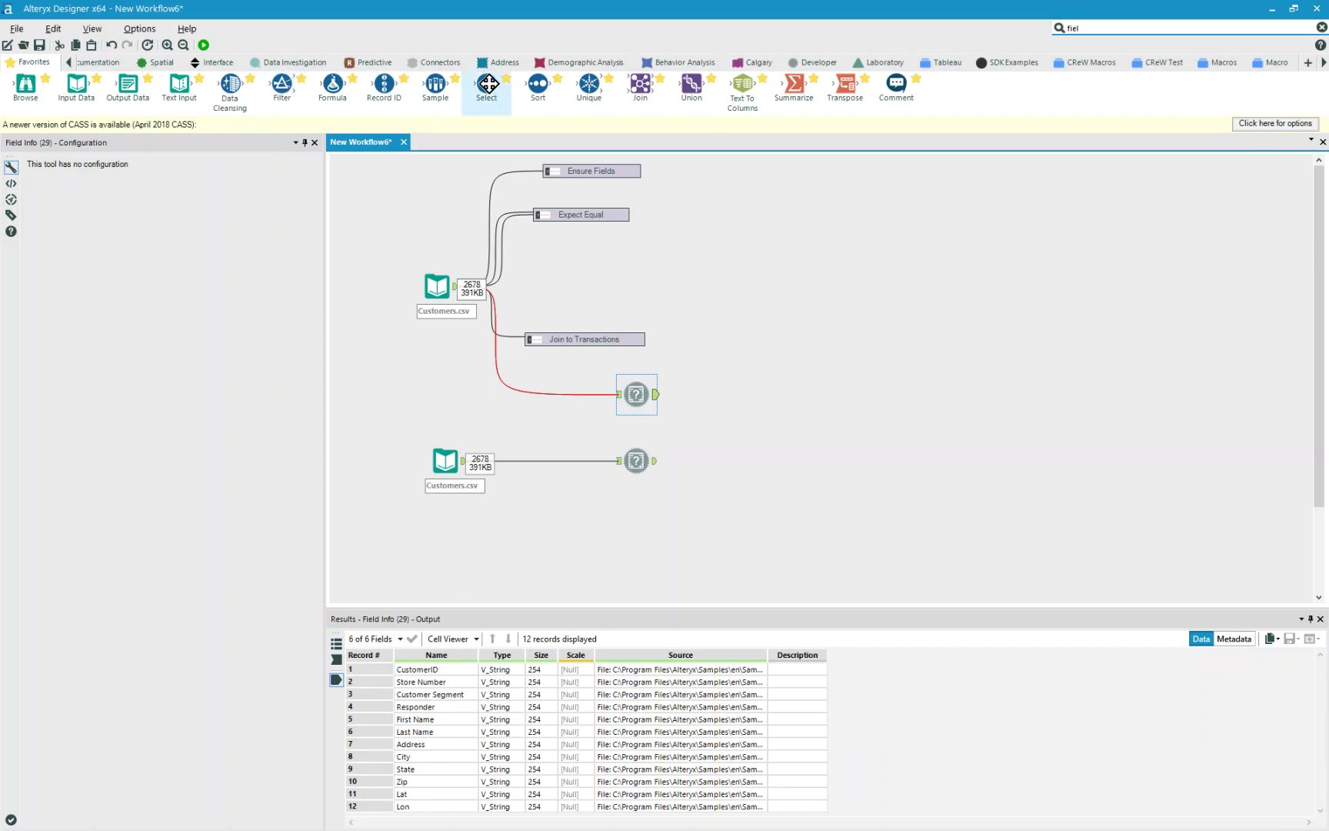
pyautogui.moveTo(486, 80); pyautogui.dragTo(711, 396)
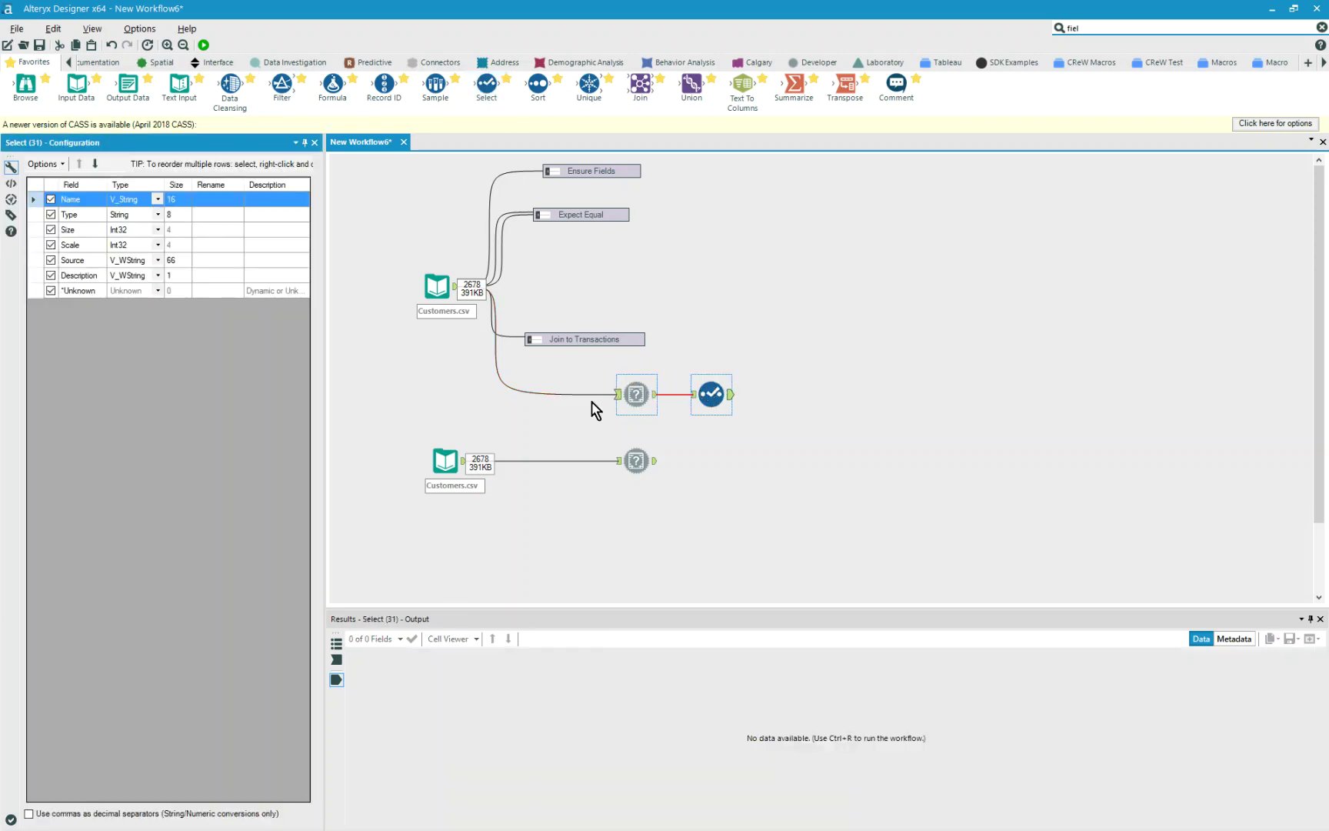
pyautogui.click(336, 662)
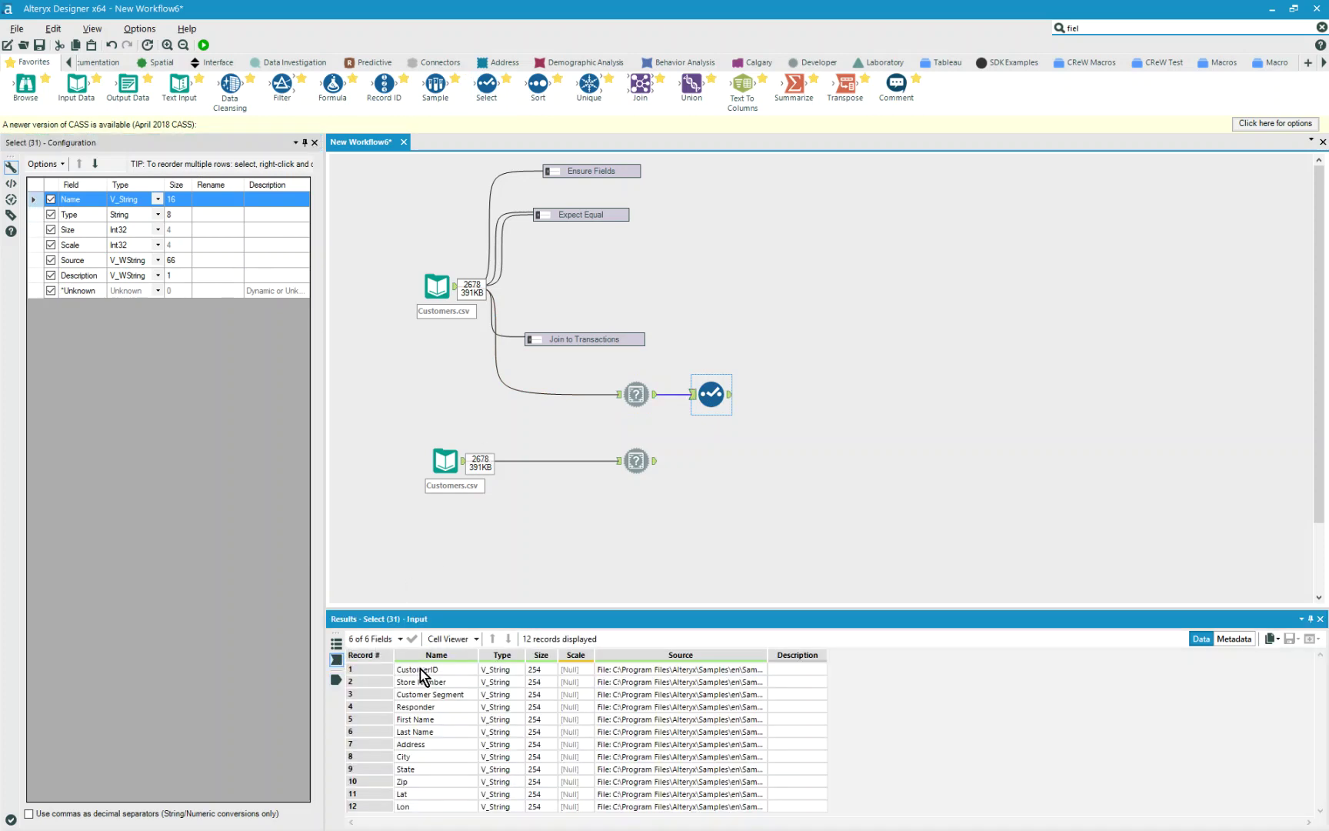
pyautogui.click(51, 230)
pyautogui.click(51, 244)
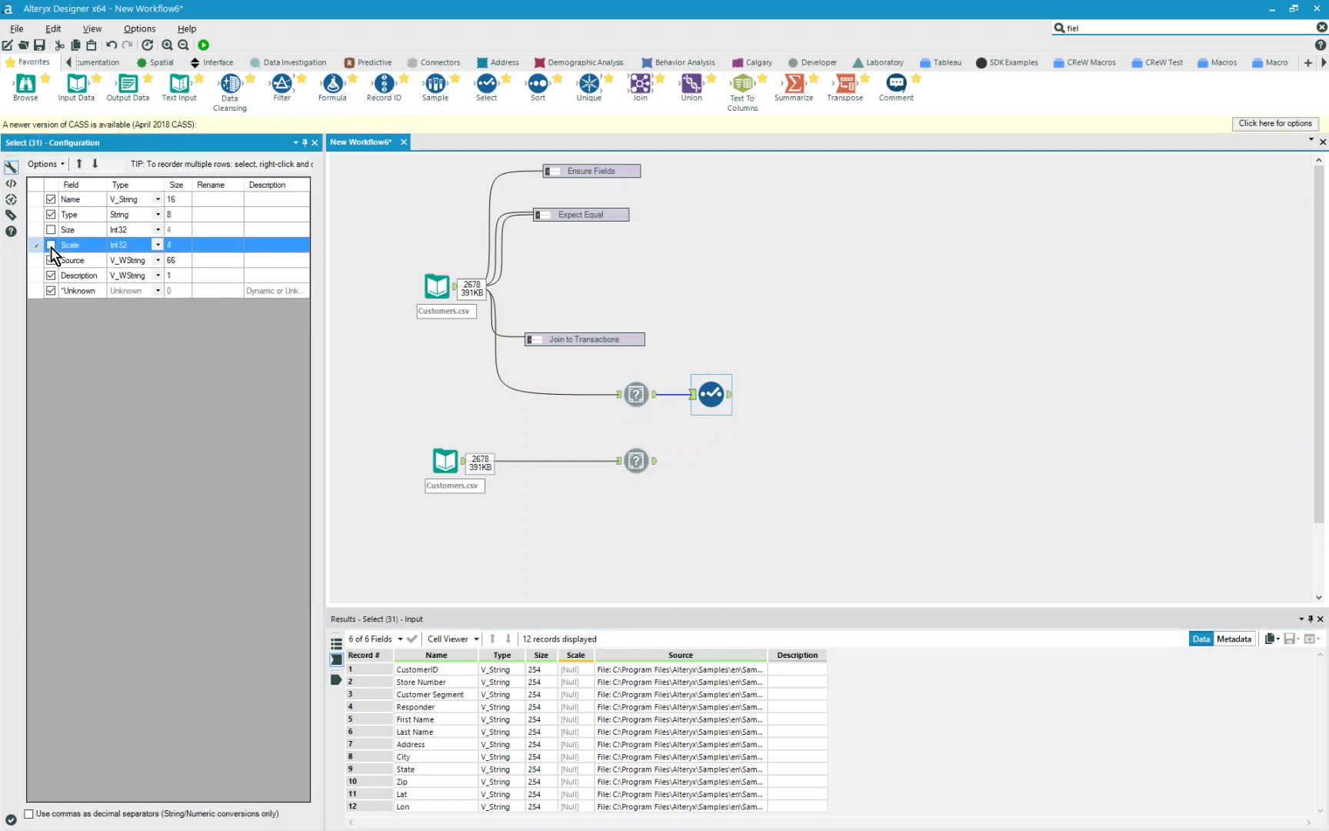
pyautogui.click(51, 260)
pyautogui.click(50, 275)
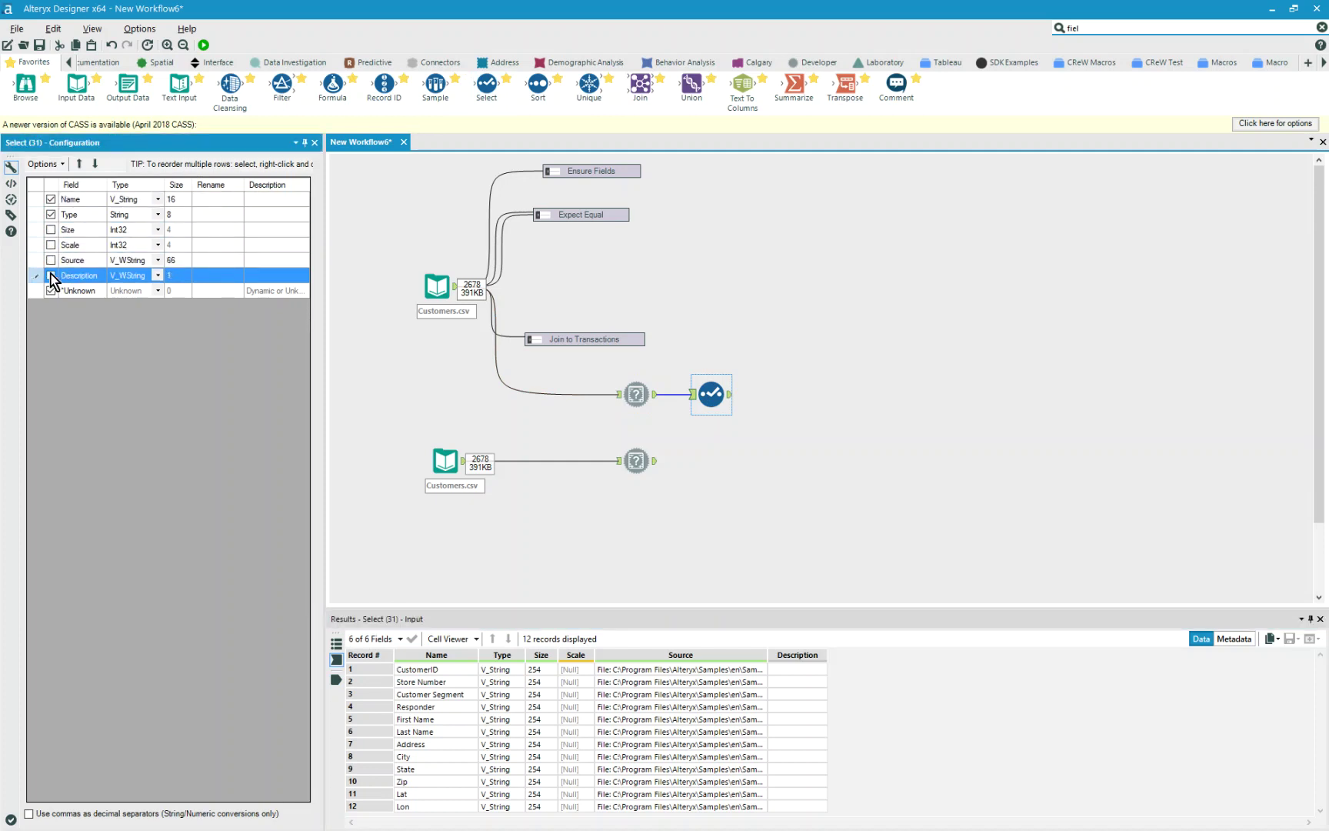
# Step: Paste a copy of the configured Select tool and attach it to the lower Field Info tool
pyautogui.click(712, 391)
pyautogui.hotkey('ctrl', 'c')
pyautogui.hotkey('ctrl', 'v')
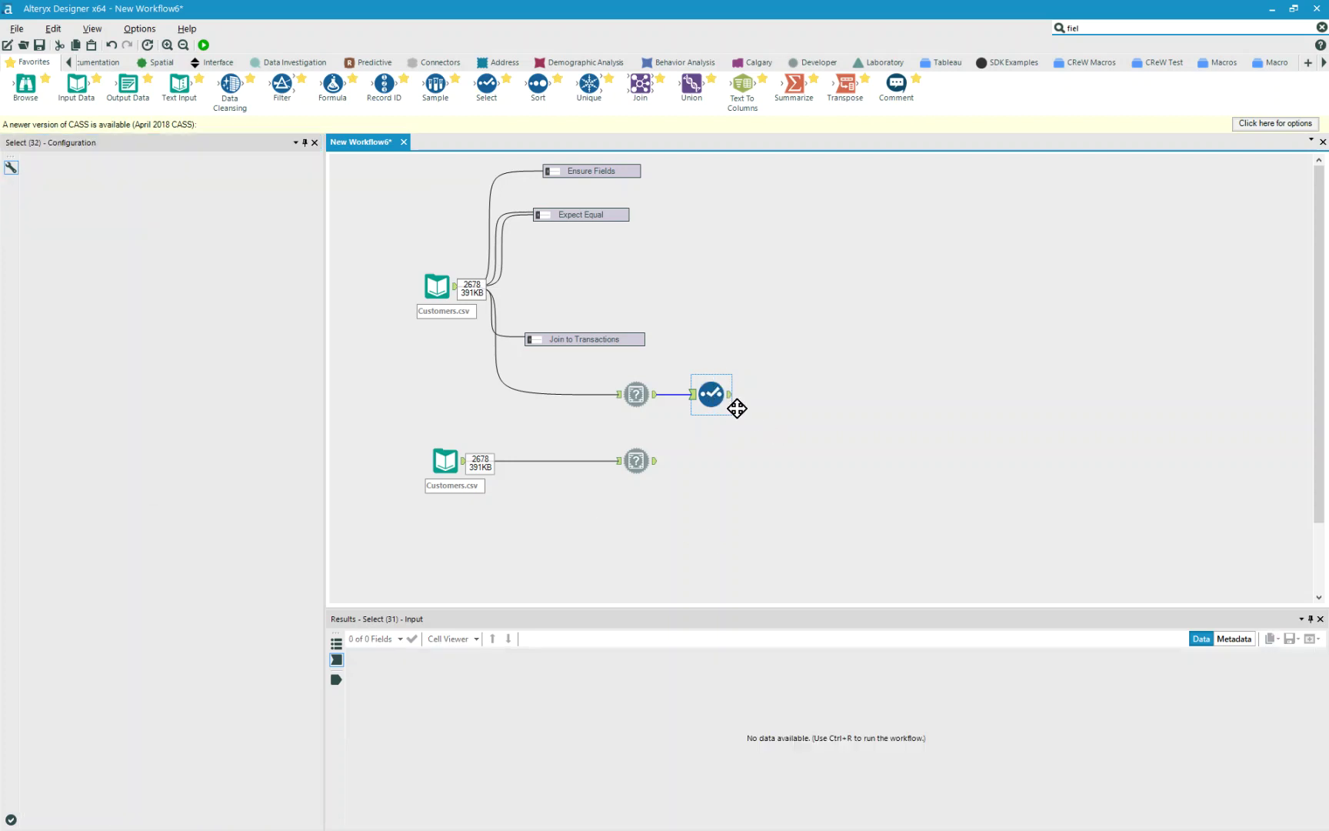
pyautogui.moveTo(739, 423); pyautogui.dragTo(711, 461)
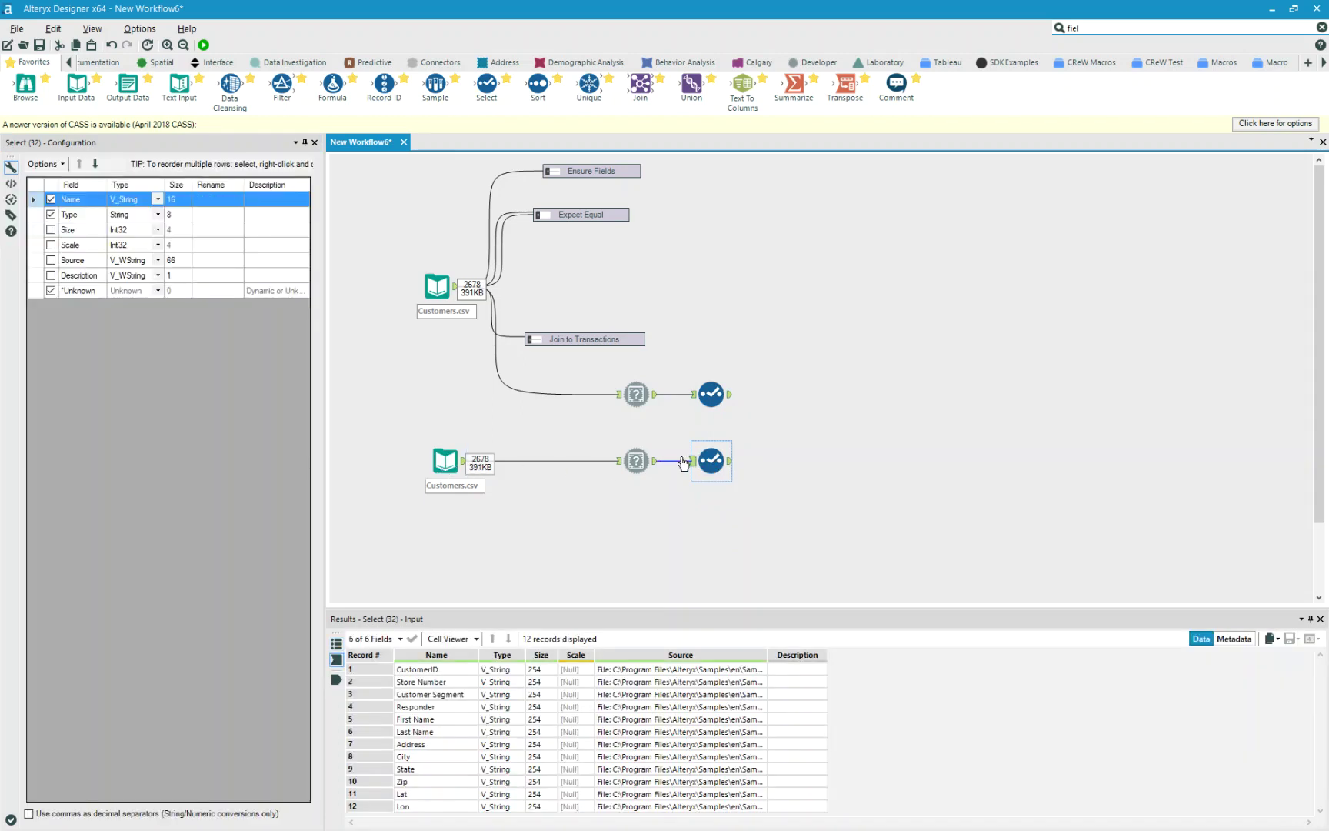
pyautogui.moveTo(827, 90); pyautogui.dragTo(793, 394)
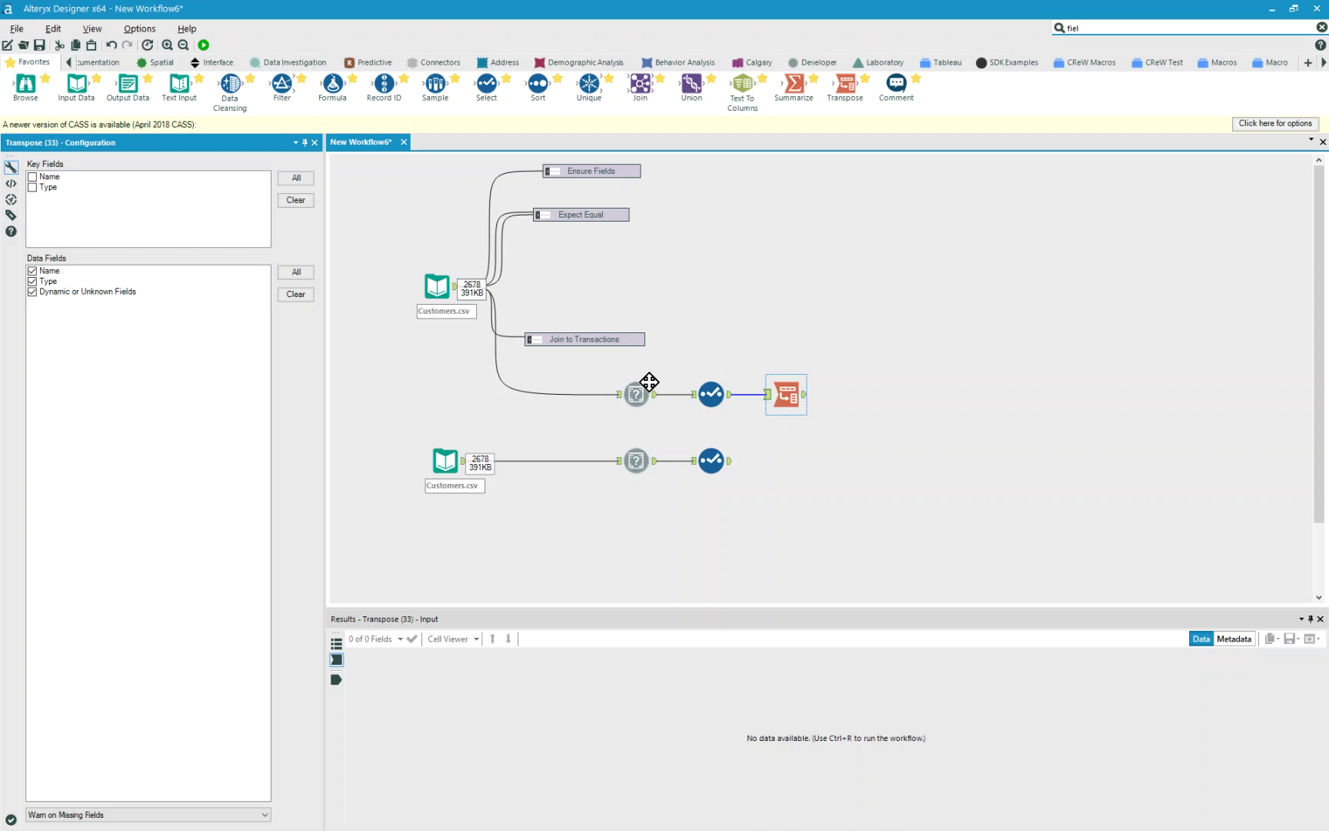
pyautogui.click(202, 44)
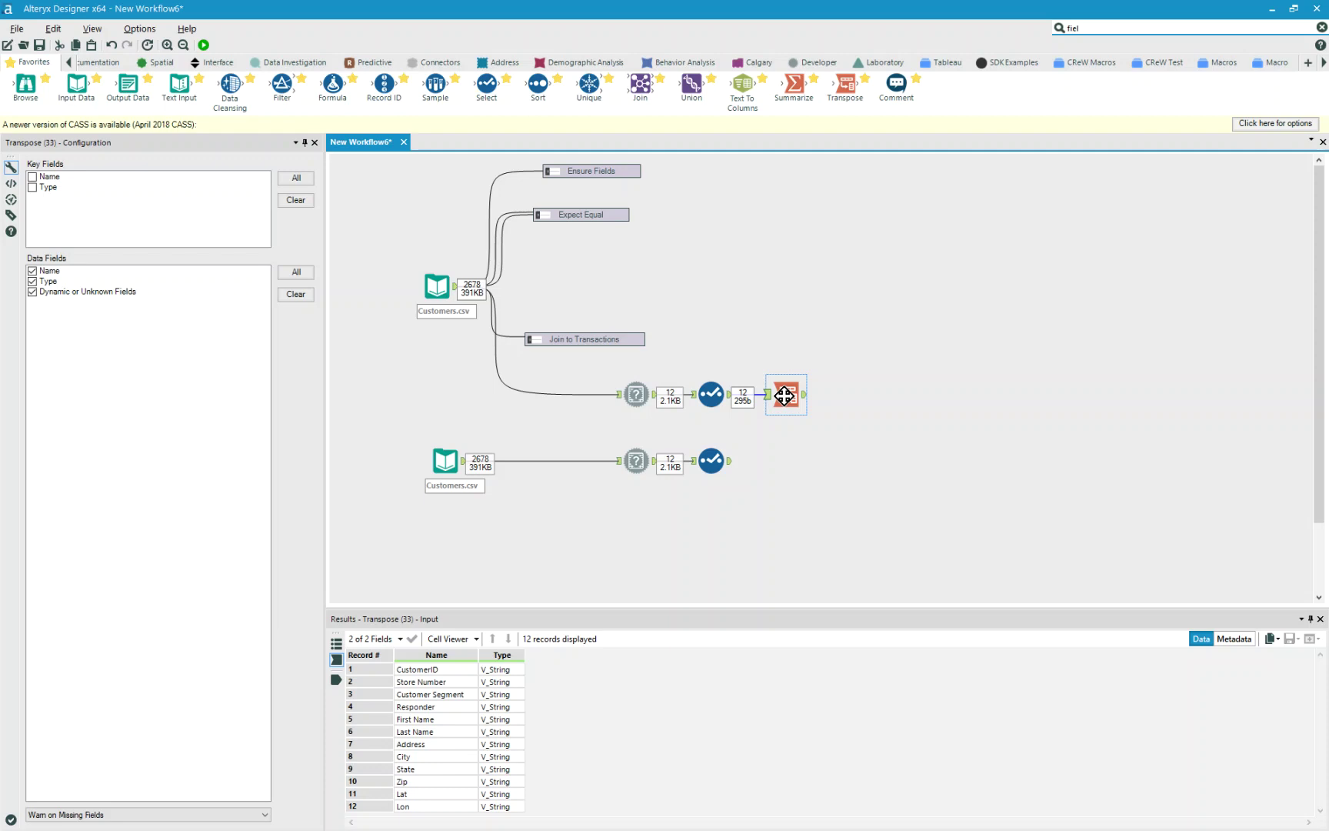
pyautogui.press('Delete')
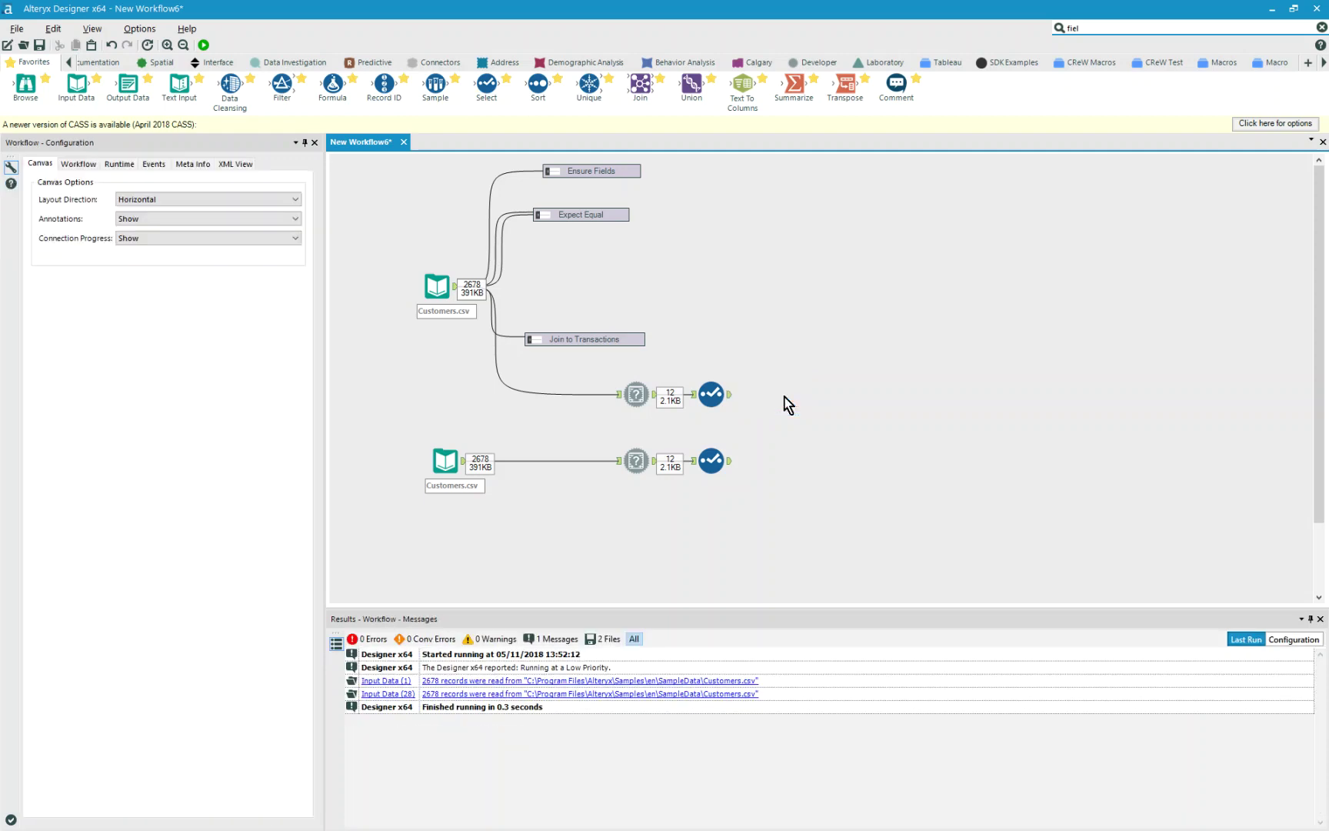
# Step: Run the workflow and examine the field names and types output by both Select tools
pyautogui.click(712, 393)
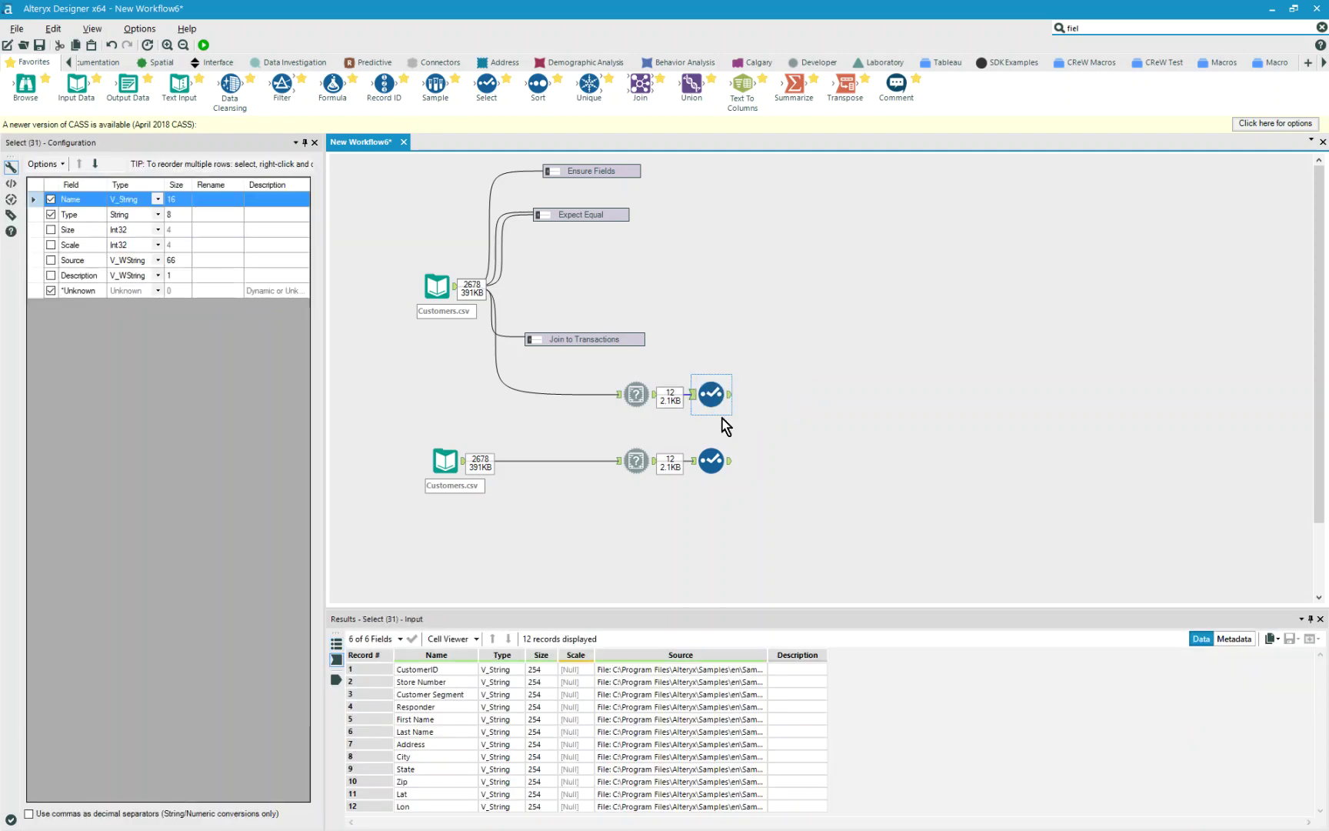
pyautogui.click(203, 44)
pyautogui.click(336, 679)
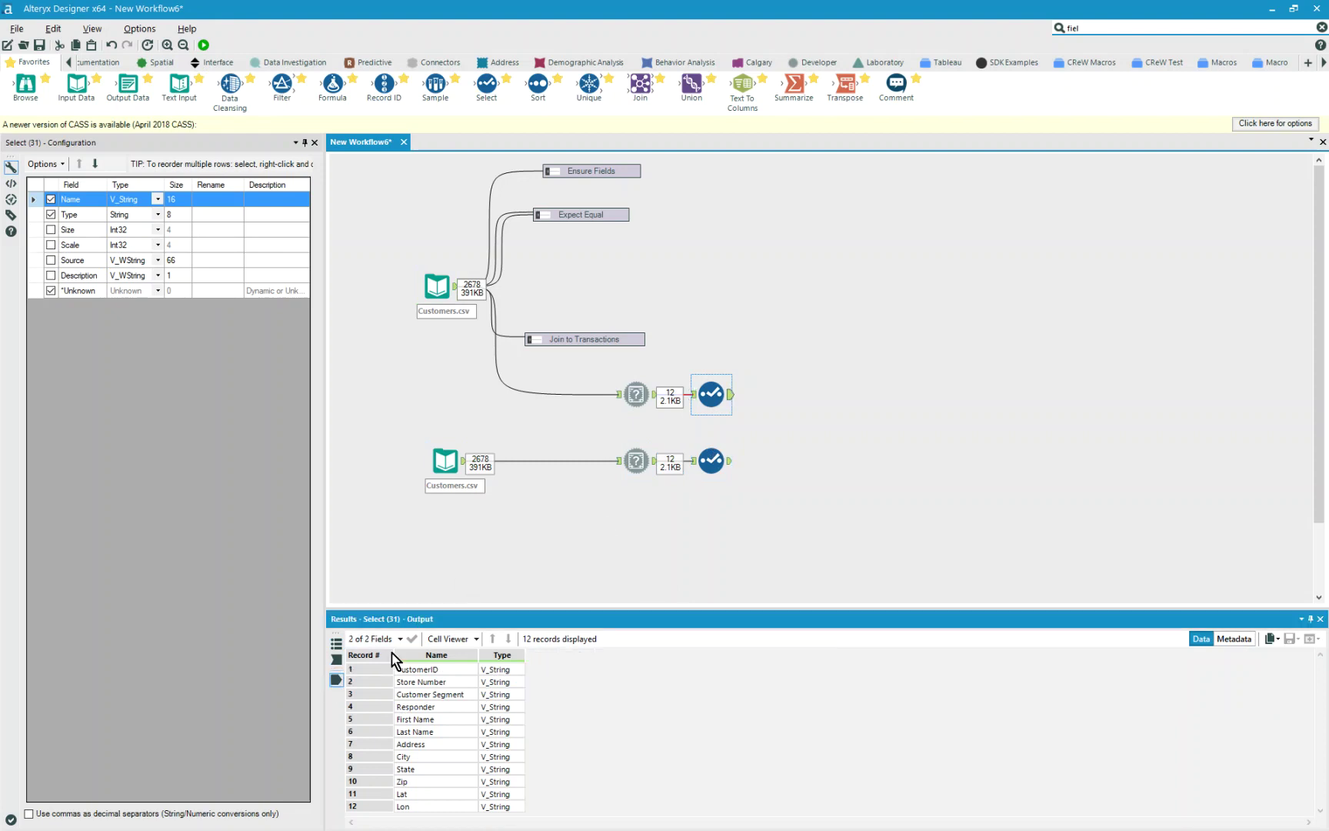
pyautogui.click(732, 464)
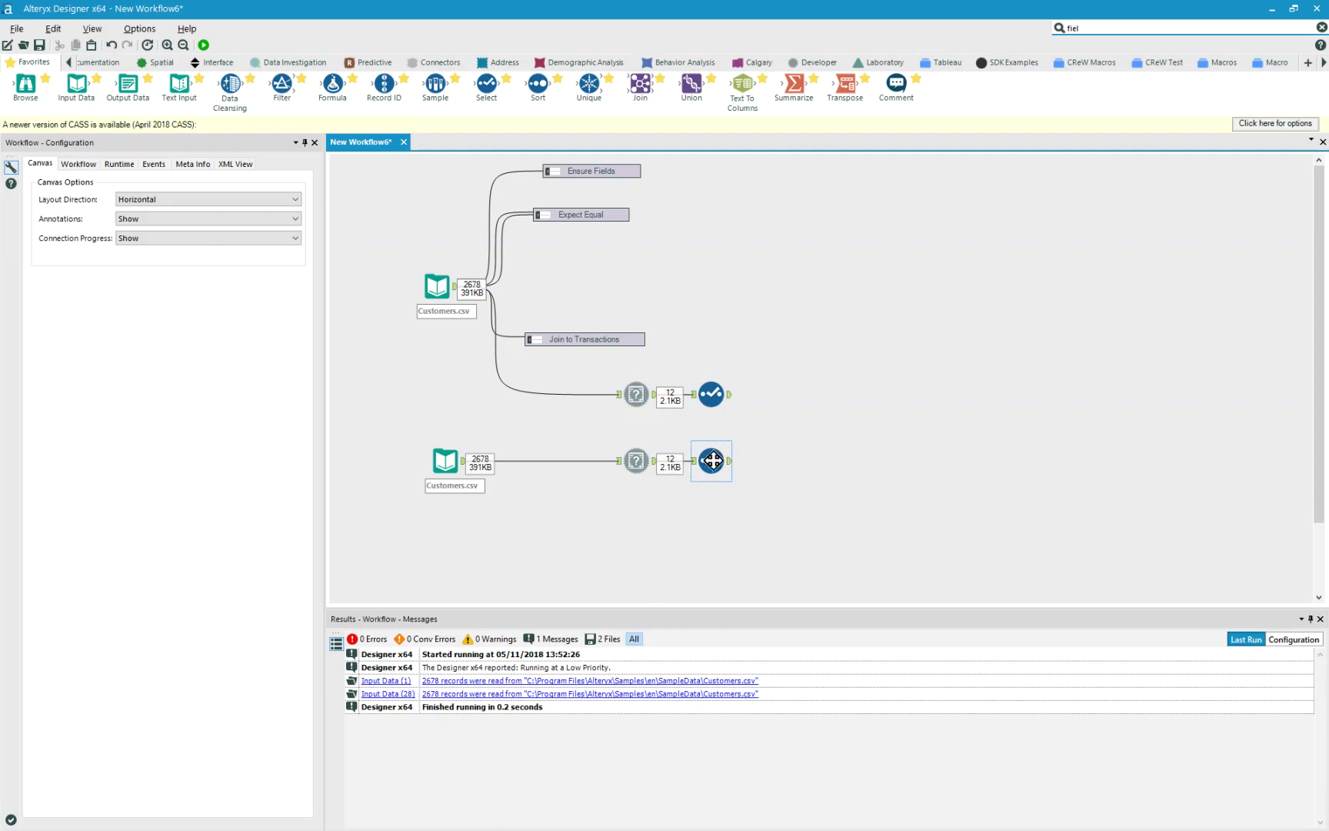
pyautogui.click(711, 460)
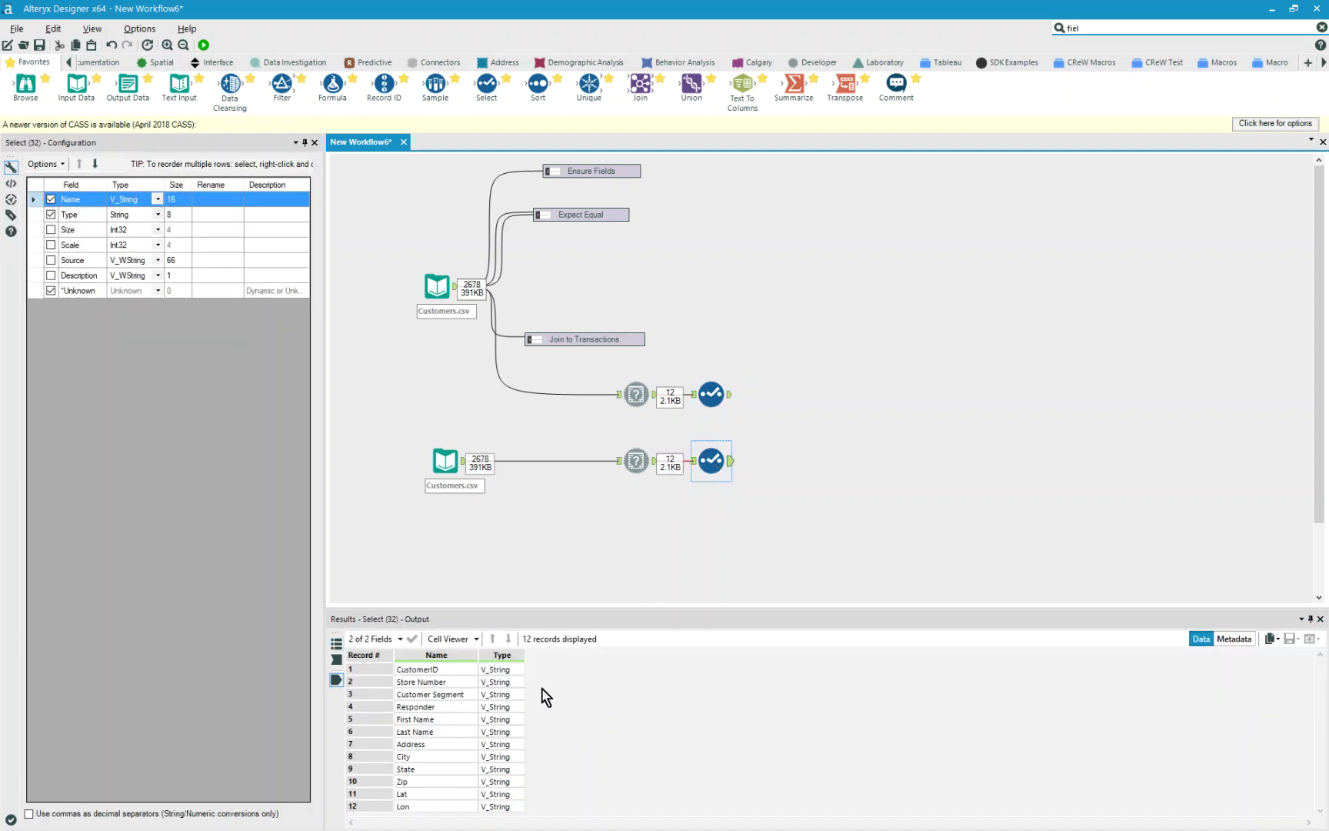
# Step: Add a Join tool fed by both Select tools, joining on the specific fields Name and Type
pyautogui.moveTo(643, 83); pyautogui.dragTo(806, 412)
pyautogui.moveTo(730, 460); pyautogui.dragTo(785, 410)
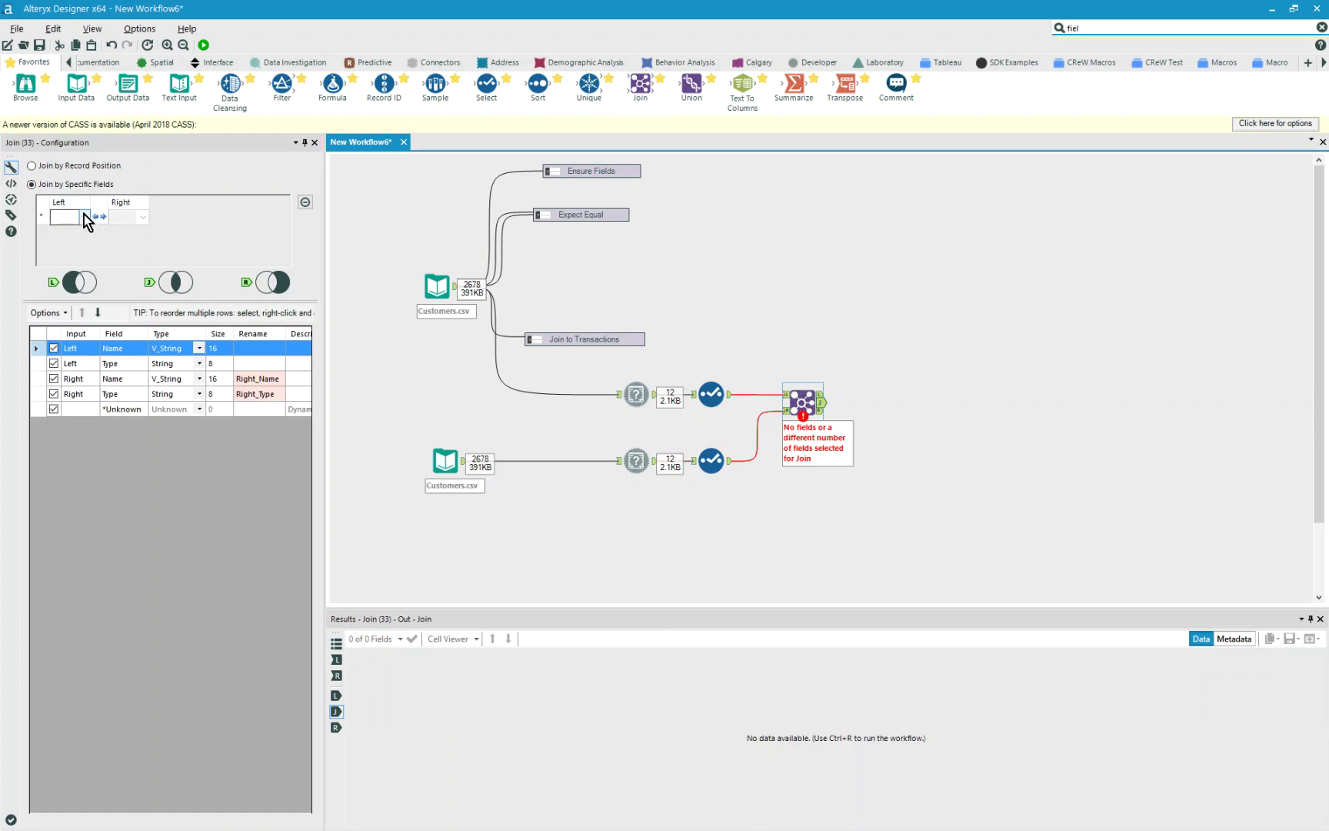
pyautogui.click(84, 217)
pyautogui.click(85, 233)
pyautogui.click(84, 233)
pyautogui.click(71, 260)
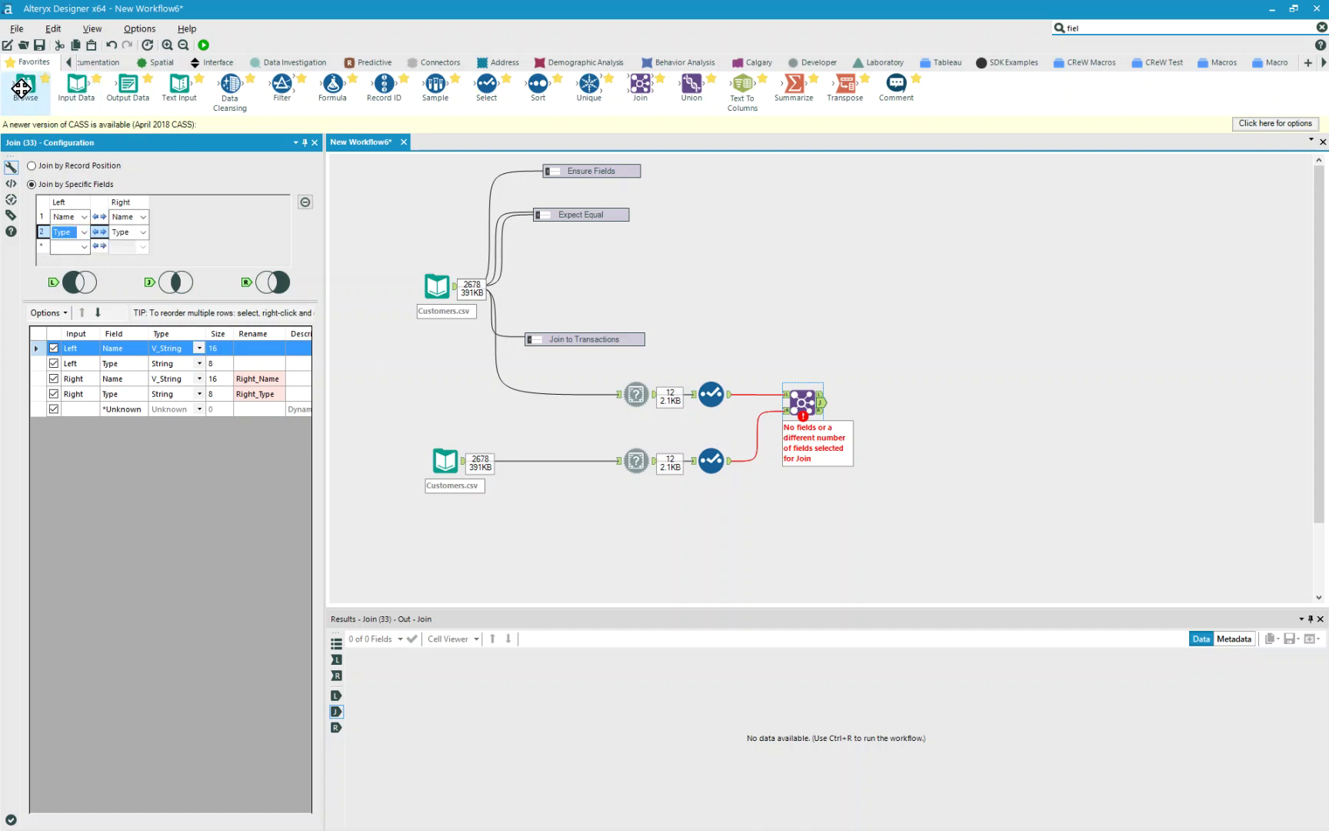
# Step: Find the Test tool, place it beyond the Join tool, and connect the Join's left and right unmatched outputs to it
pyautogui.click(1107, 27)
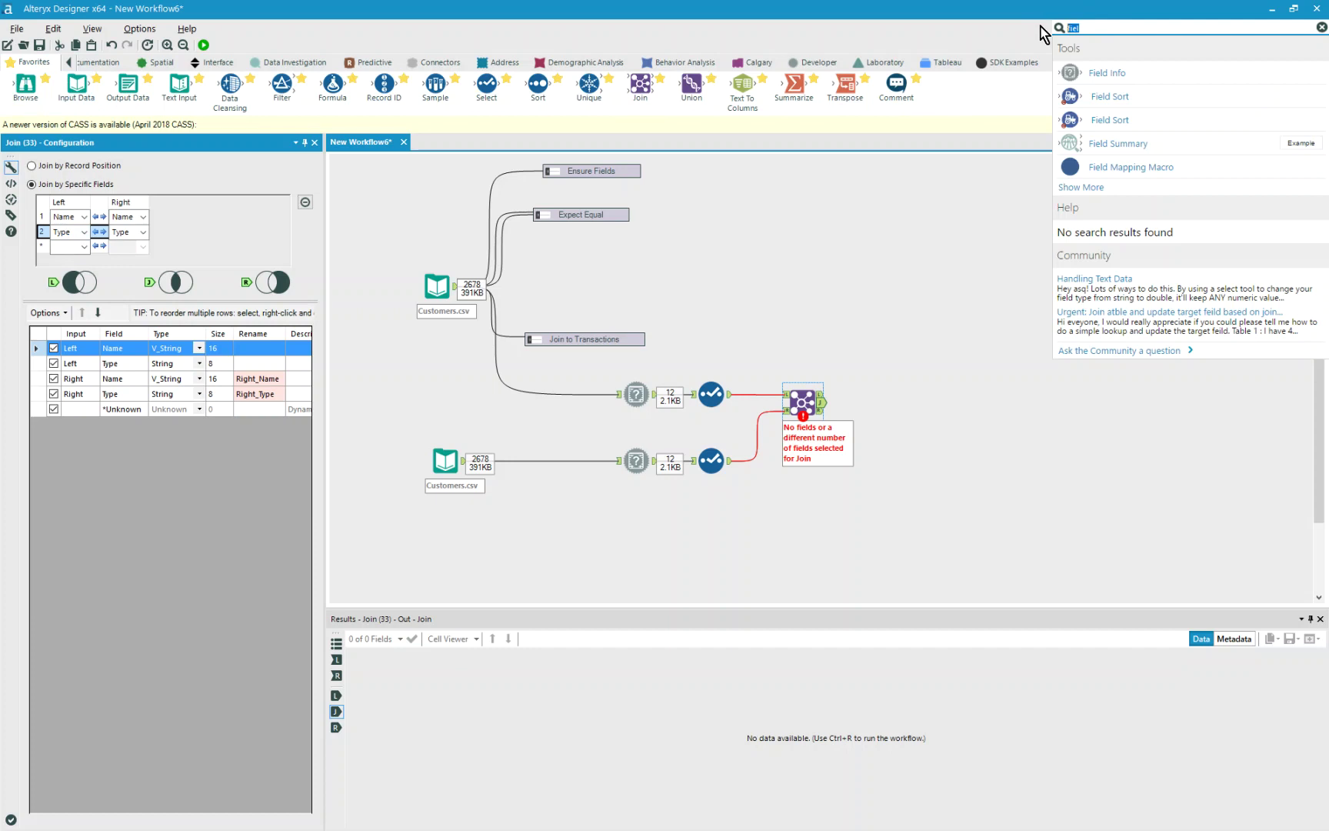
pyautogui.write('test')
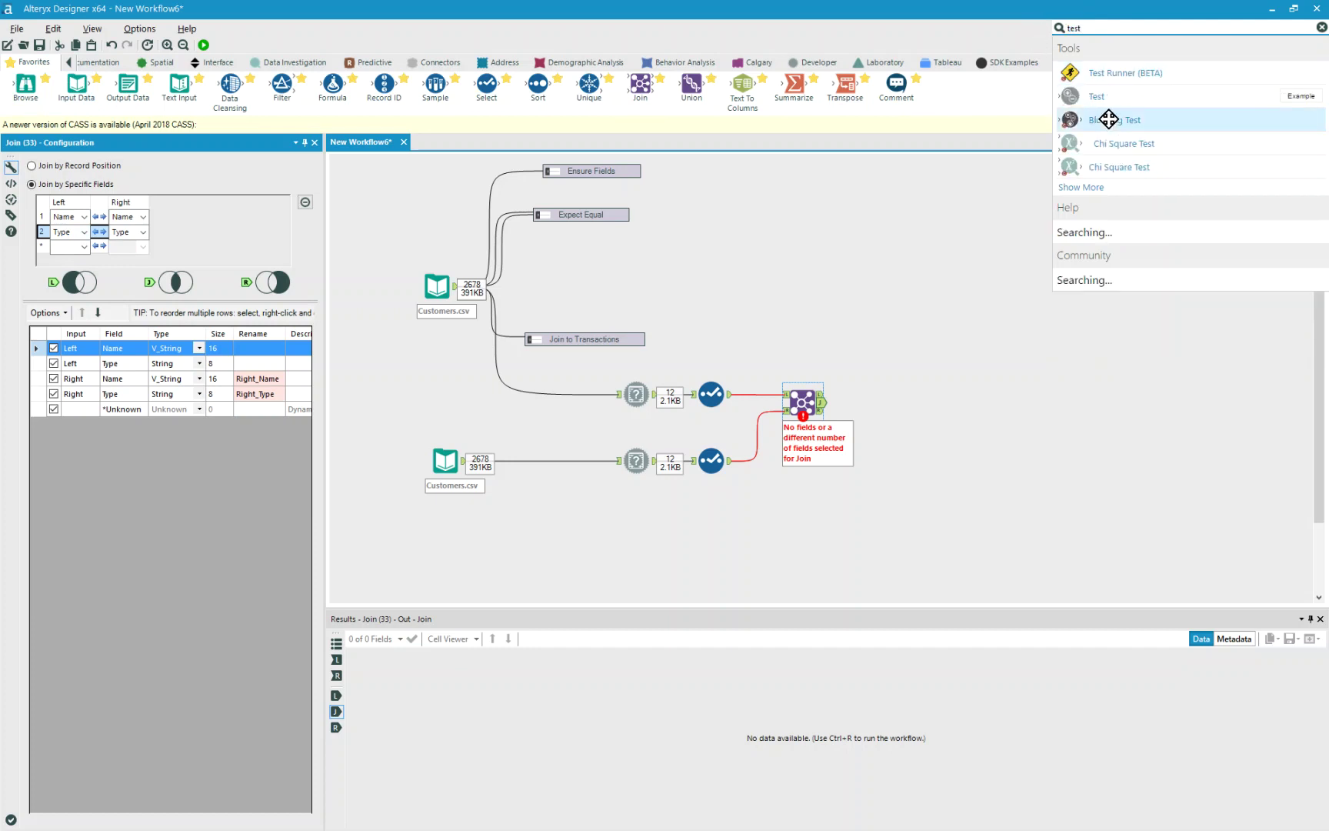
pyautogui.moveTo(1093, 94); pyautogui.dragTo(960, 336)
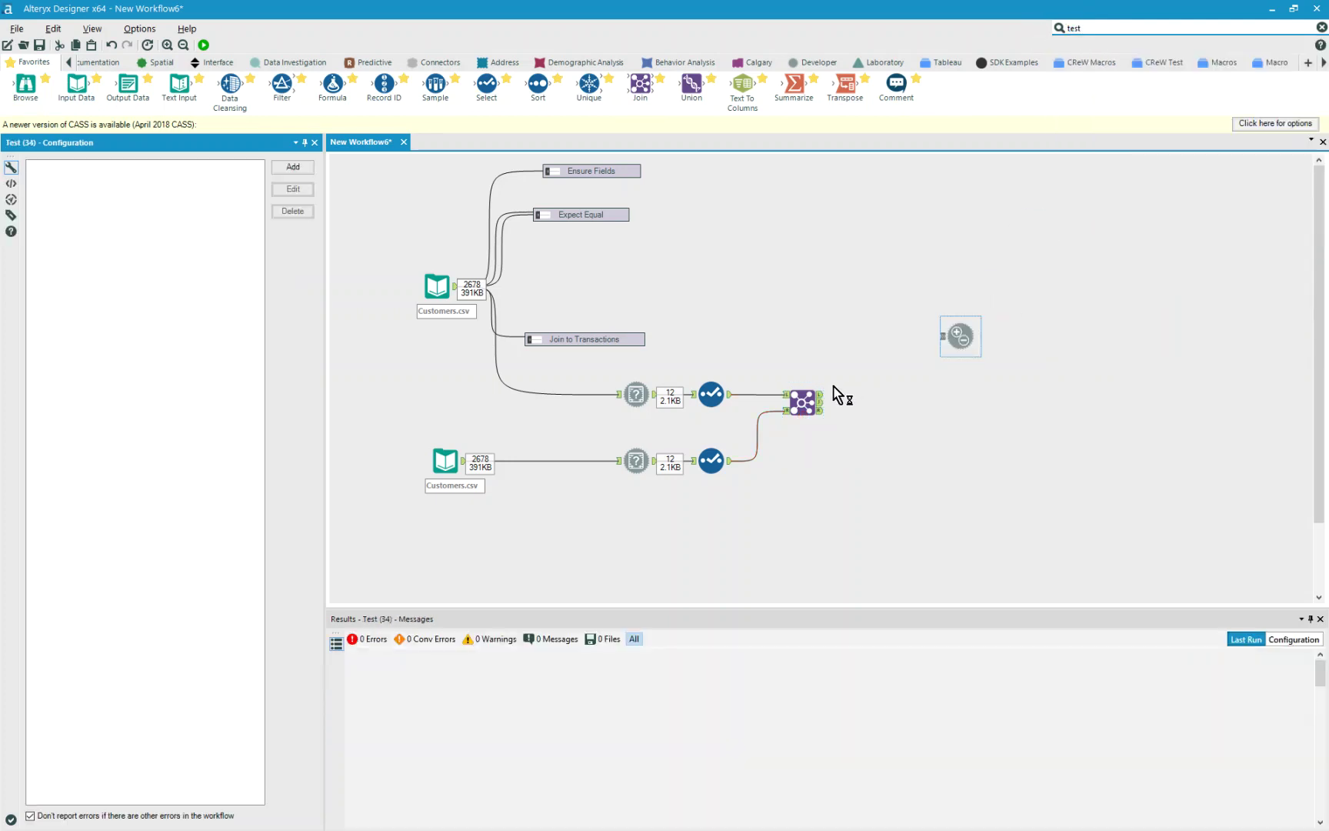
pyautogui.moveTo(822, 399); pyautogui.dragTo(943, 336)
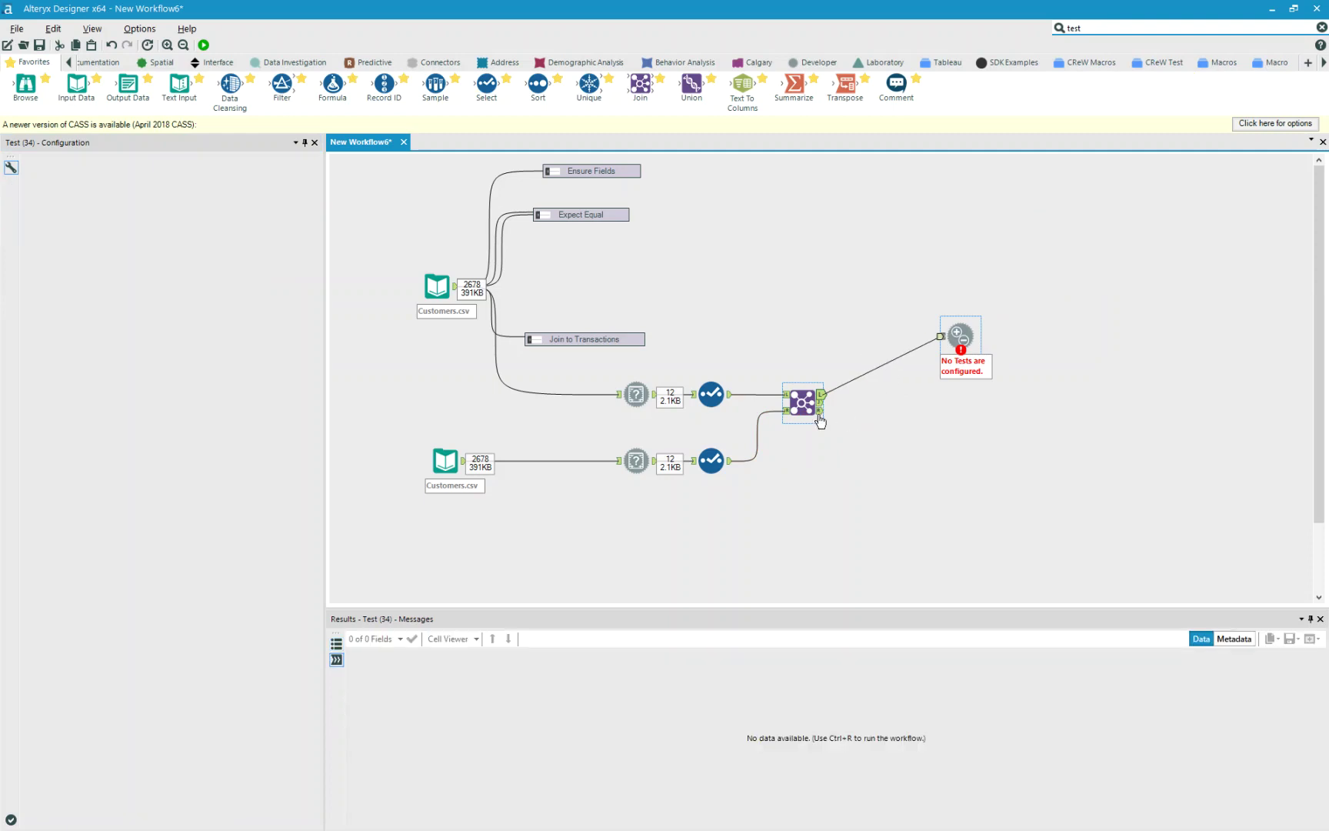
pyautogui.moveTo(821, 415); pyautogui.dragTo(943, 336)
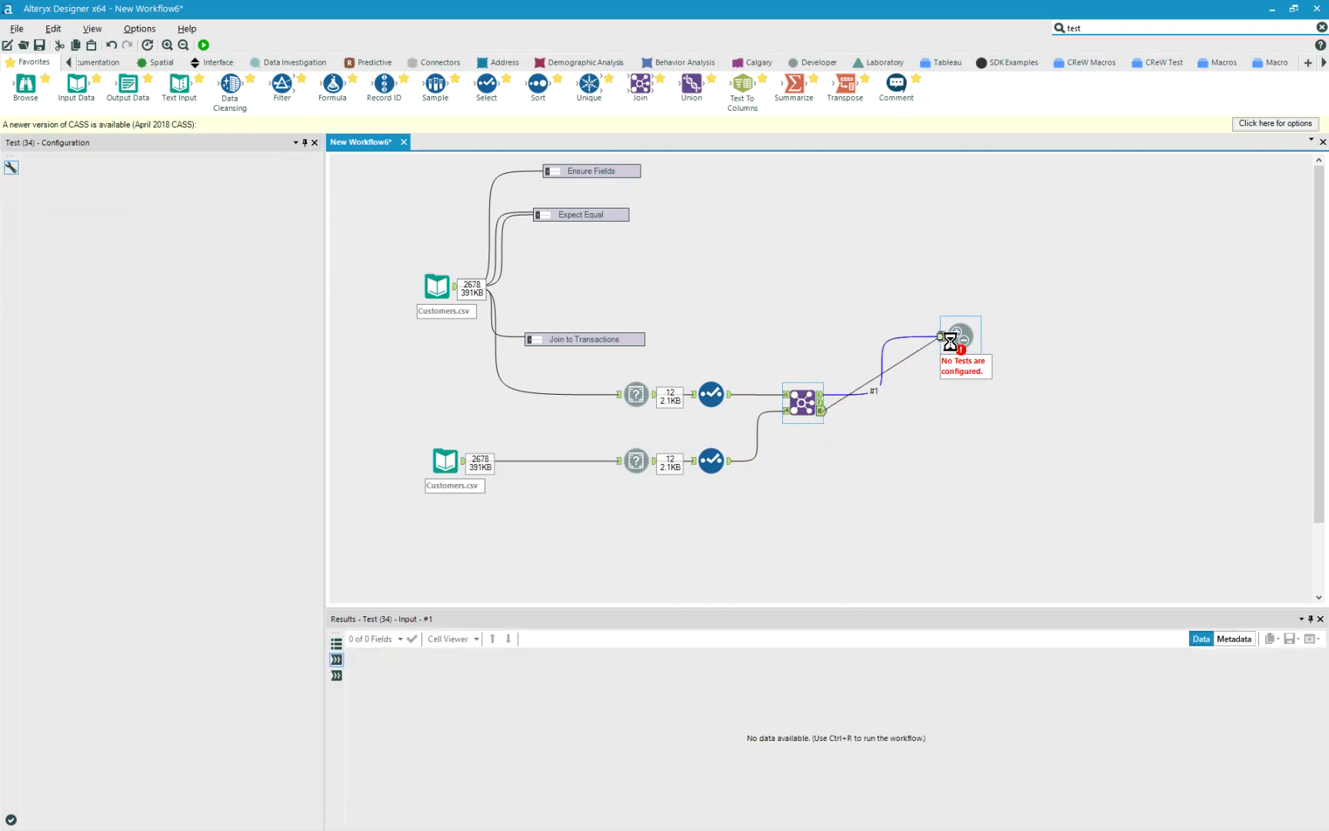
# Step: Rename the Test tool's incoming connections: L for the left unmatched output and R for the right unmatched output
pyautogui.click(869, 389)
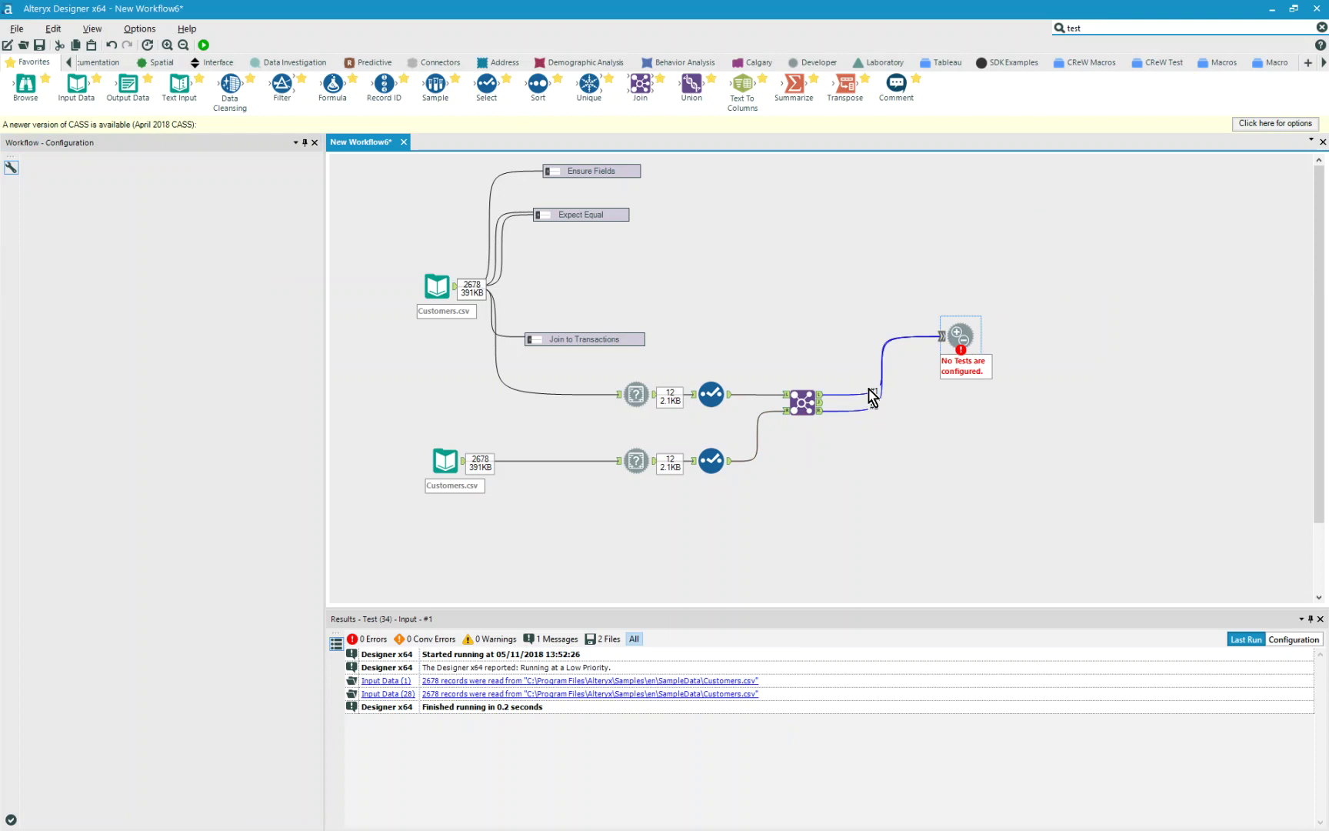
pyautogui.click(873, 392)
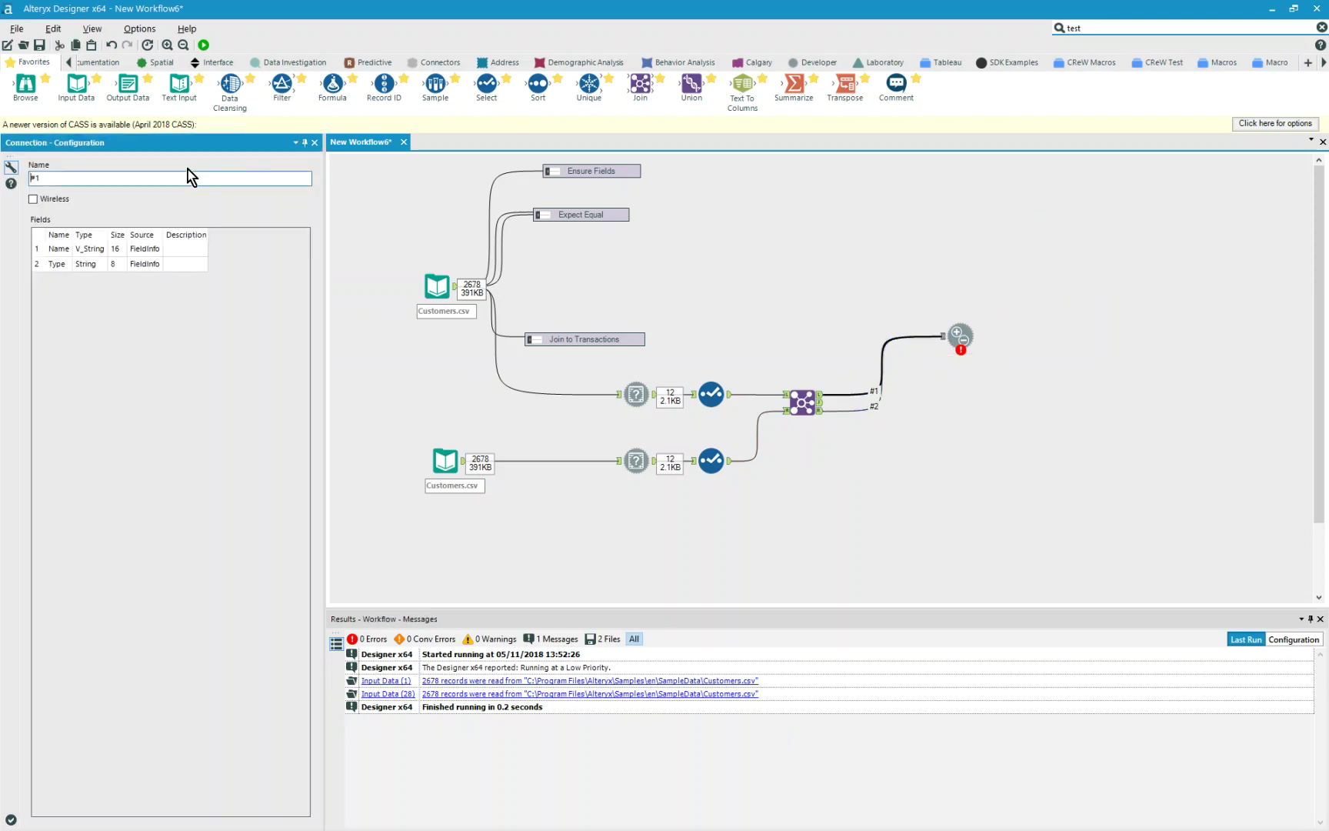
pyautogui.doubleClick(36, 177)
pyautogui.write('L')
pyautogui.click(872, 406)
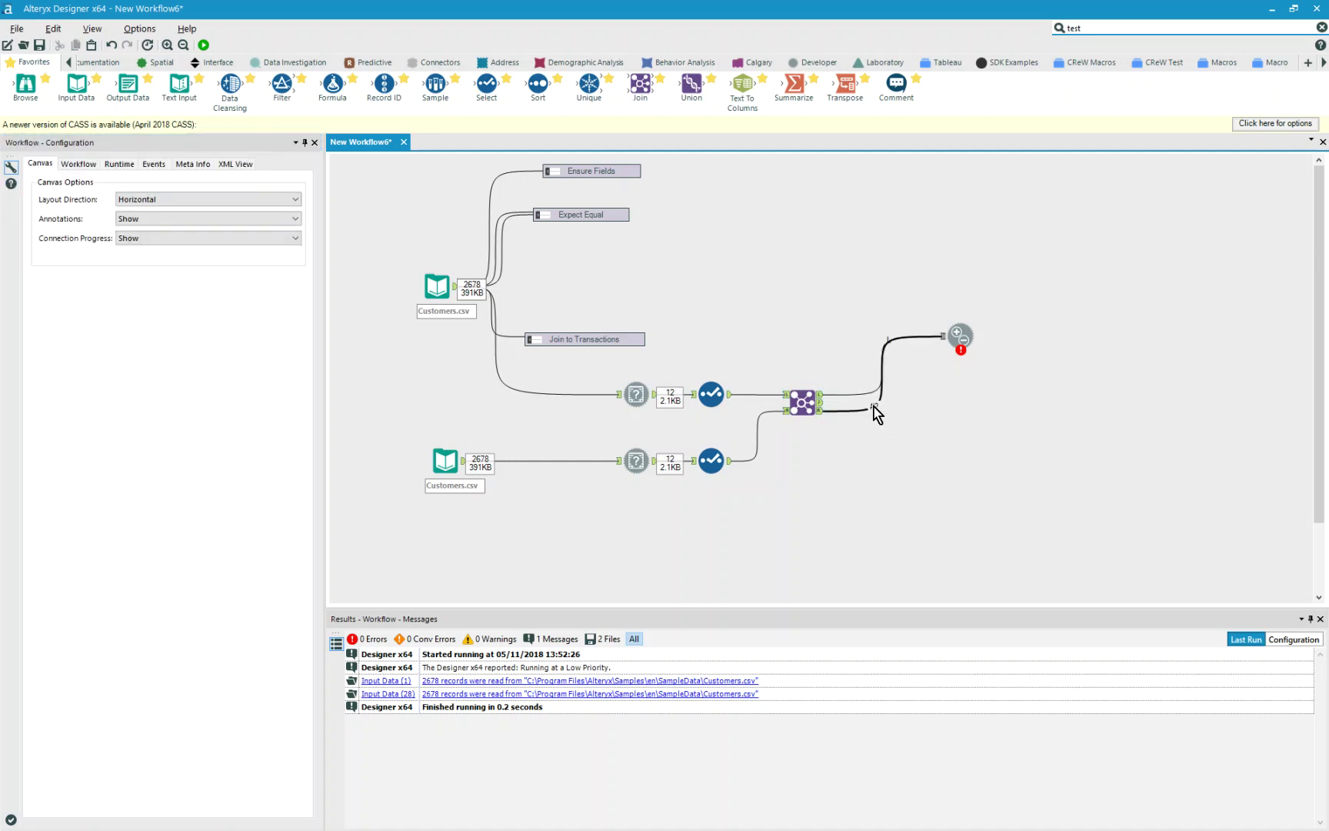
pyautogui.click(872, 406)
pyautogui.click(55, 181)
pyautogui.hotkey('ctrl', 'a')
pyautogui.write('R')
# Step: Add the test "All Fields are present" on connection L, requiring the record count to match the specific value 0
pyautogui.click(967, 337)
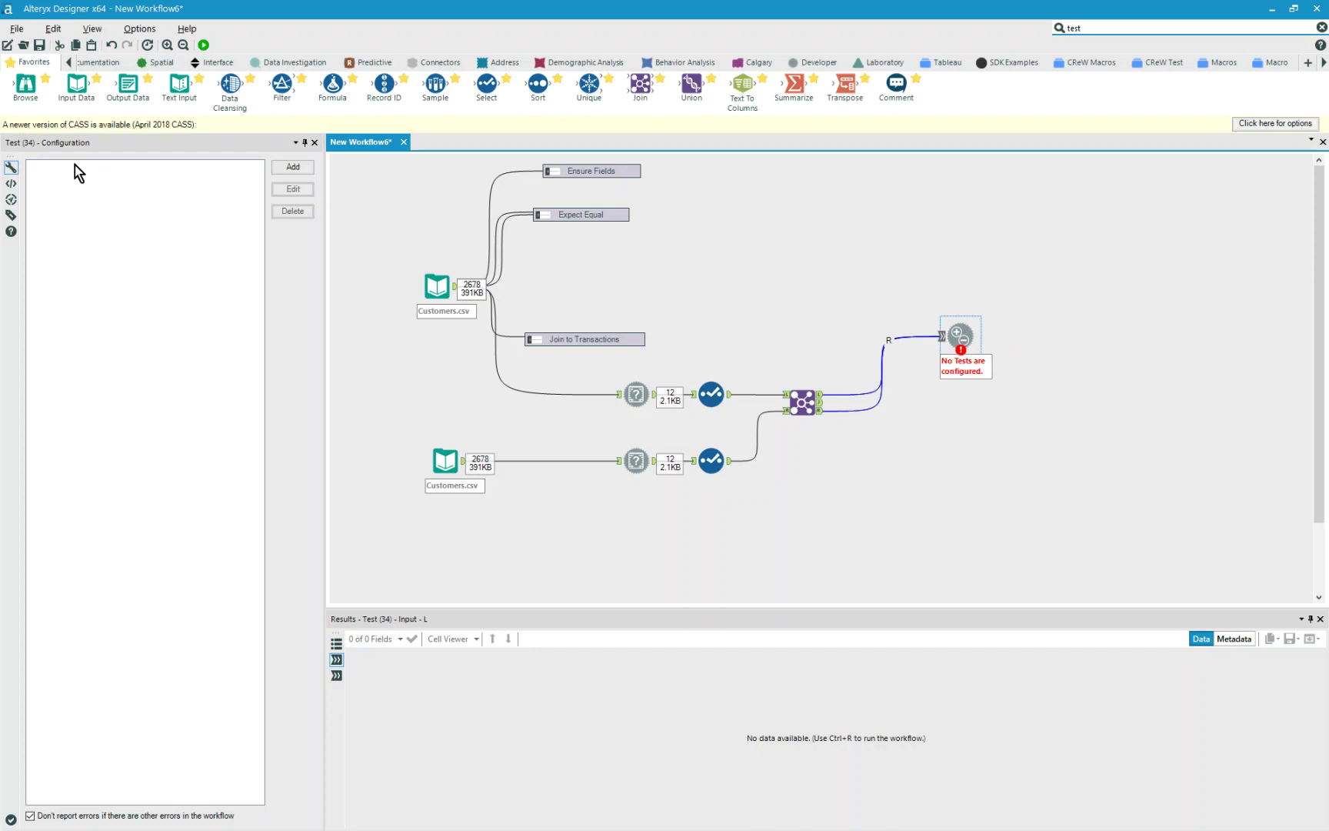
pyautogui.click(301, 169)
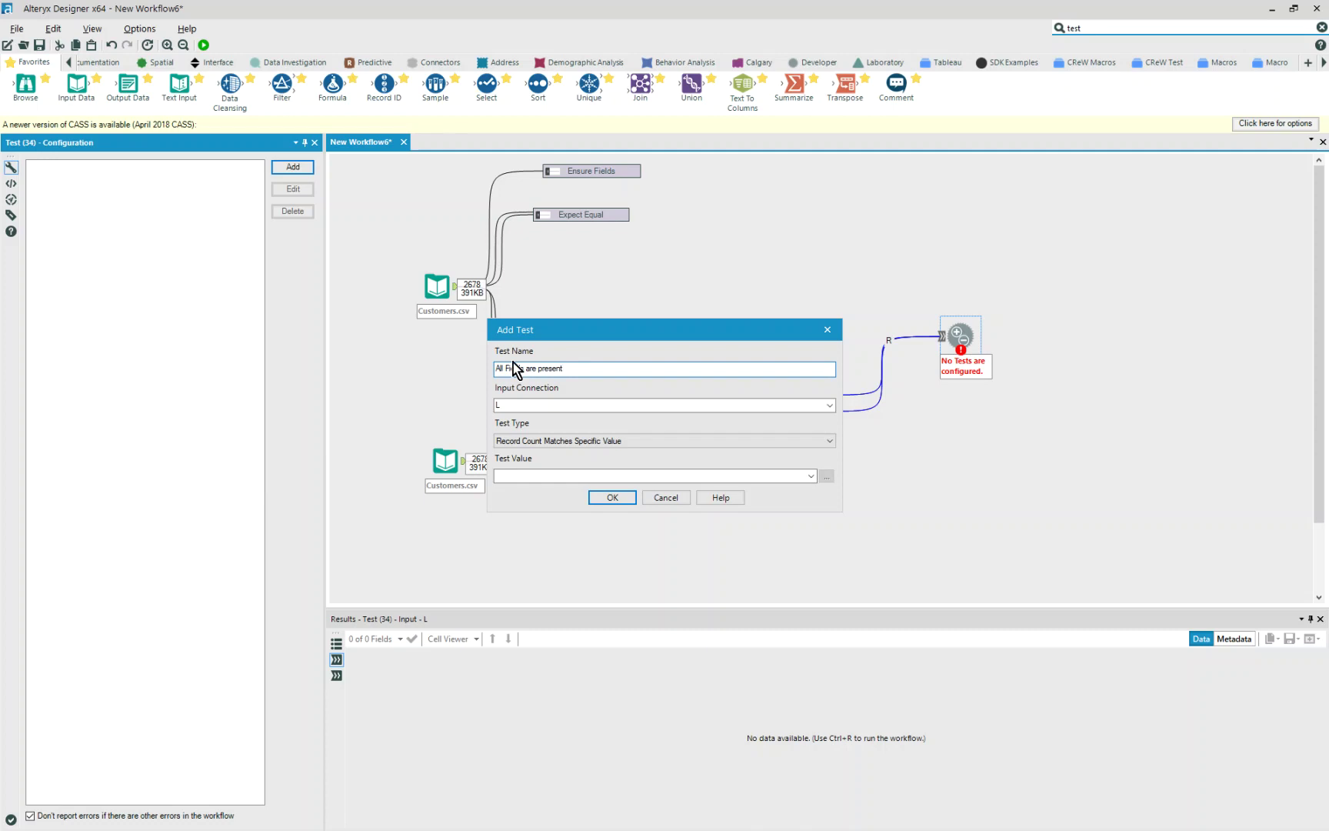
pyautogui.click(521, 476)
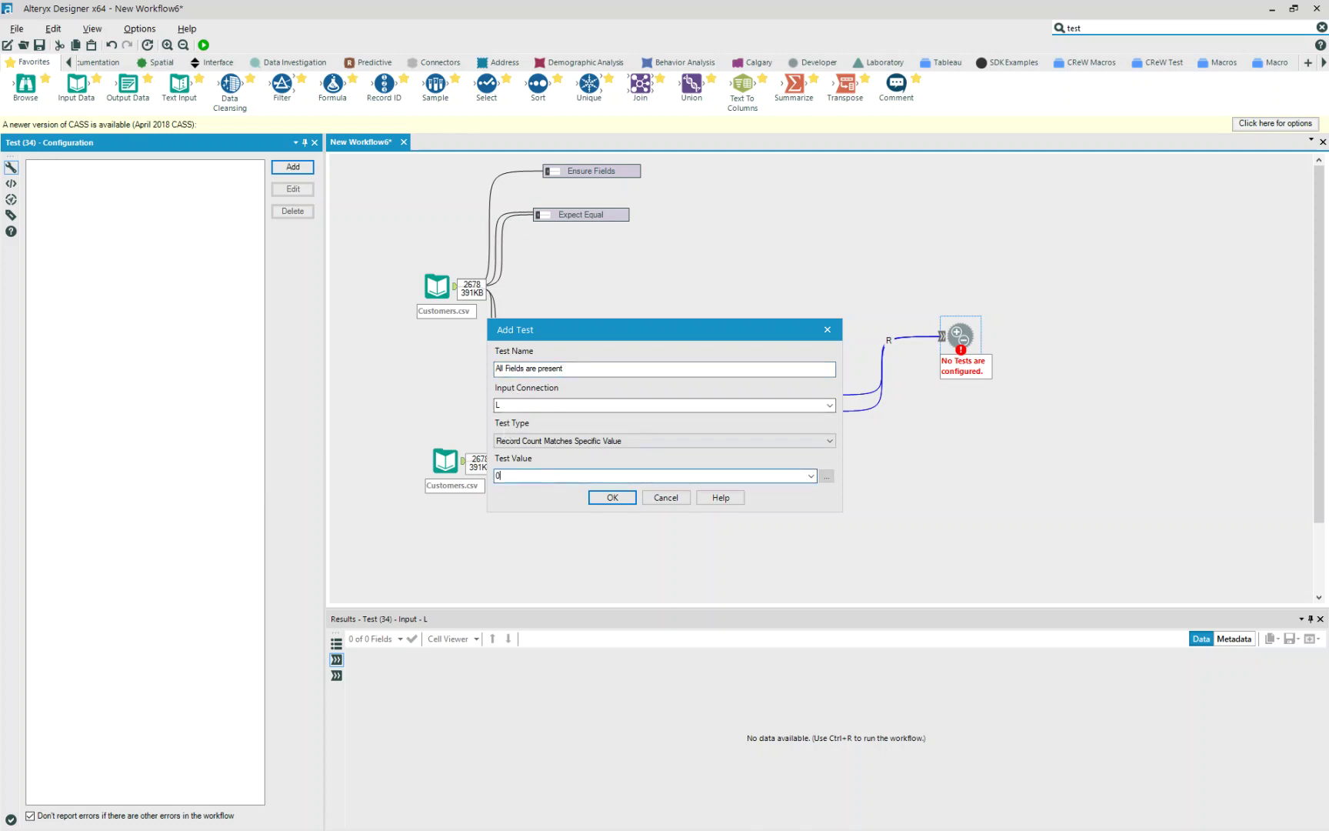
pyautogui.click(616, 498)
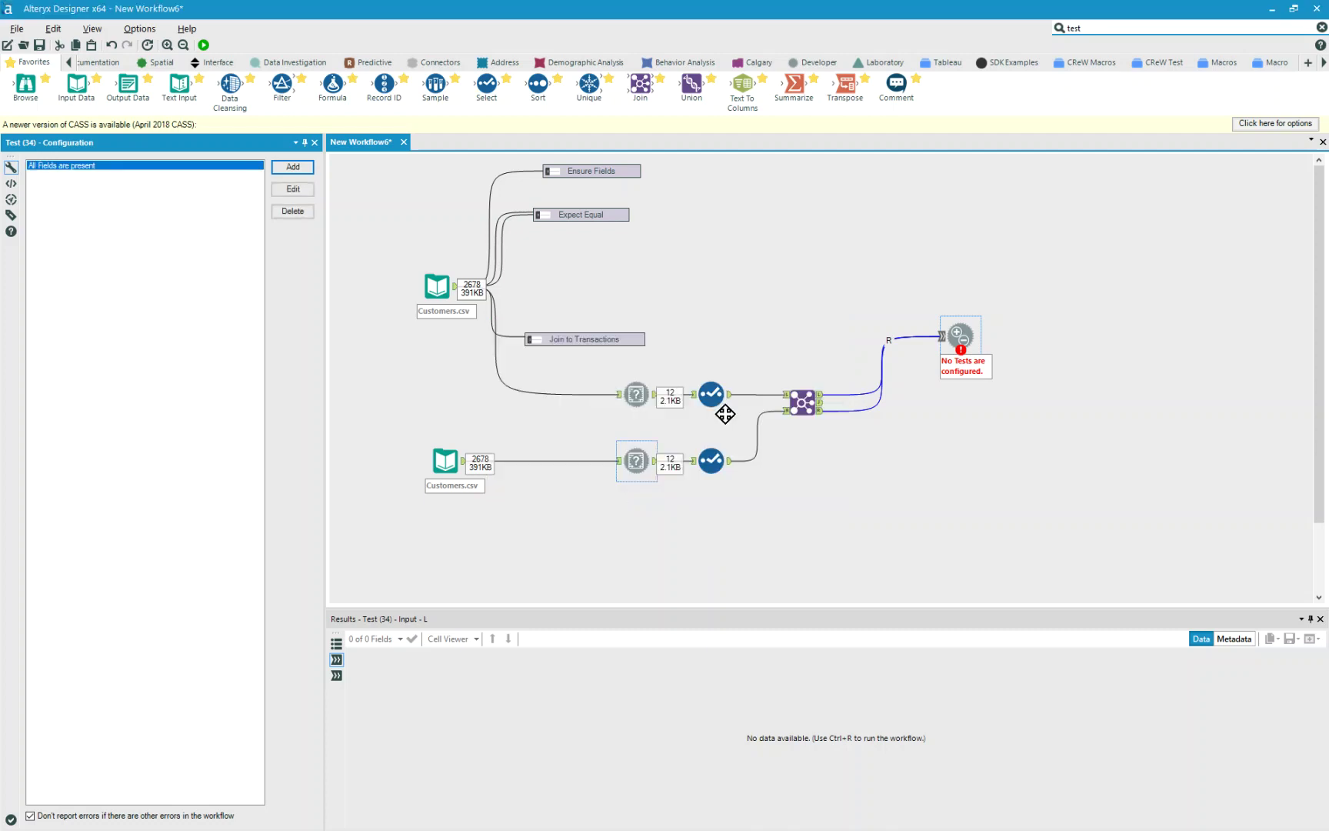
# Step: Add a second test, "All Fields Match", on connection R, requiring the record count to match the specific value 0
pyautogui.click(303, 165)
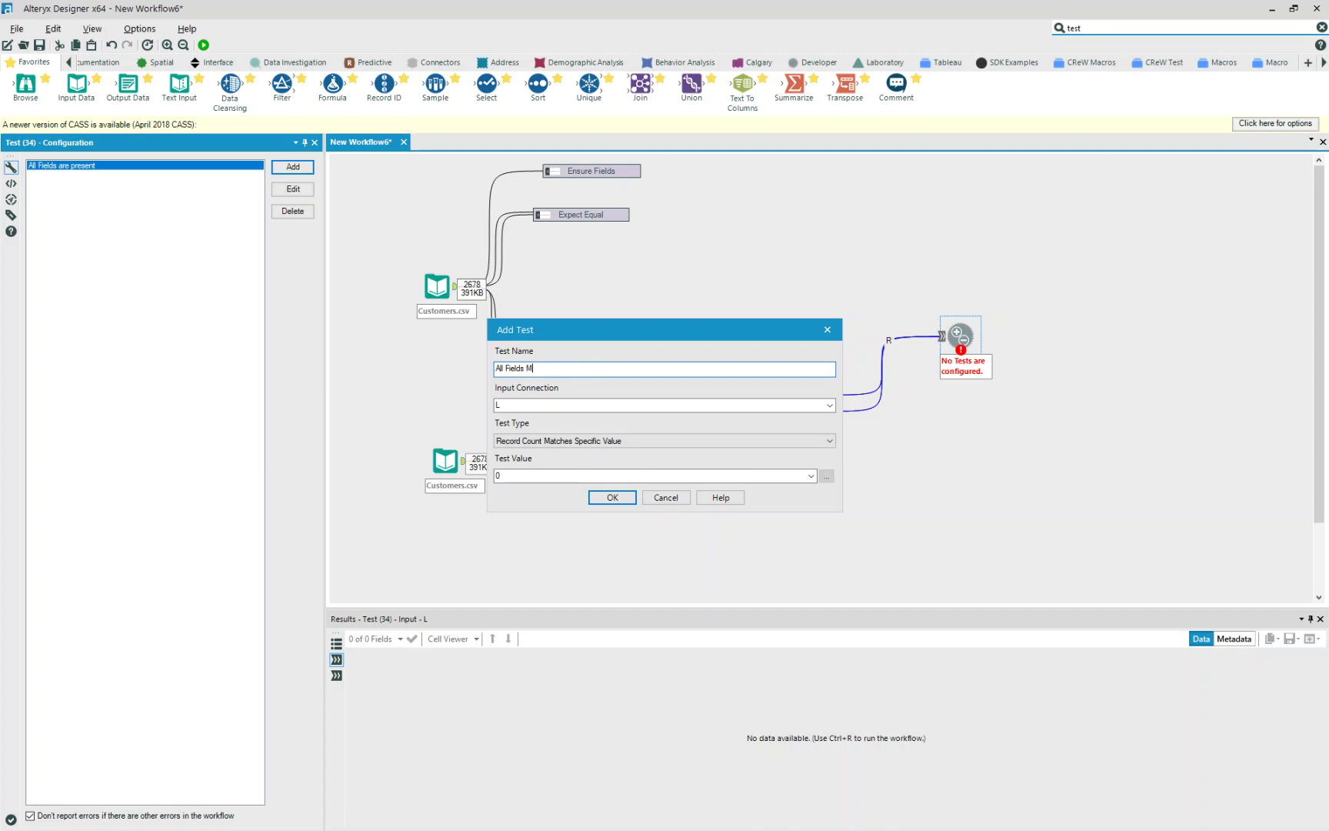
pyautogui.click(504, 405)
pyautogui.click(827, 405)
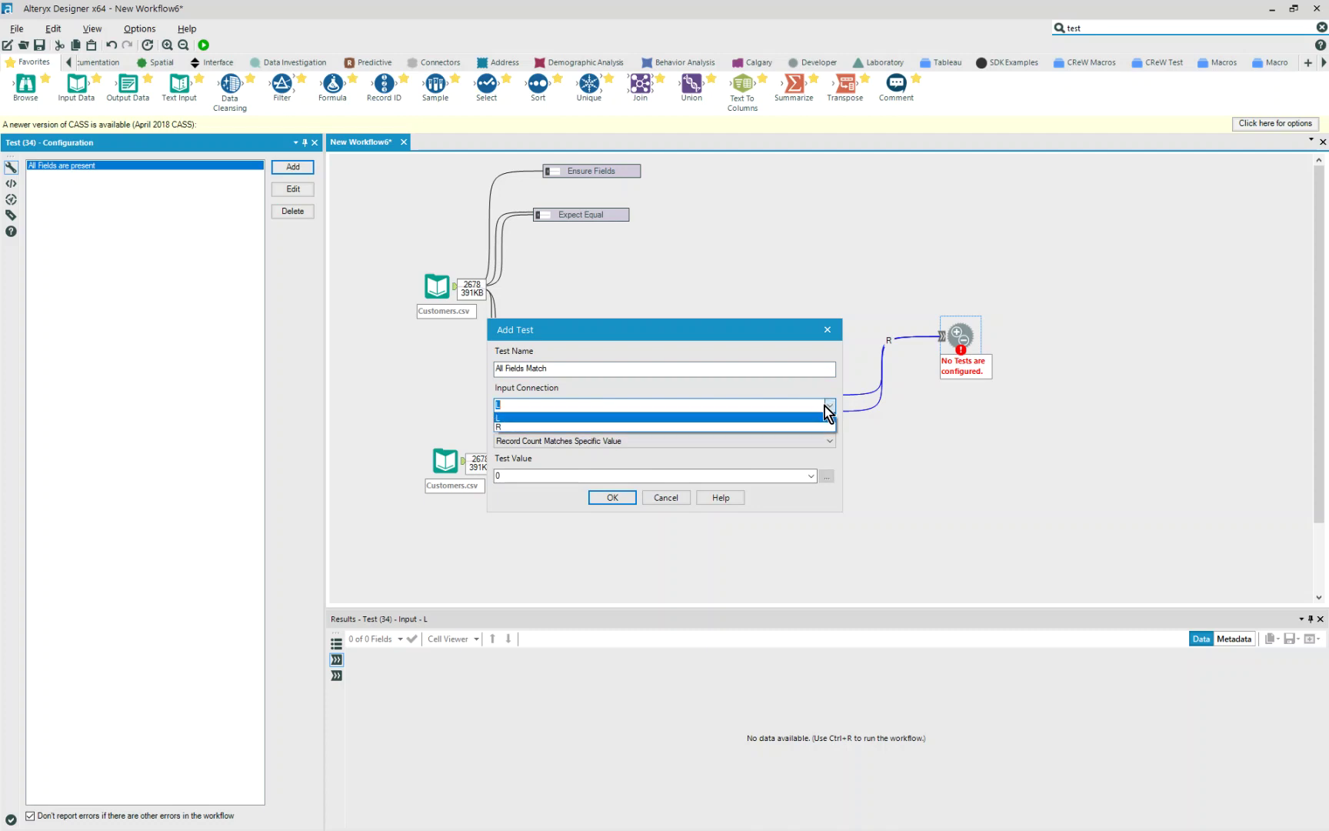
pyautogui.click(499, 427)
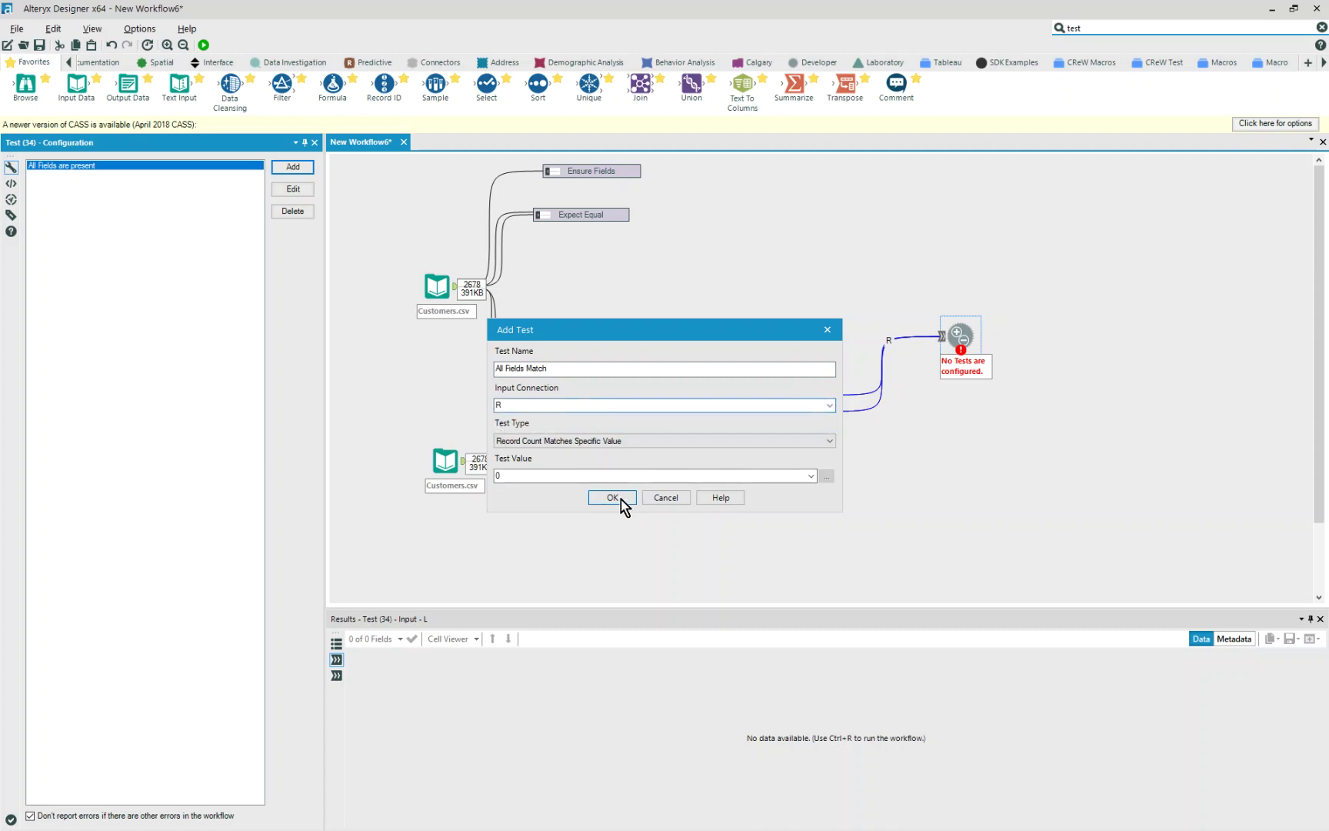
pyautogui.click(619, 498)
# Step: Shift the Test tool slightly farther from the Join tool and run the workflow with both field tests
pyautogui.moveTo(959, 336); pyautogui.dragTo(997, 337)
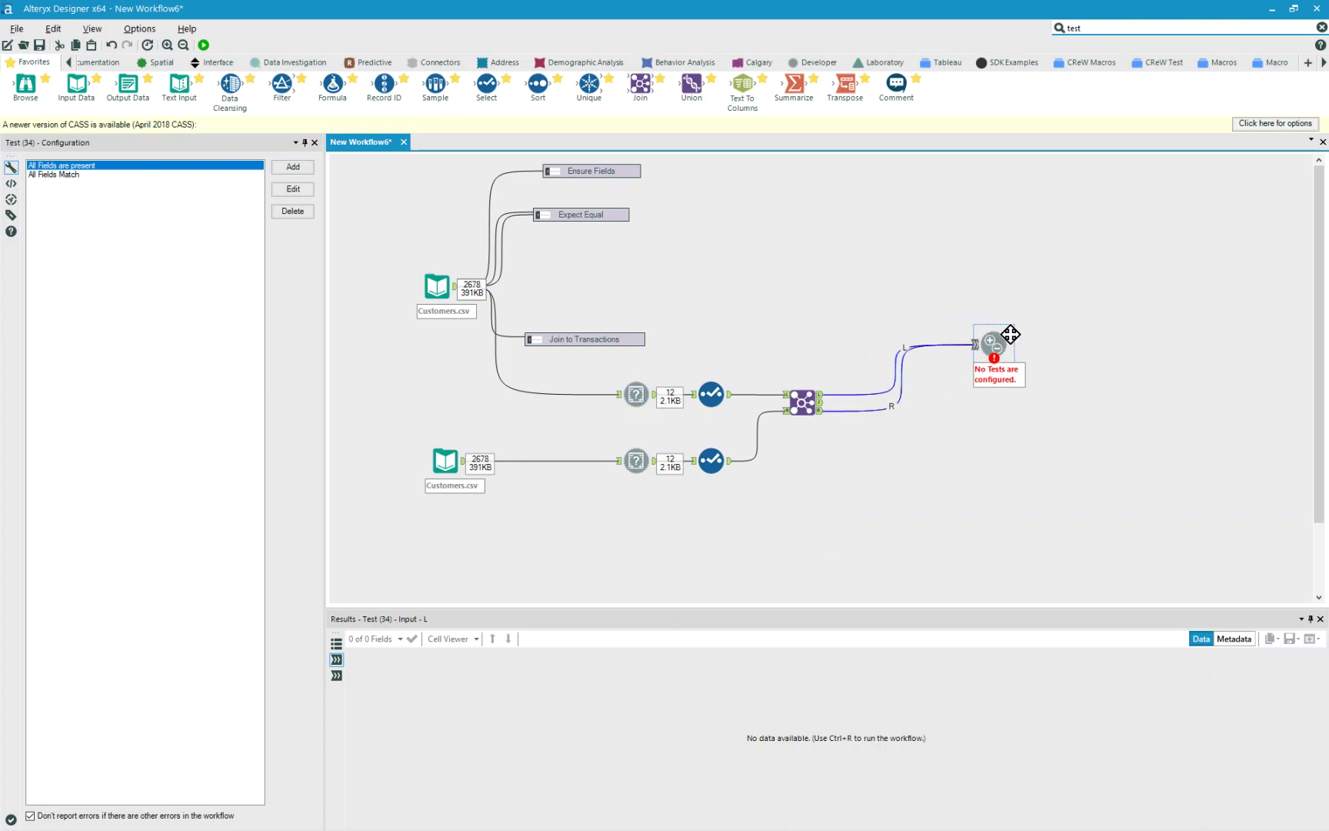
pyautogui.click(204, 45)
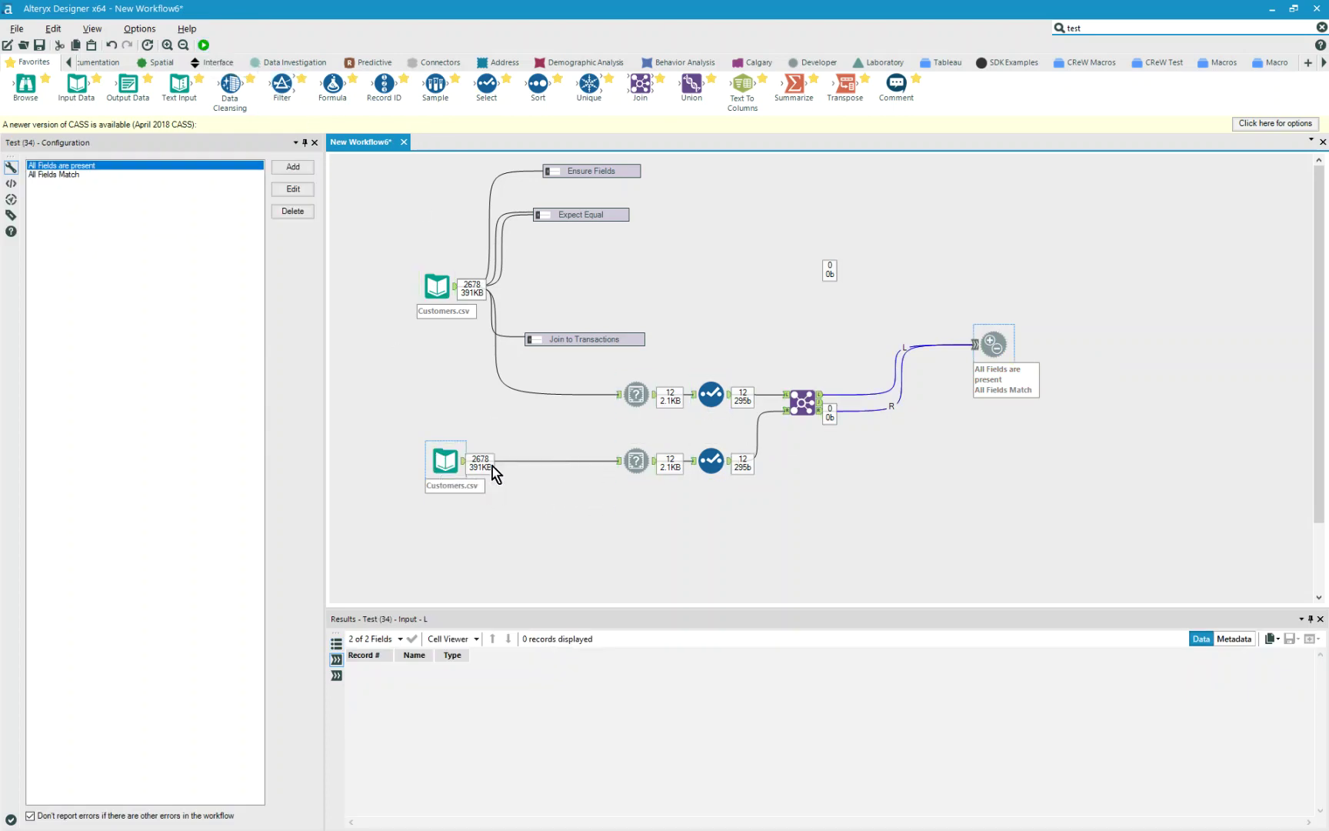
# Step: Insert a Select tool right after the lower Customers.csv input, exclude the Store Number field, and run the workflow
pyautogui.moveTo(486, 74); pyautogui.dragTo(554, 462)
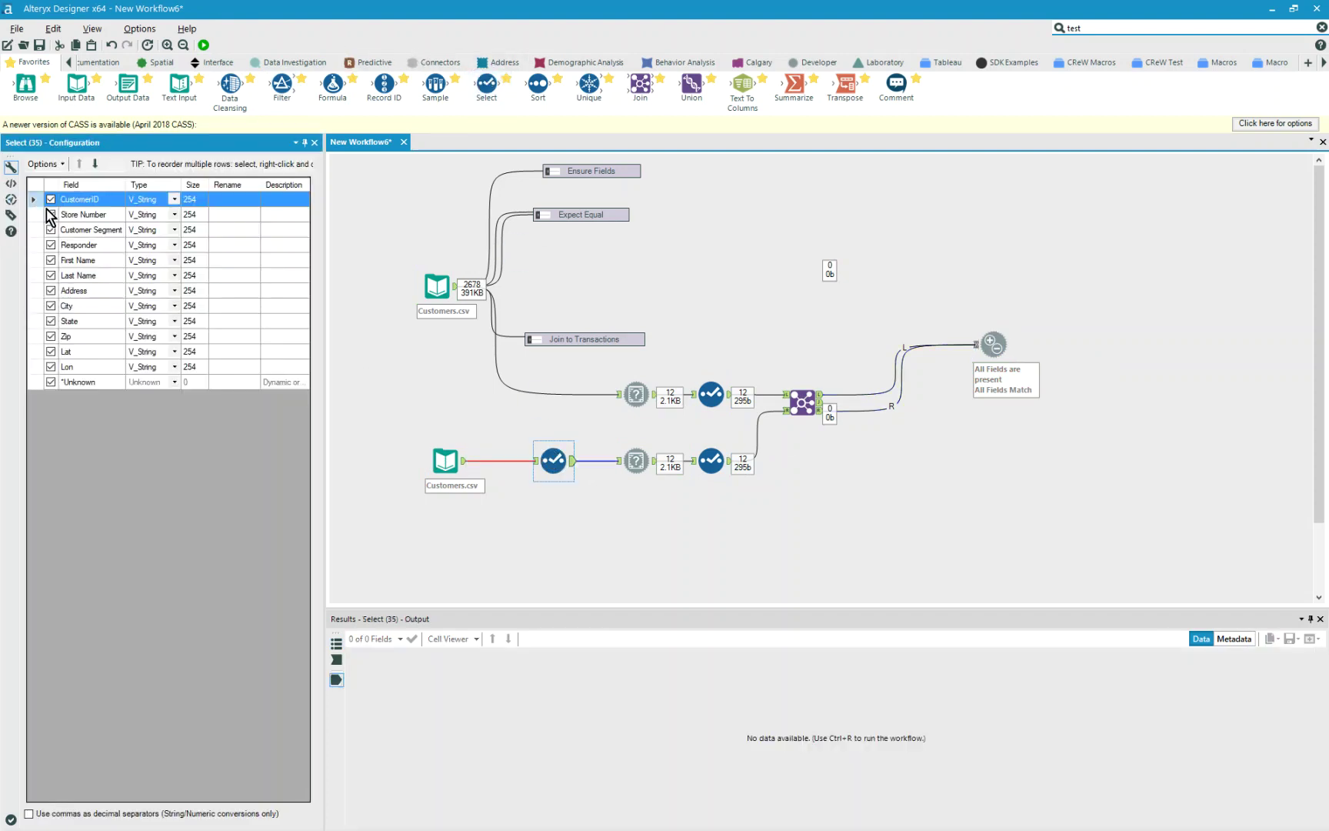
pyautogui.click(53, 215)
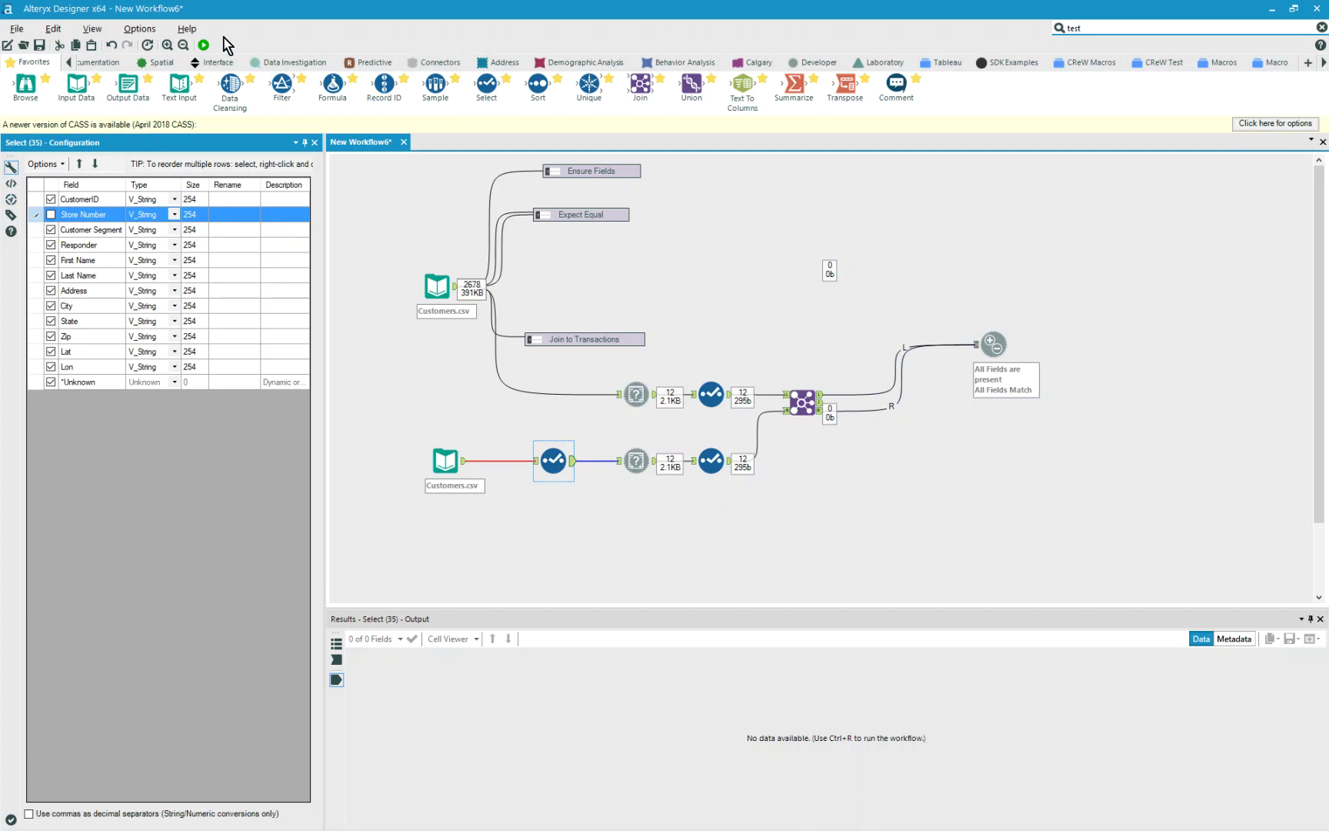
pyautogui.click(203, 45)
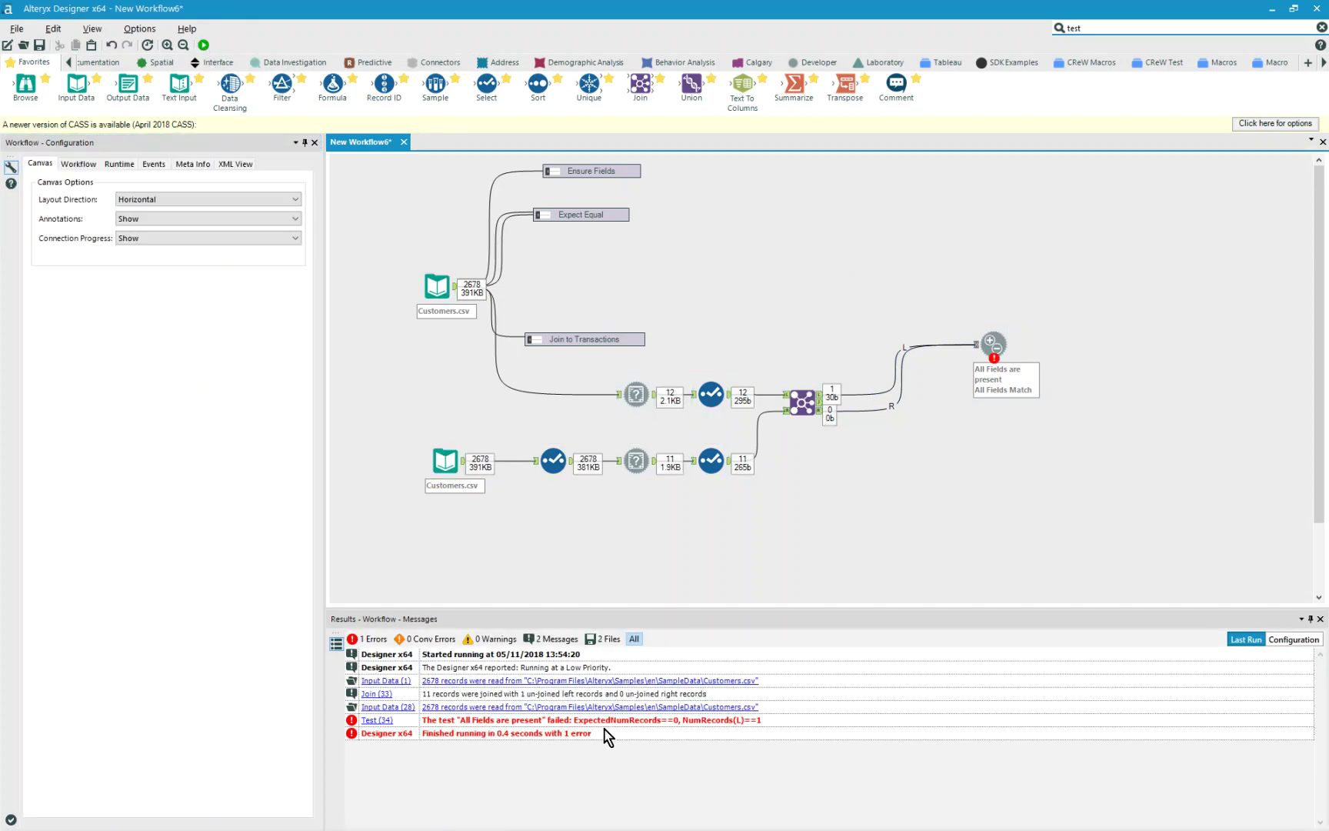
# Step: Include Store Number again in the new Select tool, change that field's data type, and rerun the workflow to check the Test tool's errors
pyautogui.click(551, 450)
pyautogui.click(51, 215)
pyautogui.click(51, 215)
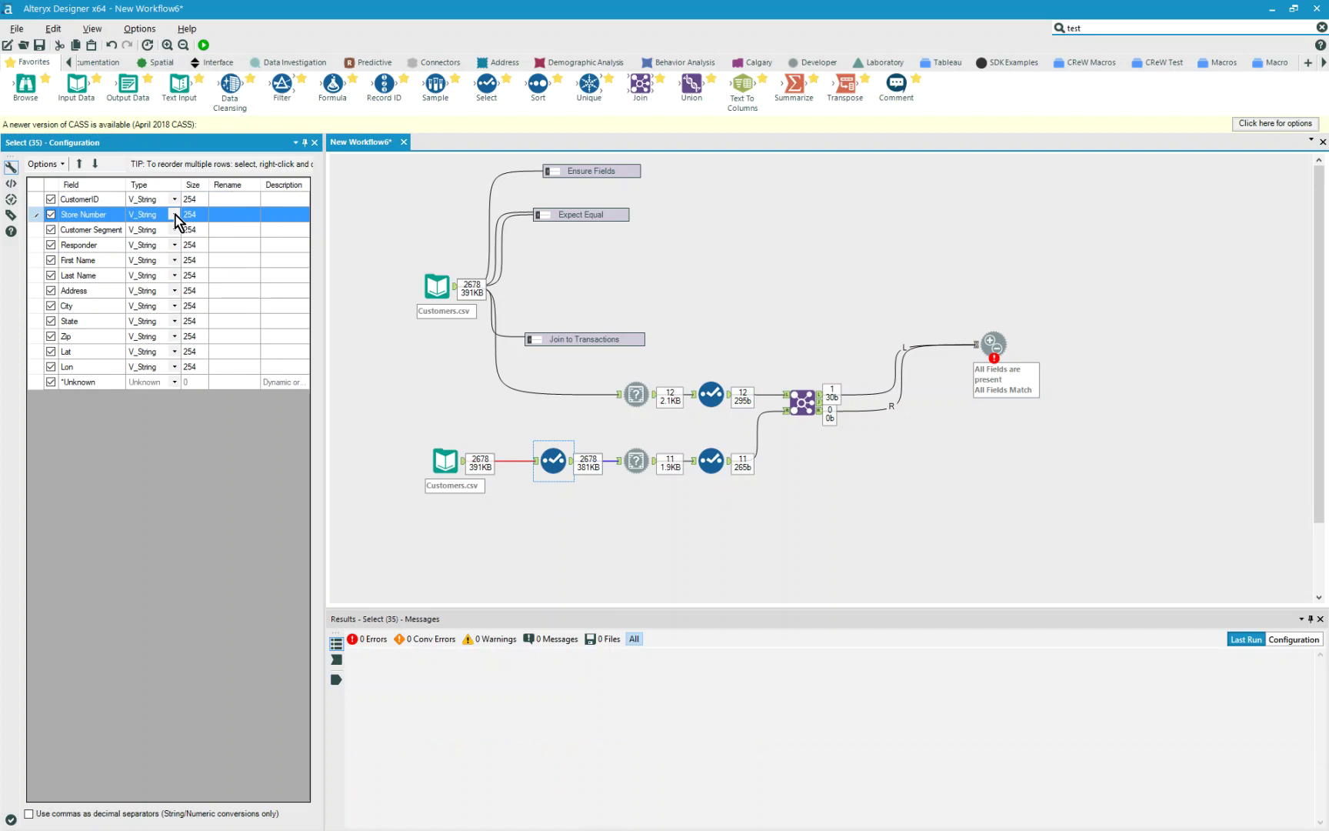
pyautogui.click(174, 215)
pyautogui.click(161, 245)
pyautogui.click(204, 45)
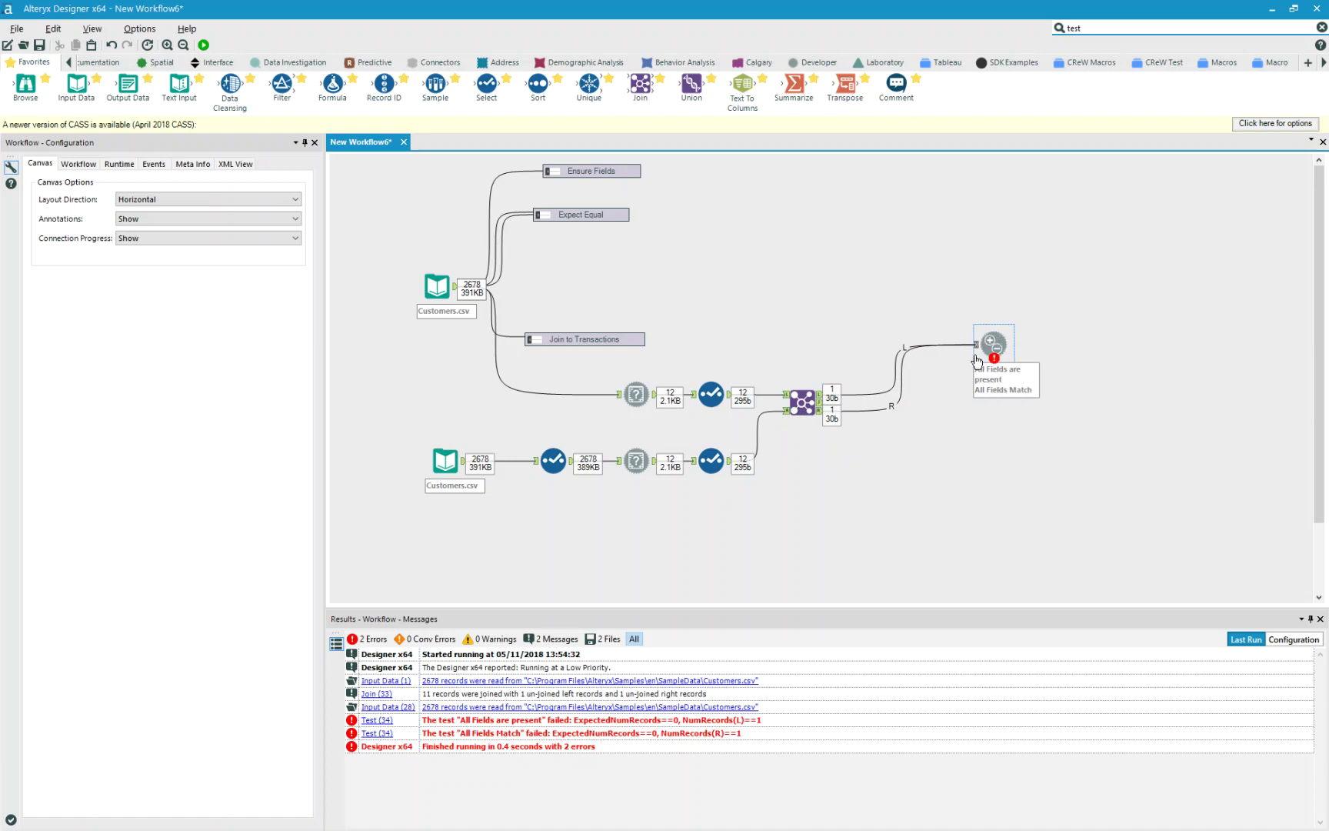
pyautogui.moveTo(992, 341)
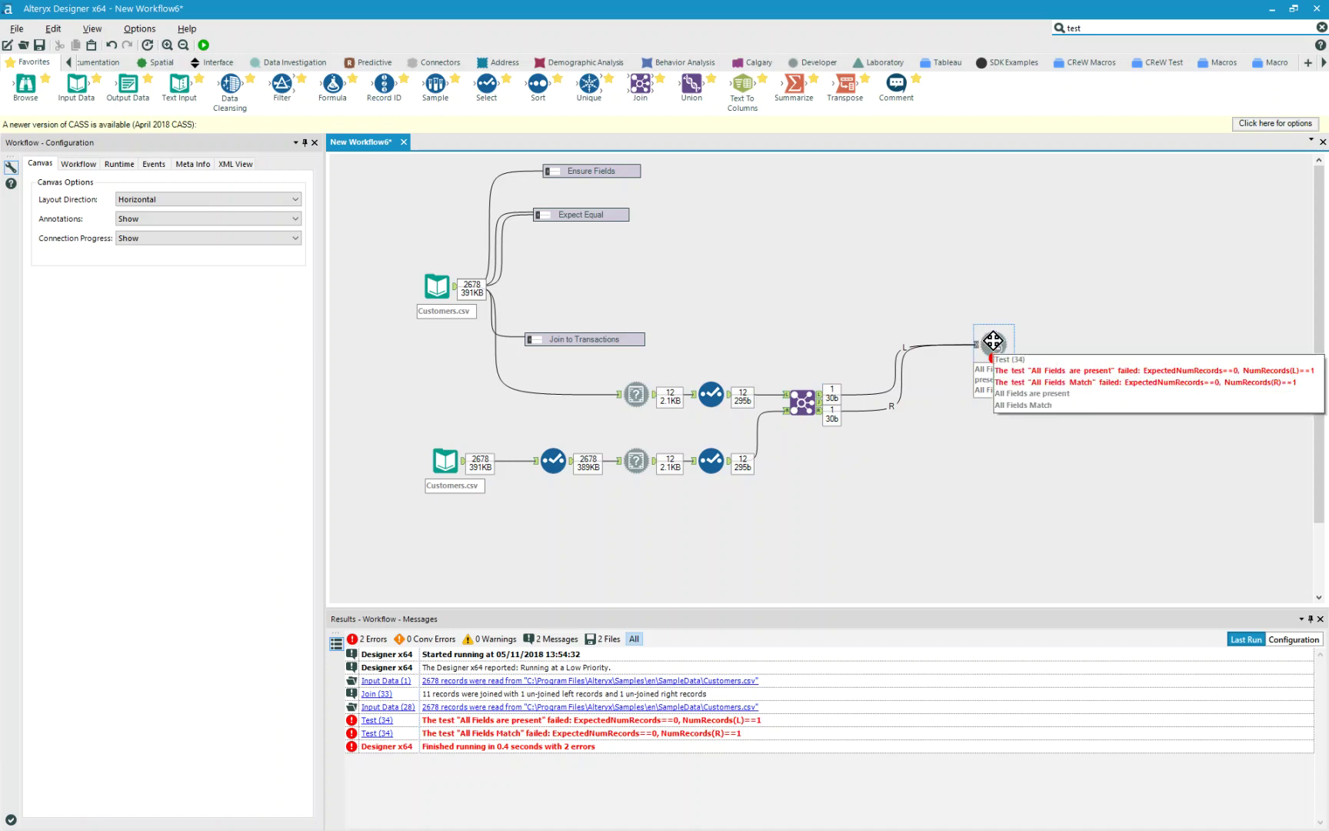